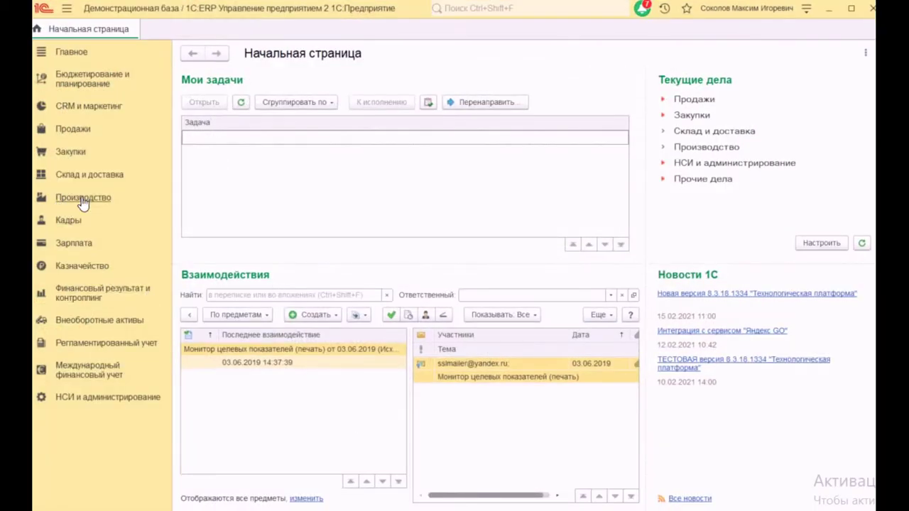
Open the resource specification Изделие №1 from the production section and examine its materials and works.
left_click(61, 206)
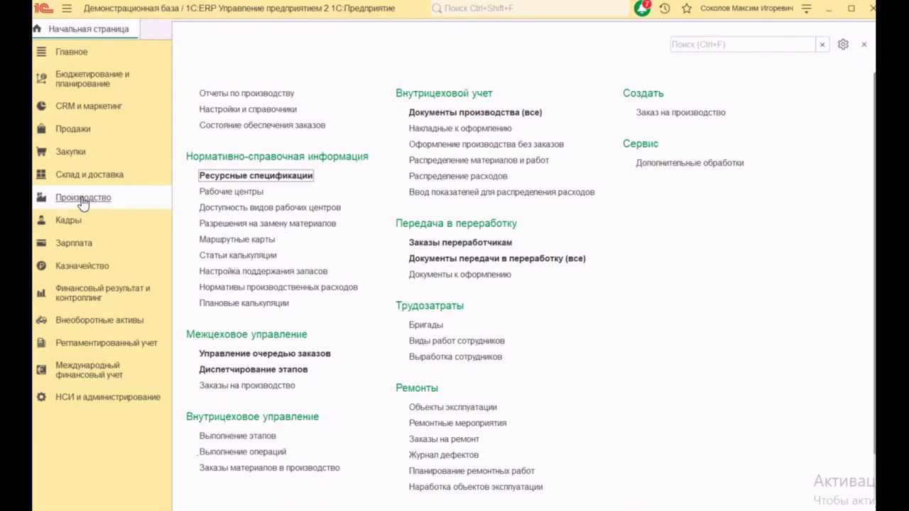
left_click(292, 176)
double_click(292, 152)
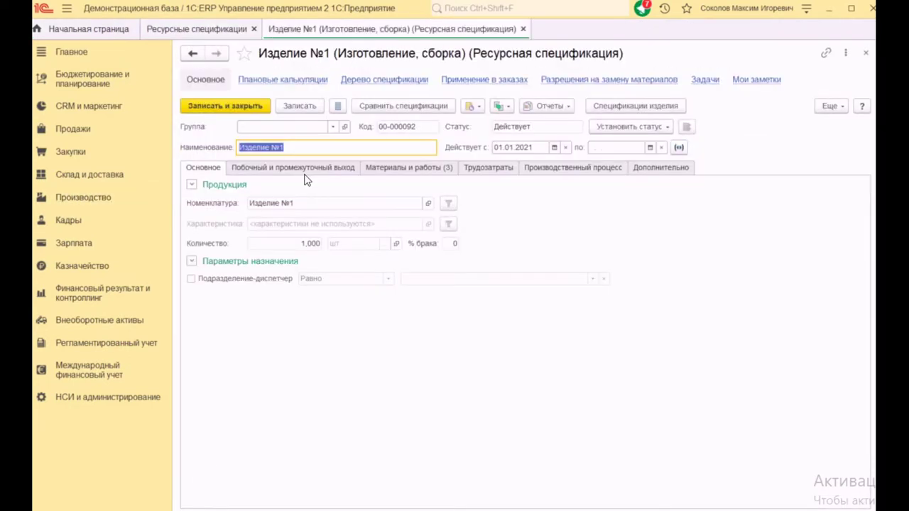
left_click(422, 169)
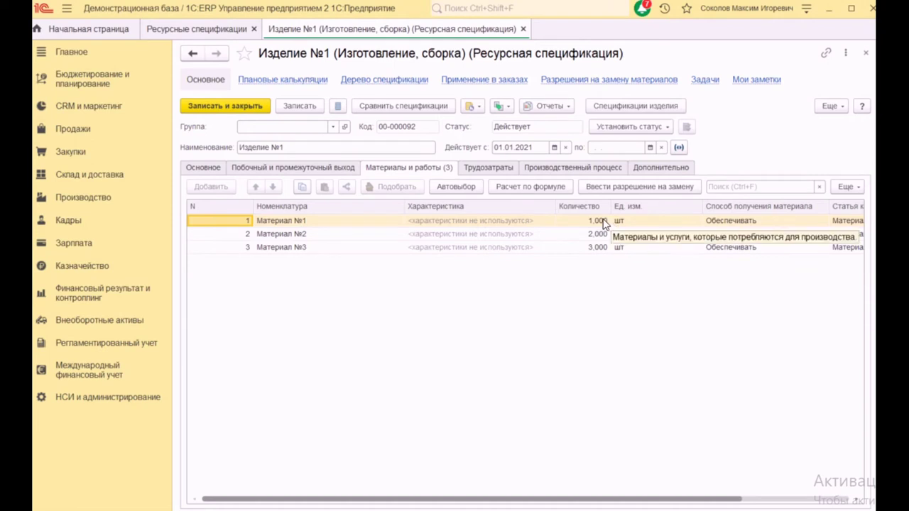
Examine the production process of Изделие №1 and its Сборка stage, then close both forms.
left_click(557, 171)
left_click(287, 270)
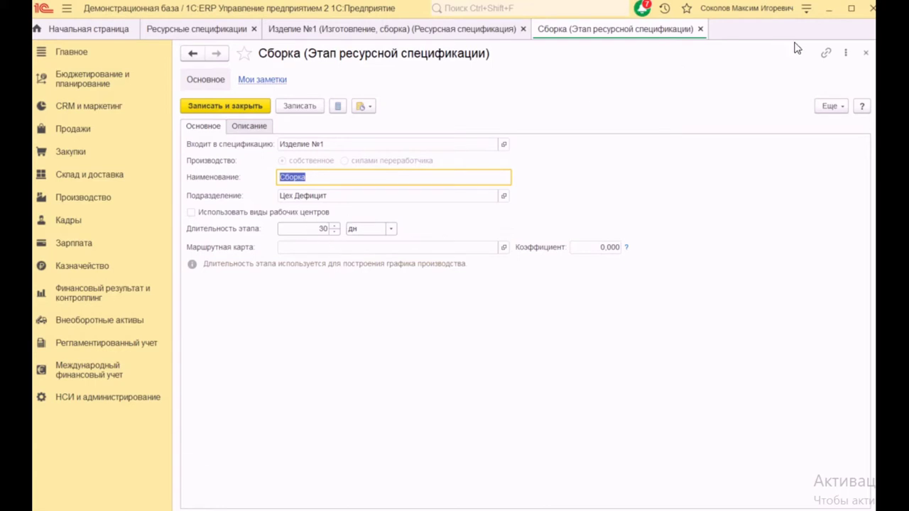
left_click(701, 29)
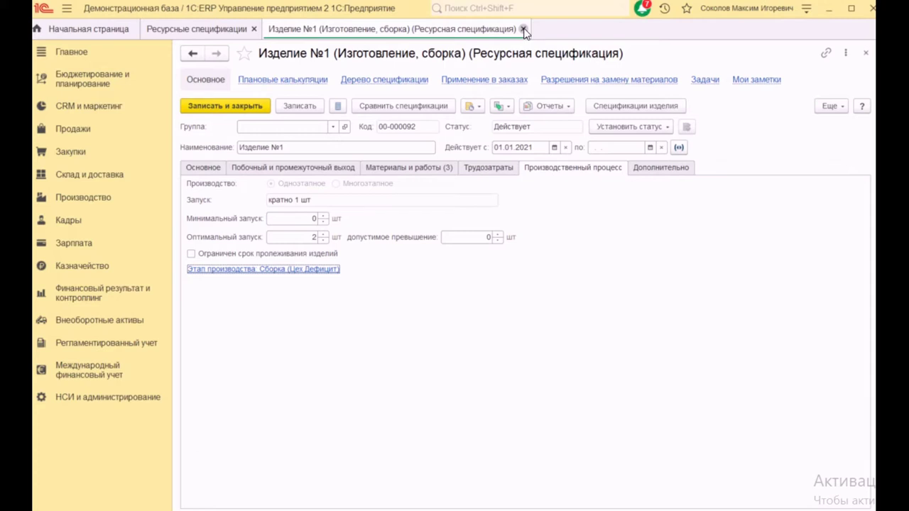
left_click(523, 29)
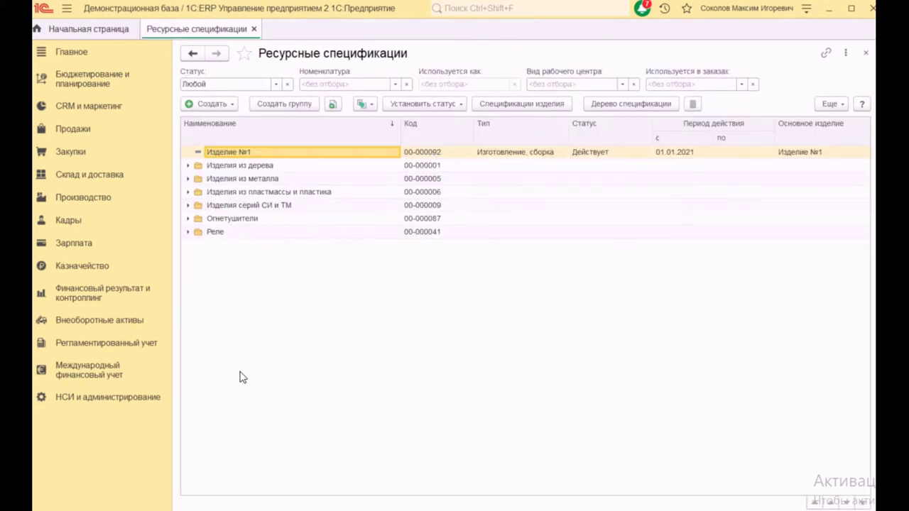
Open the goods planning scenario Планирование по этапам / месяцам from the inventory planning settings.
left_click(96, 84)
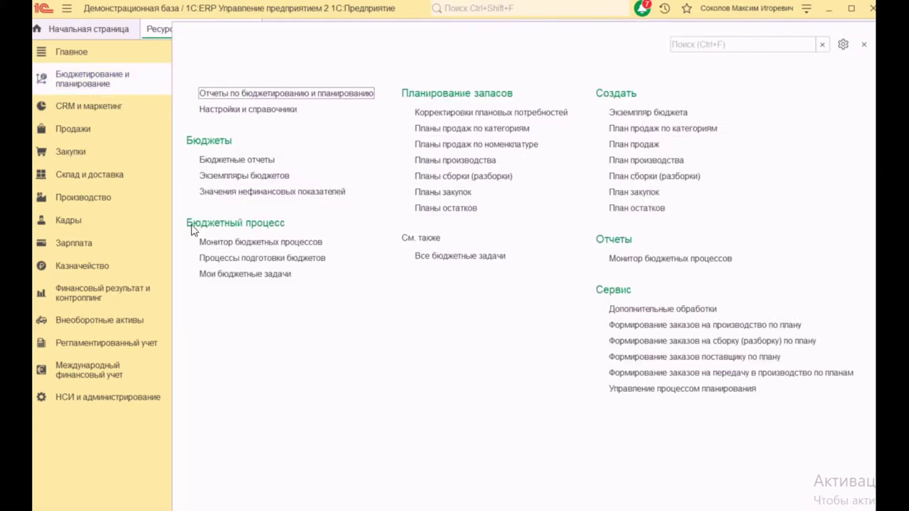
left_click(283, 111)
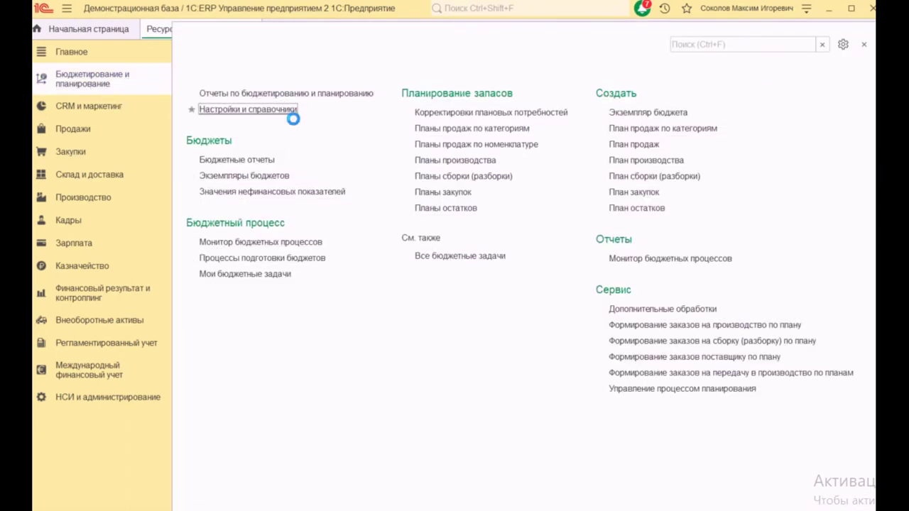
left_click(184, 285)
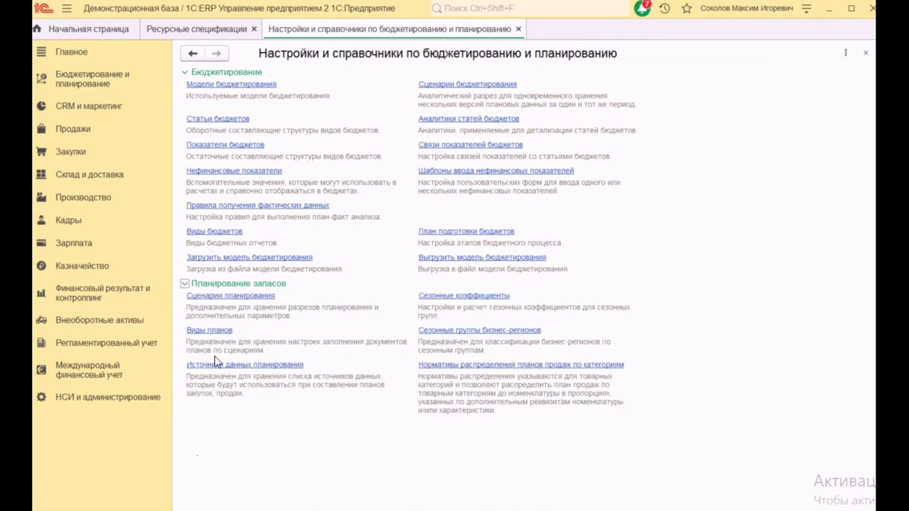
left_click(257, 297)
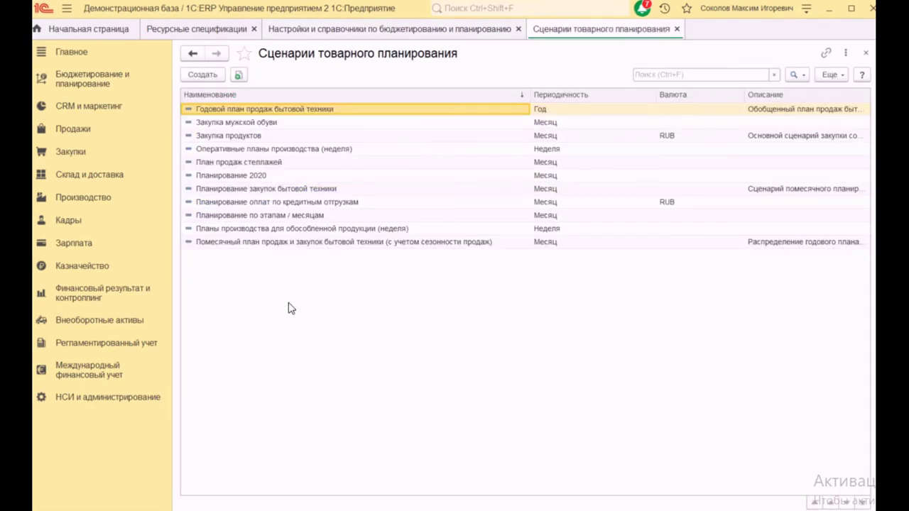
left_click(304, 216)
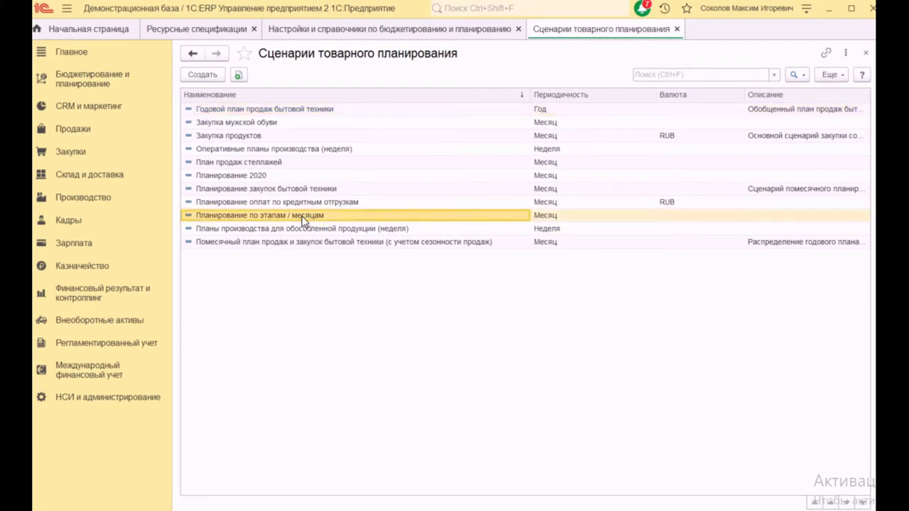
double_click(306, 217)
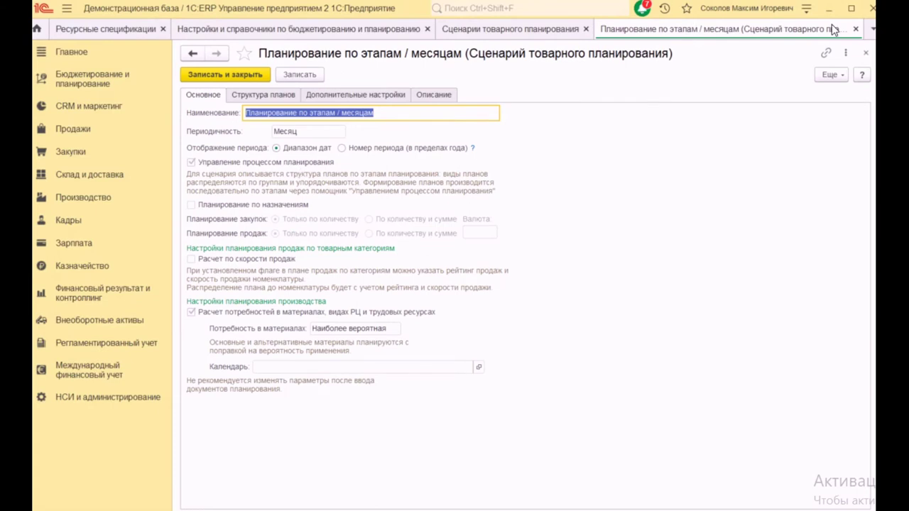
Allow editing of the locked attributes of the scenario Планирование по этапам / месяцам.
left_click(831, 75)
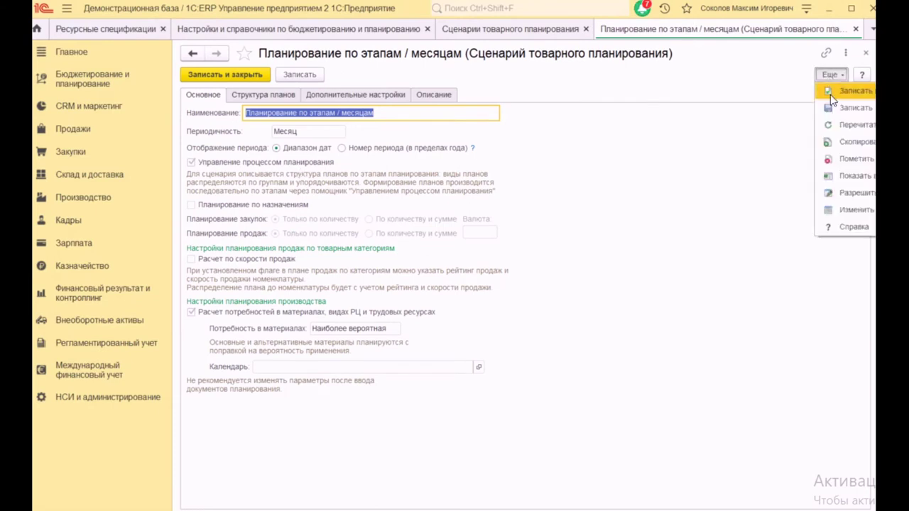
left_click(855, 193)
left_click(401, 169)
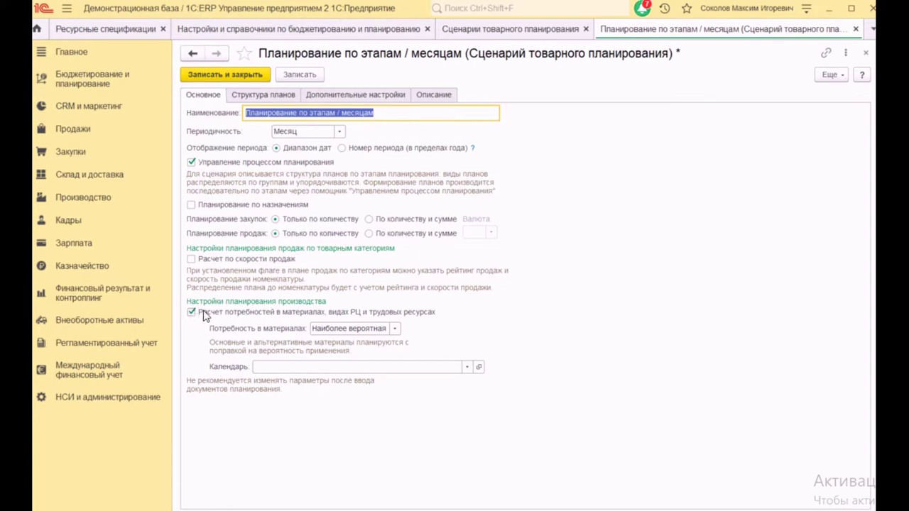
In the scenario's plan structure, check the planning type of the Начальные остатки and Планы потребностей stages.
left_click(275, 98)
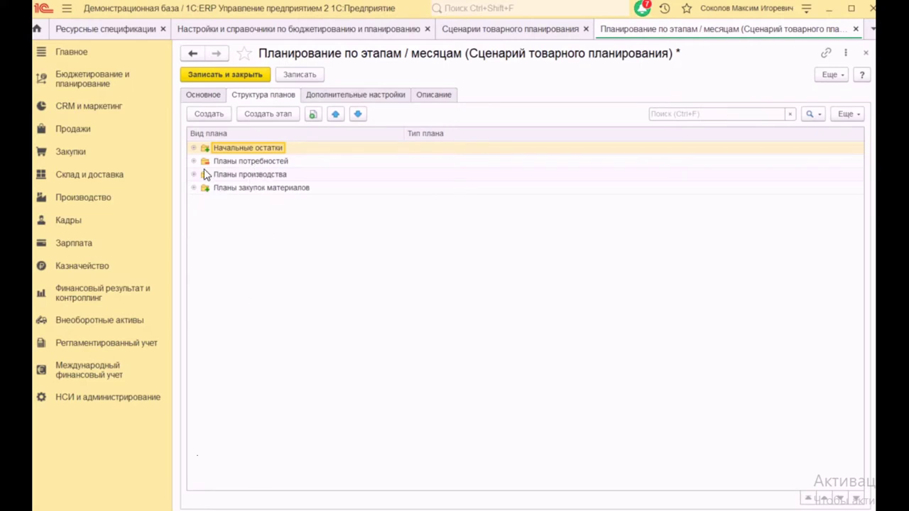
right_click(272, 151)
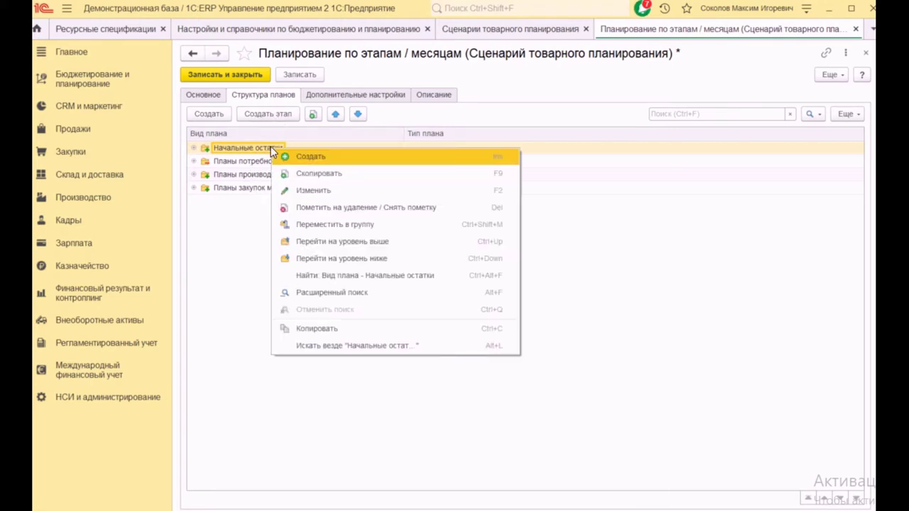
left_click(319, 191)
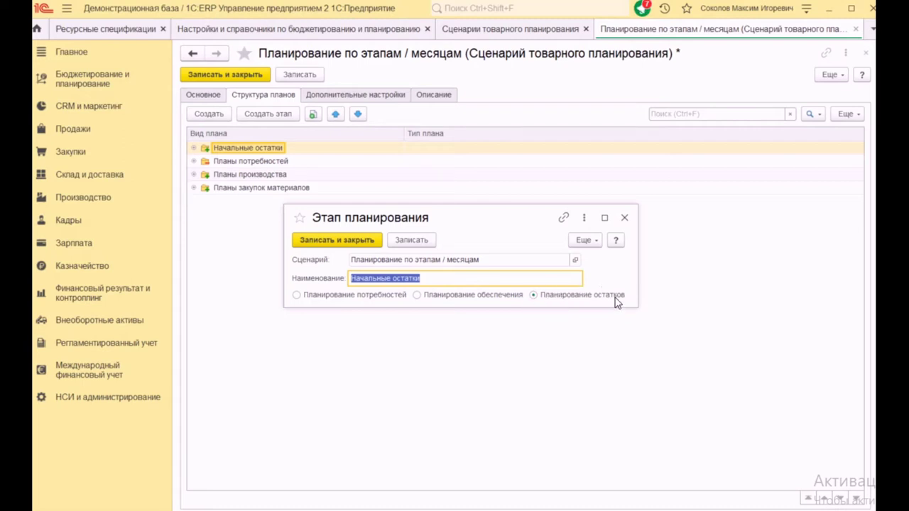
left_click(624, 217)
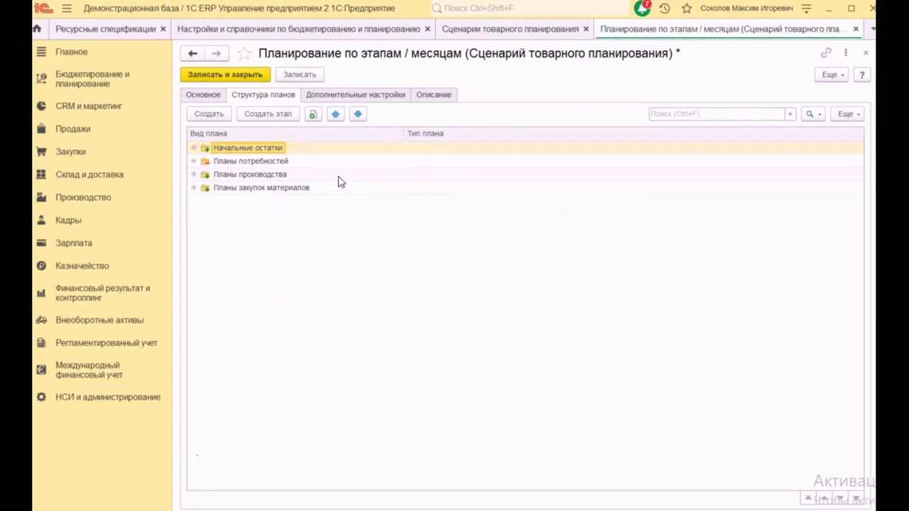
right_click(269, 164)
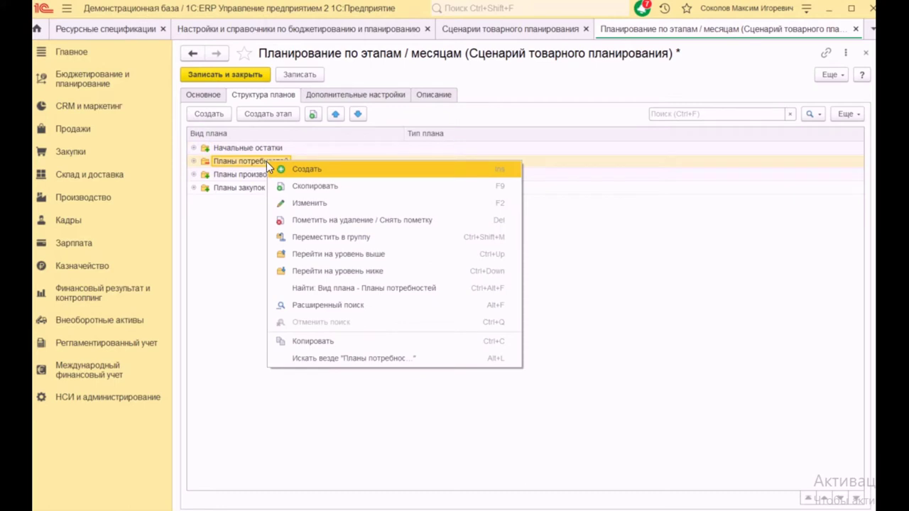
left_click(307, 203)
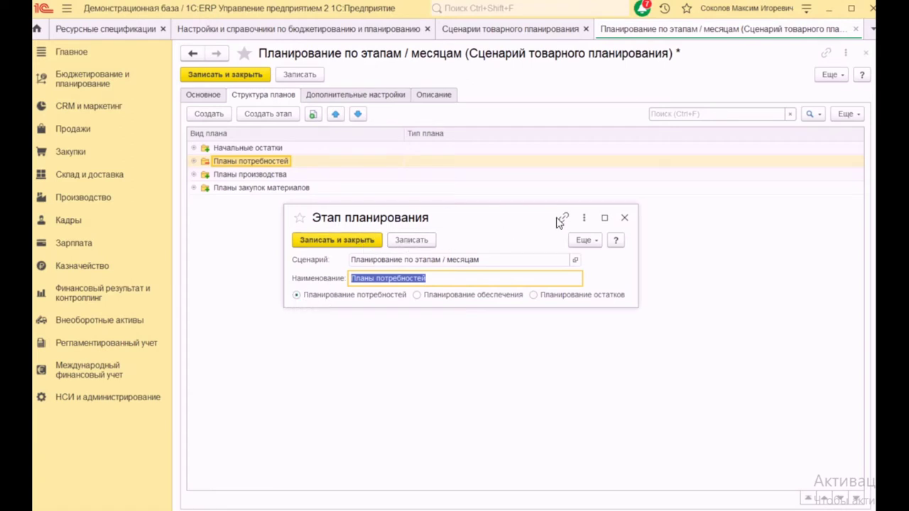
left_click(359, 241)
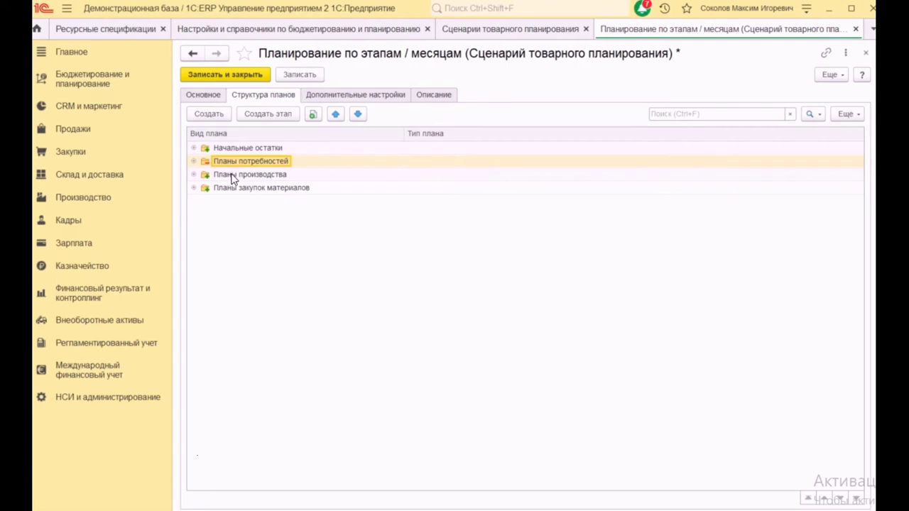
Check the planning type of the Планы производства and Планы закупок материалов stages.
right_click(232, 177)
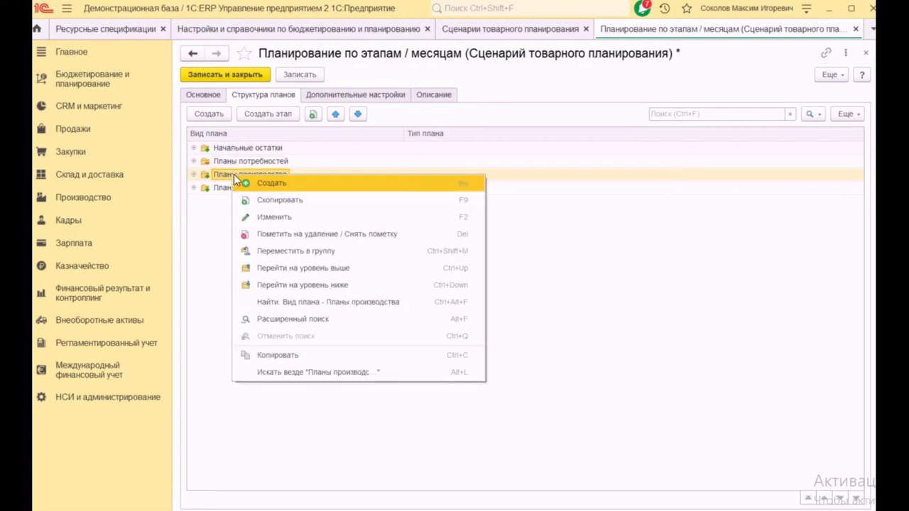
left_click(274, 218)
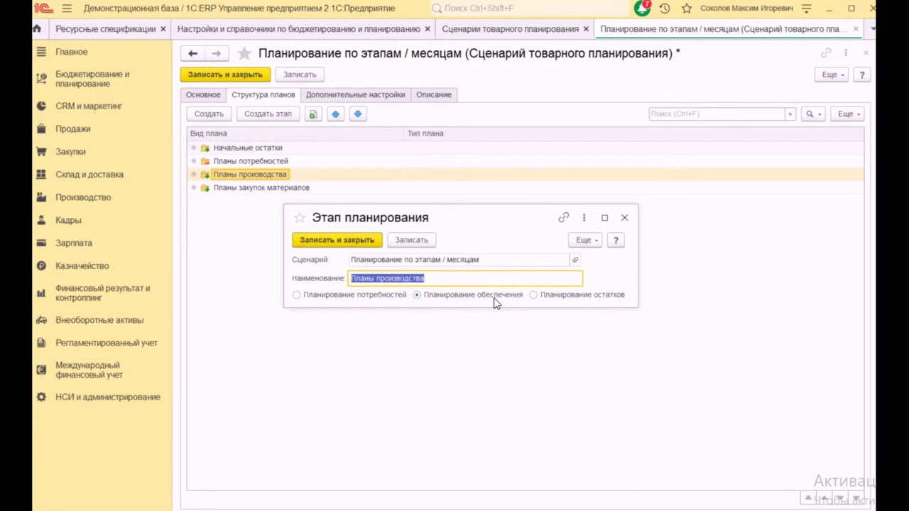
left_click(624, 219)
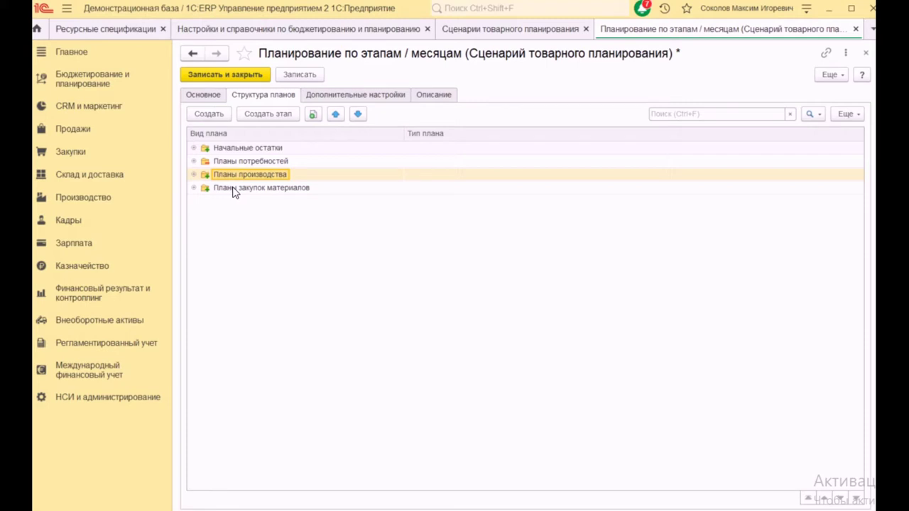
right_click(234, 192)
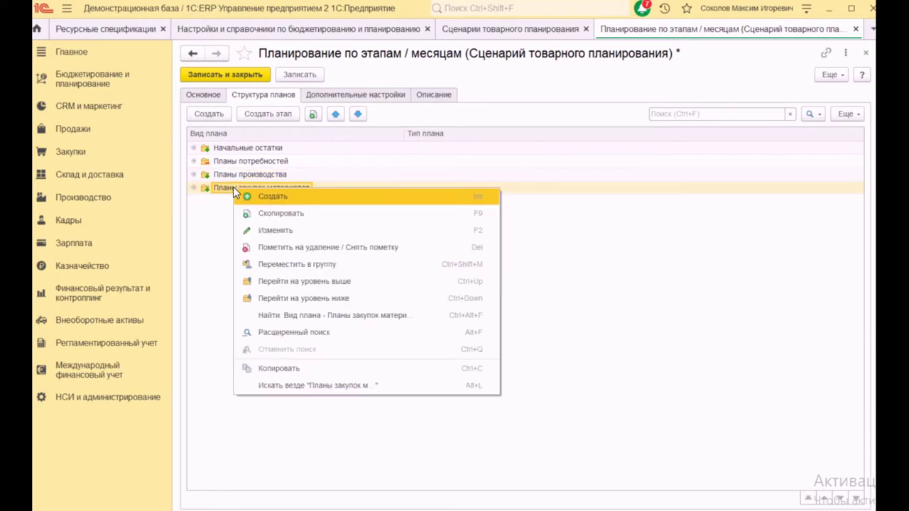
left_click(262, 230)
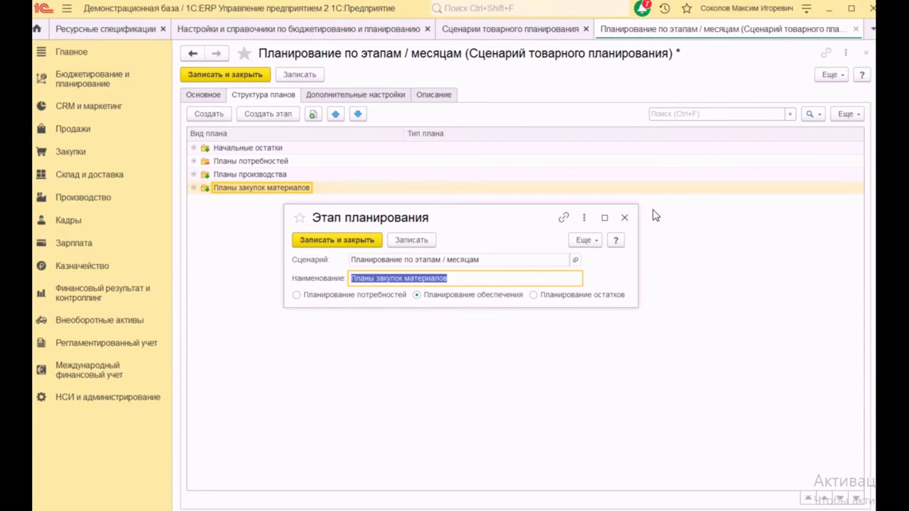
left_click(625, 217)
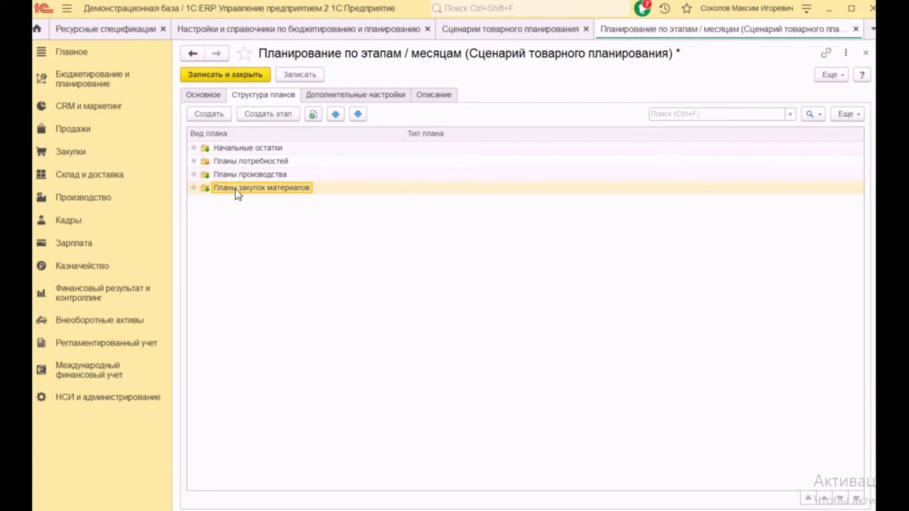
Expand all four planning stages in the scenario's structure to view the plan kinds they contain.
left_click(194, 188)
left_click(194, 175)
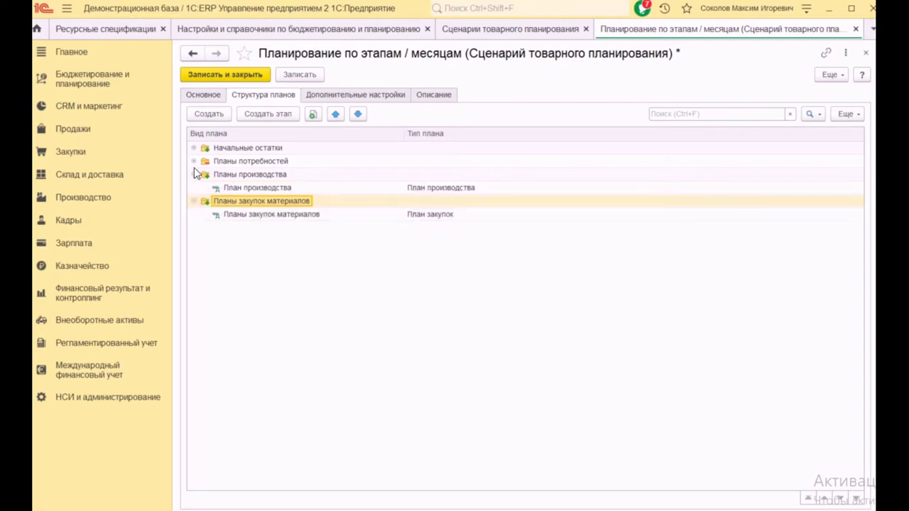
left_click(194, 161)
left_click(194, 148)
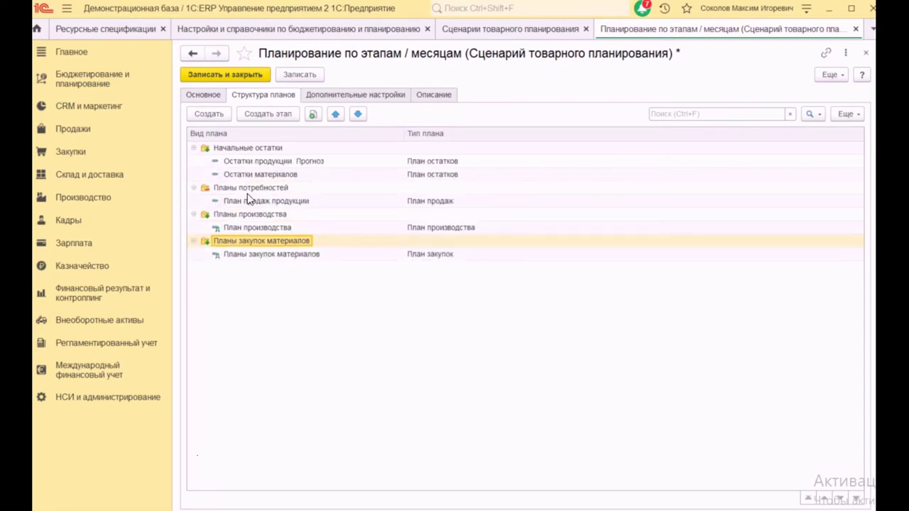
Open the plan kind Остатки материалов, review its detailing and default formula filling settings, and save the filling settings.
left_click(284, 176)
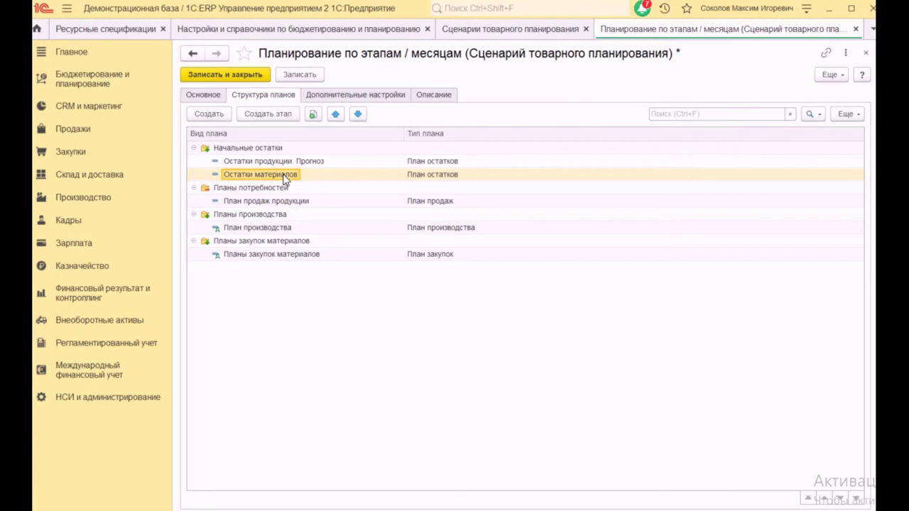
double_click(284, 176)
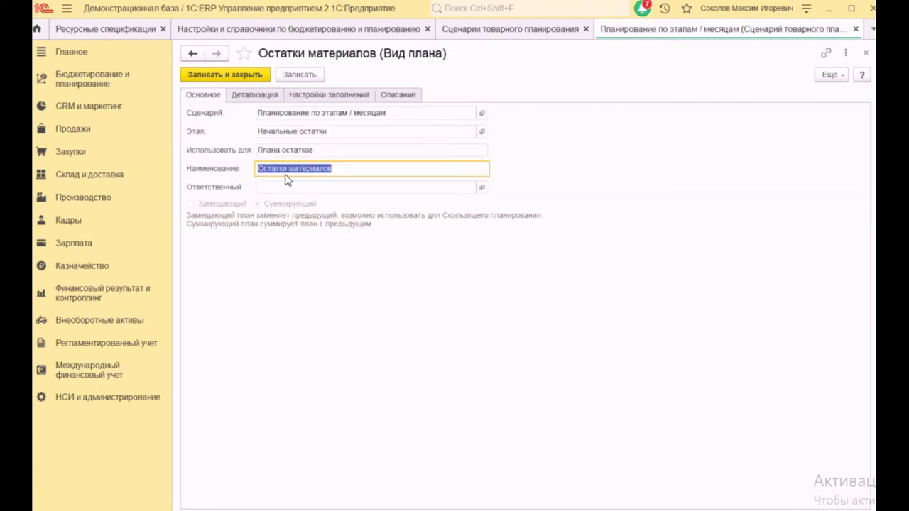
left_click(271, 96)
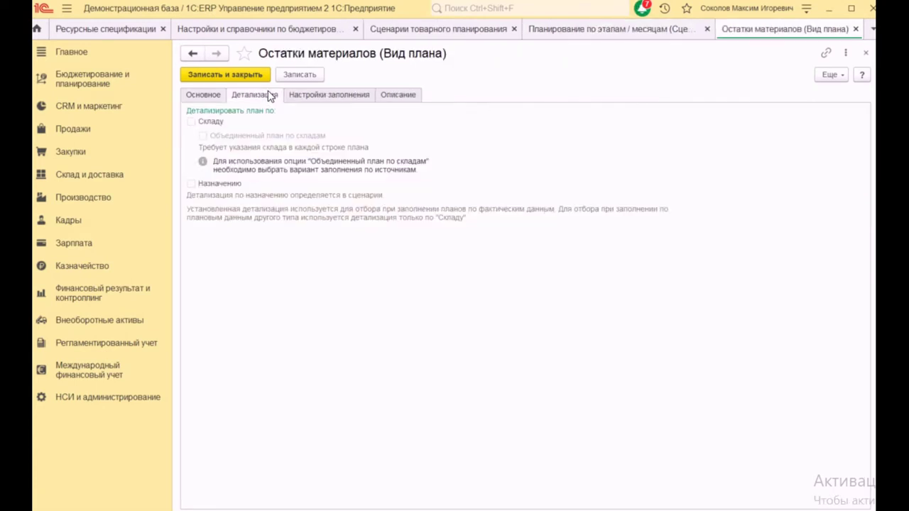
left_click(339, 96)
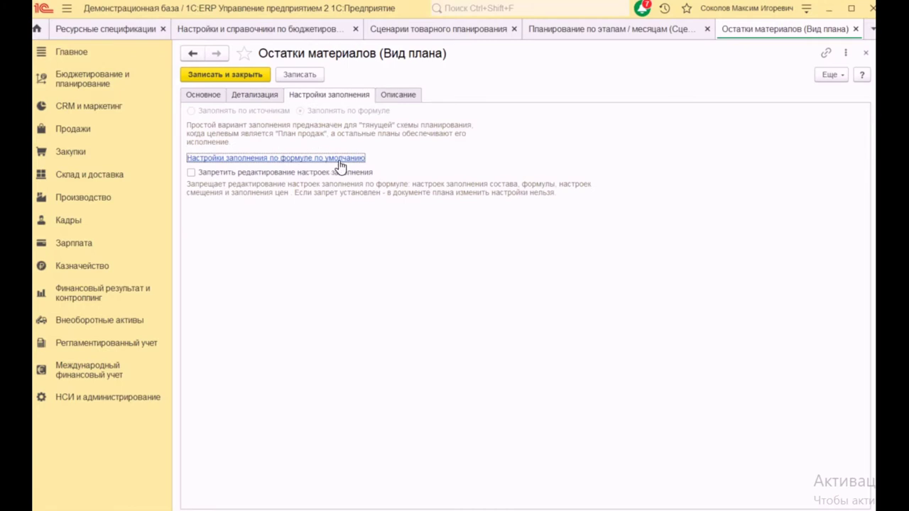
left_click(269, 159)
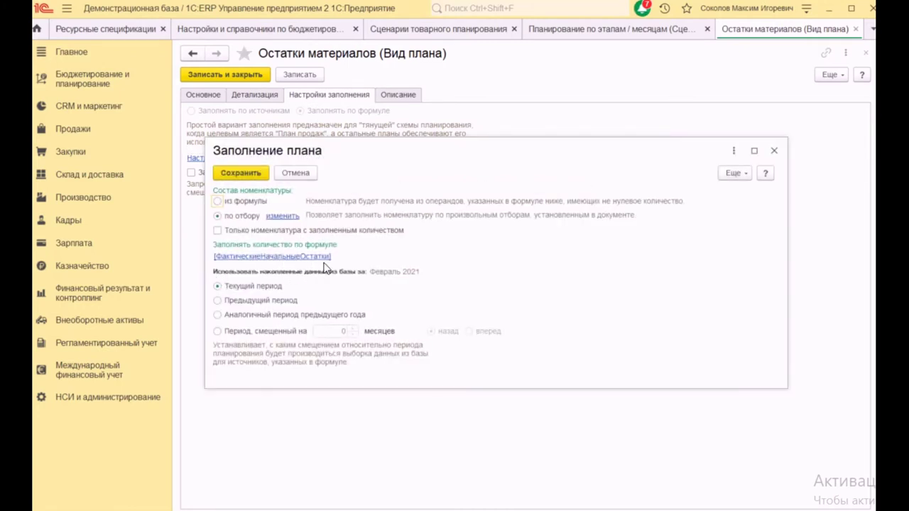
left_click(240, 172)
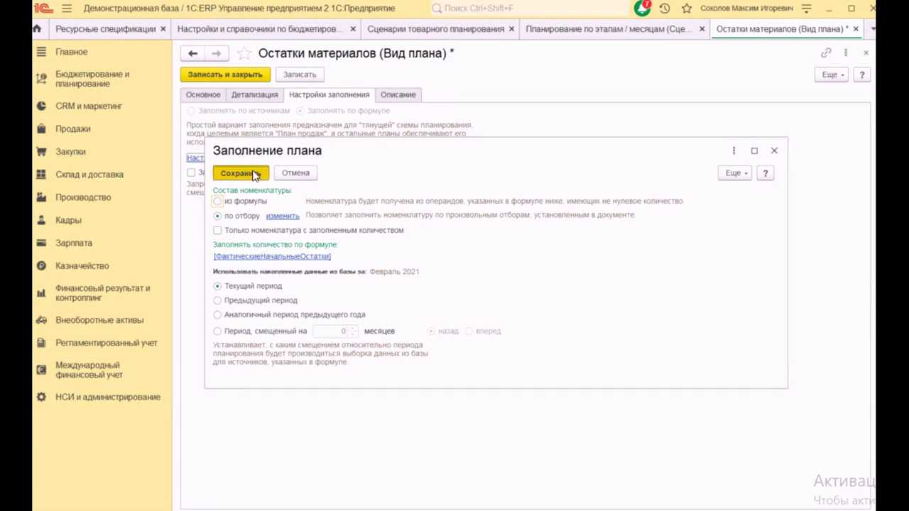
Close the plan kind Остатки материалов with its changes saved, and consult the planning task slide in the presentation before returning to the scenario.
left_click(866, 52)
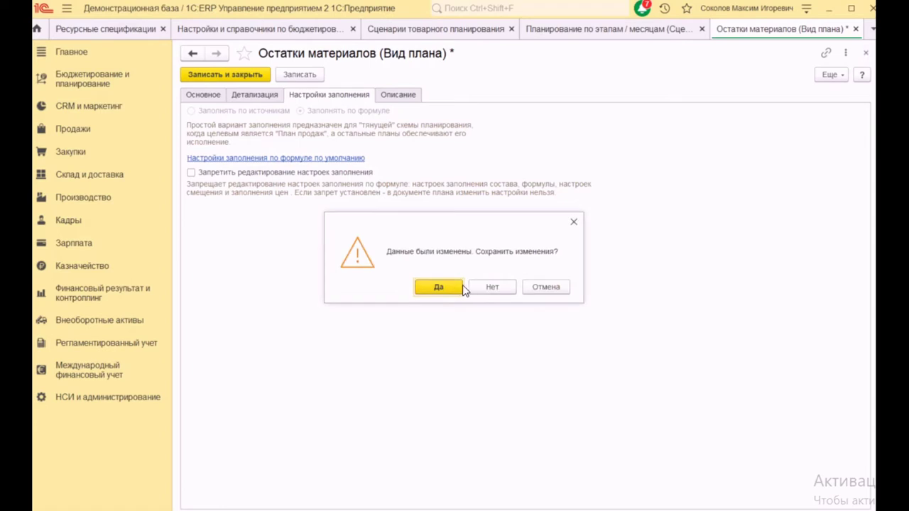
left_click(437, 291)
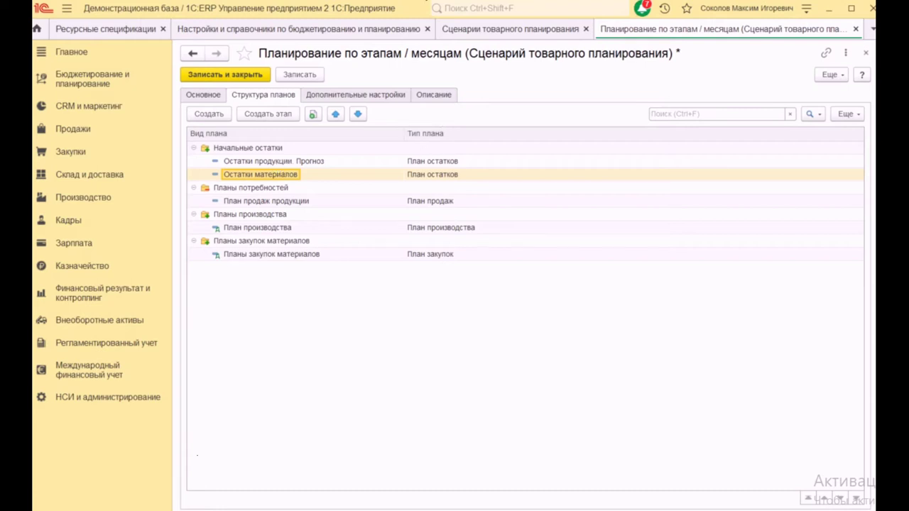
key("alt+Tab")
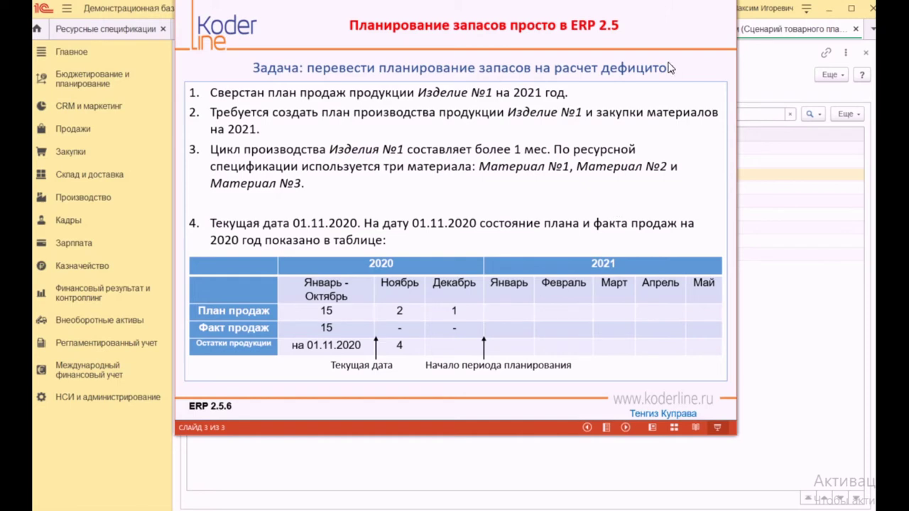
left_click(766, 79)
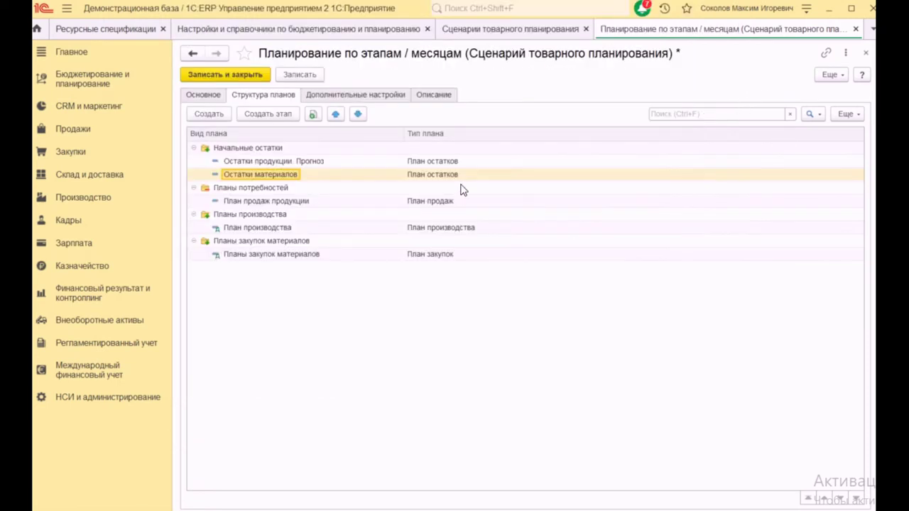
Review the default filling rule of the plan kind План продаж продукции and the settings of its source План продаж по месяцам, and close both.
double_click(262, 203)
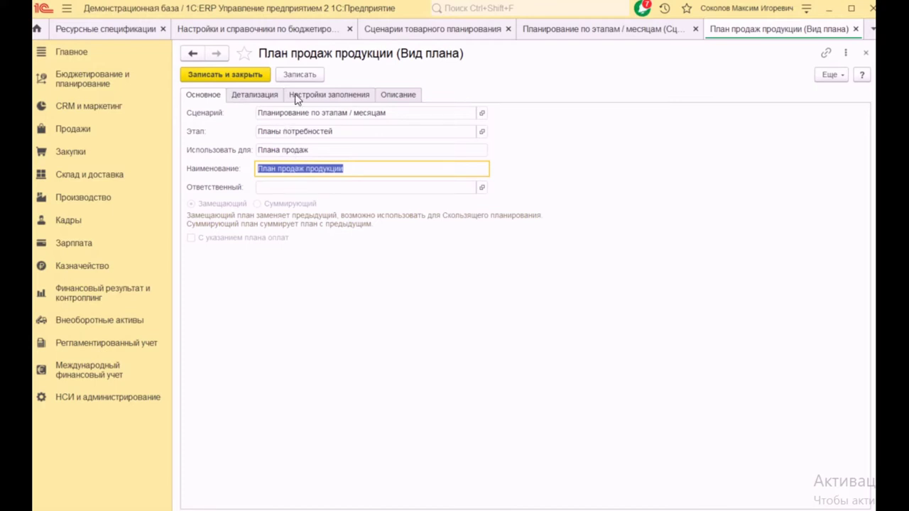
left_click(326, 98)
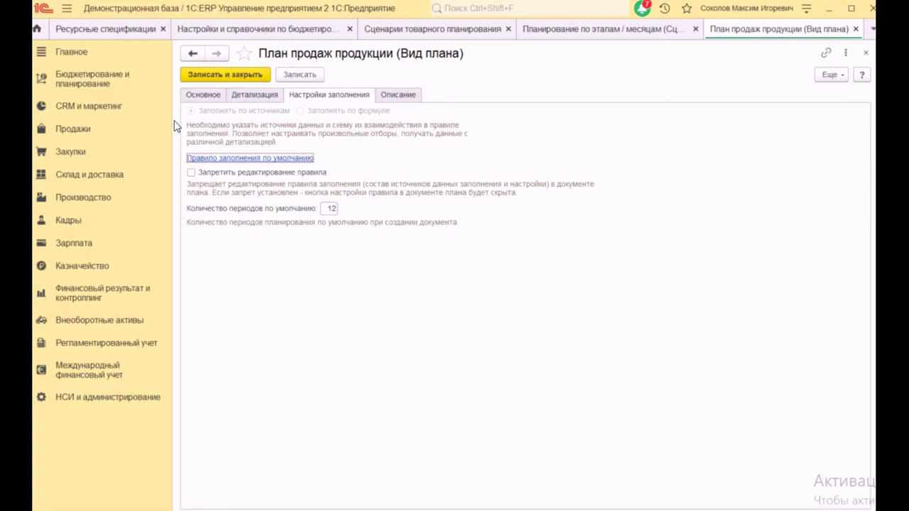
left_click(275, 157)
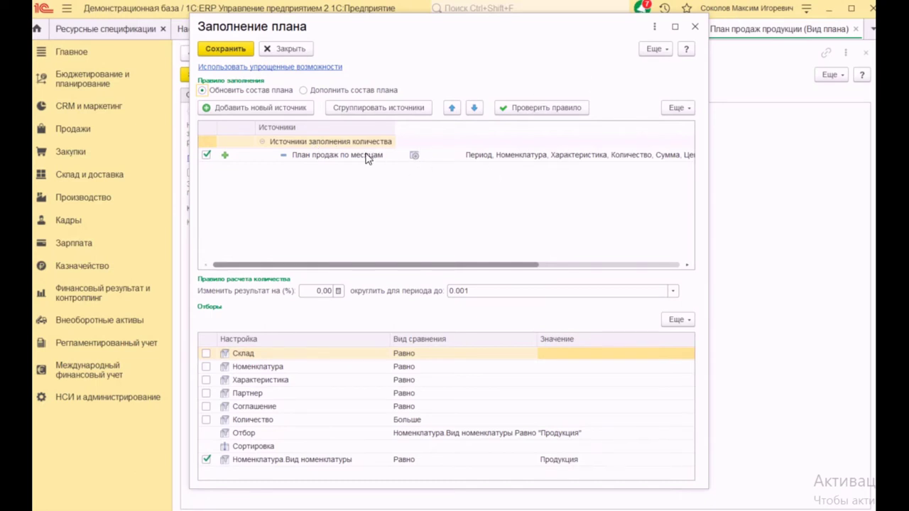
left_click(415, 156)
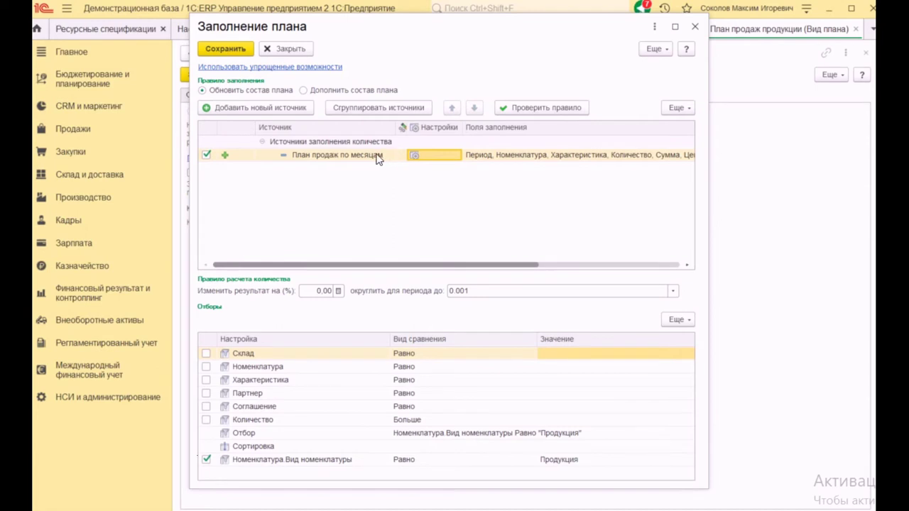
double_click(489, 160)
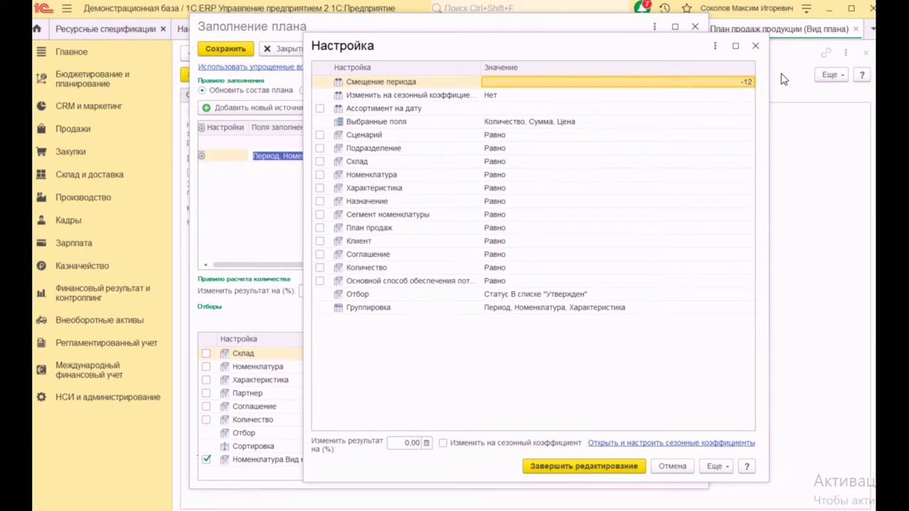
left_click(756, 47)
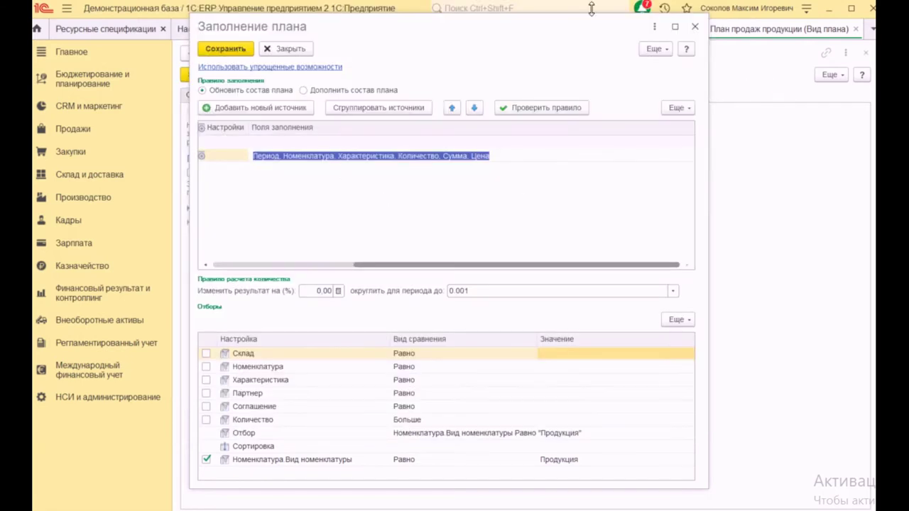
left_click(697, 28)
left_click(258, 74)
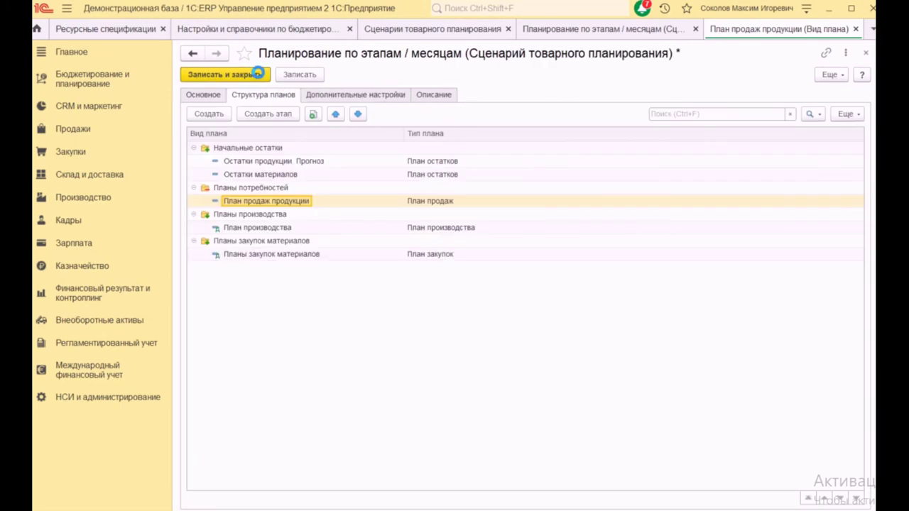
Unlock the attributes of the plan kind План производства for editing, check its item filter settings, and save and close it.
left_click(268, 228)
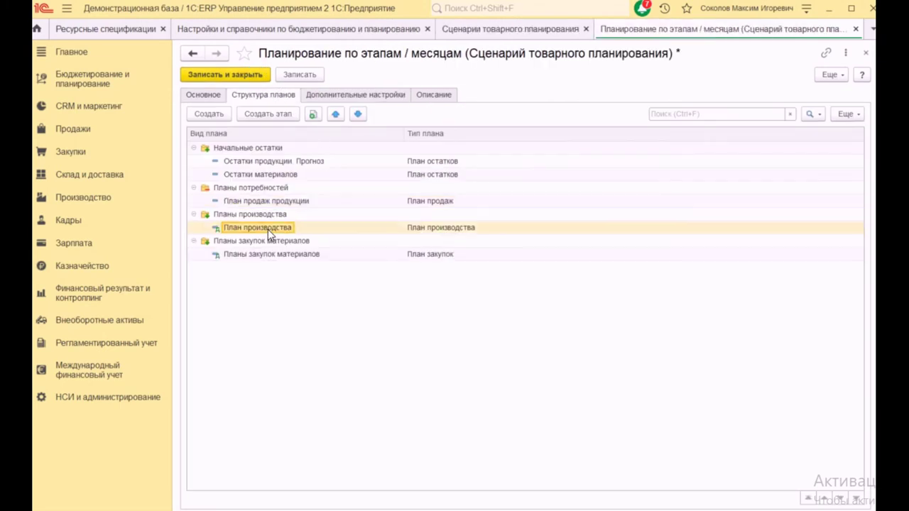
double_click(269, 229)
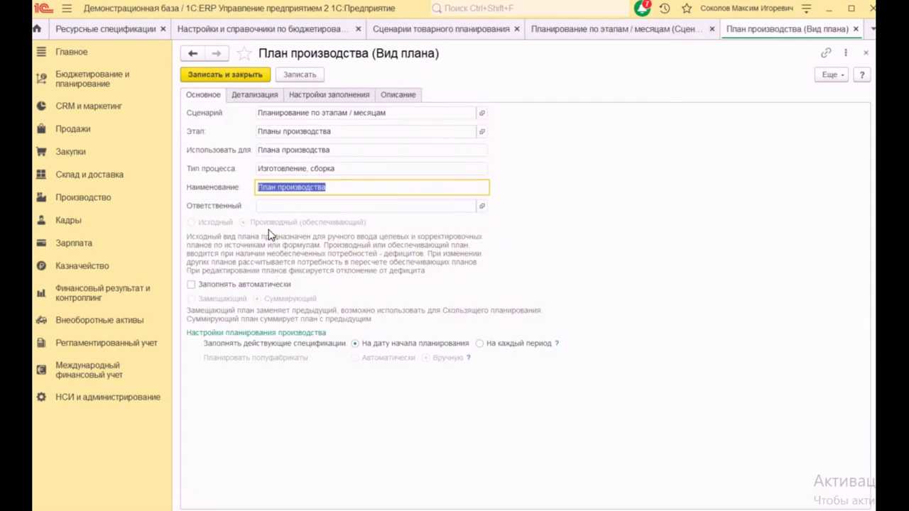
left_click(830, 74)
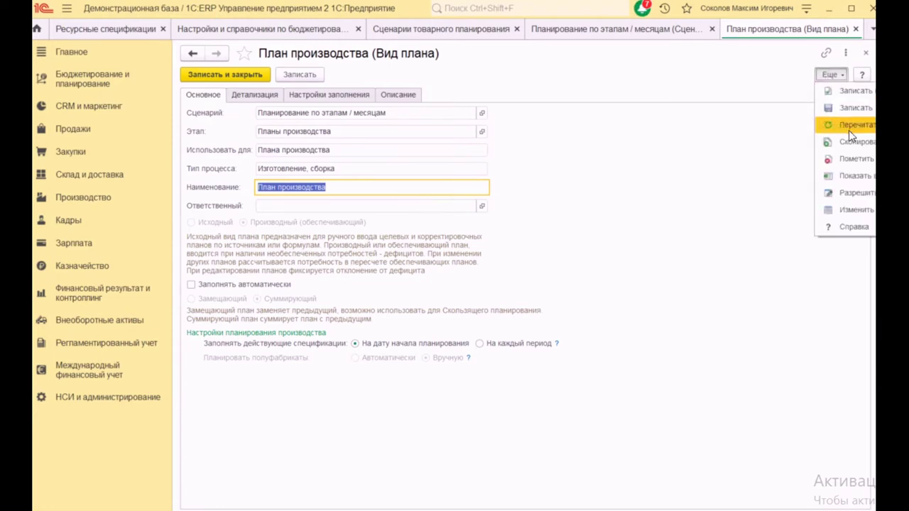
left_click(856, 192)
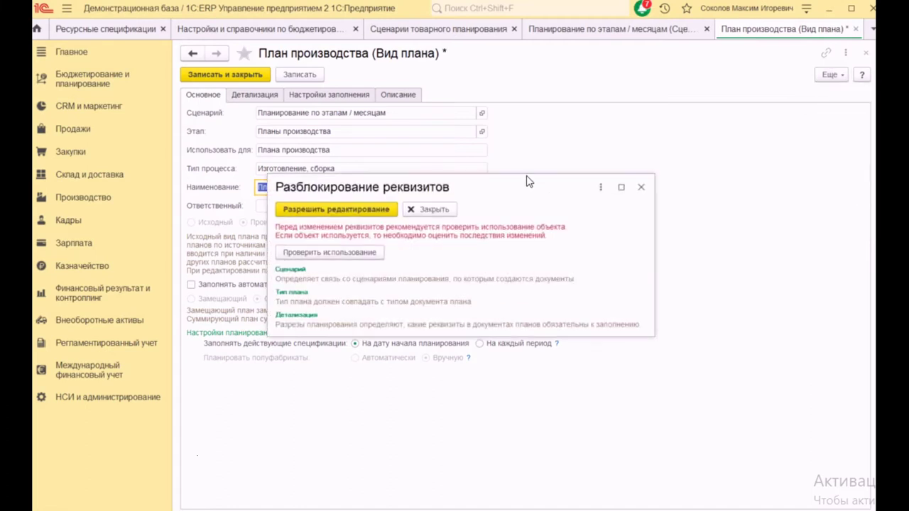
left_click(385, 210)
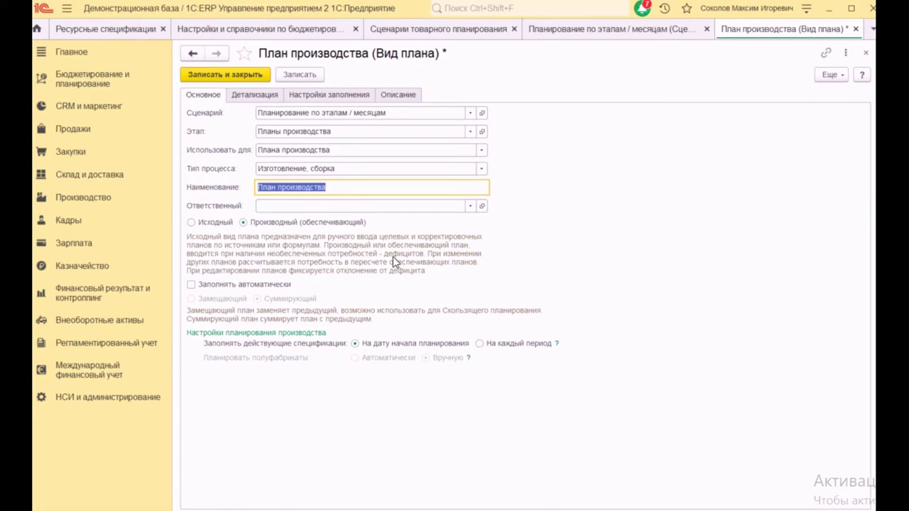
left_click(316, 97)
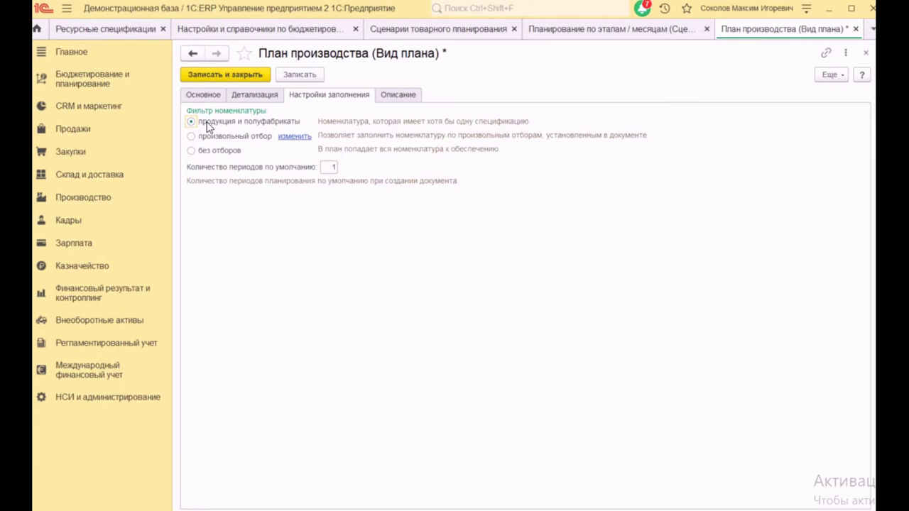
left_click(259, 75)
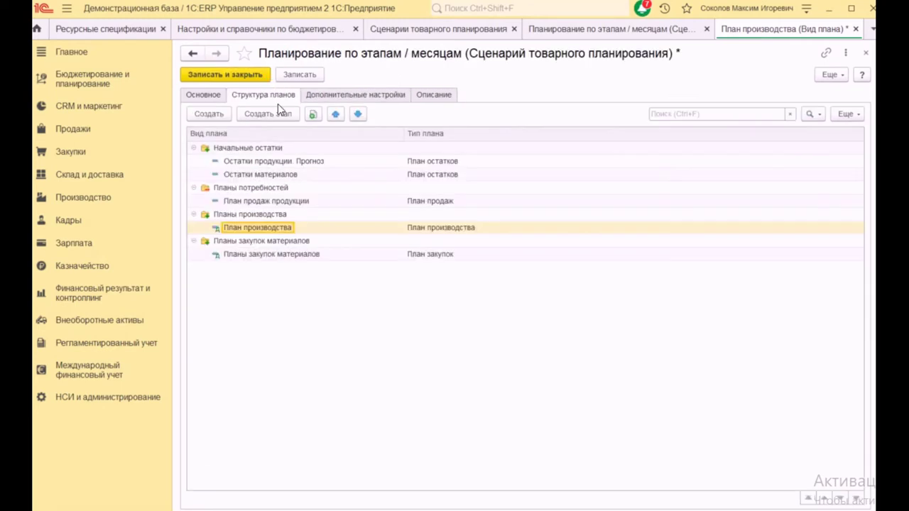
Open the plan kind Планы закупок материалов and unlock its restricted attributes for editing.
left_click(284, 257)
double_click(284, 255)
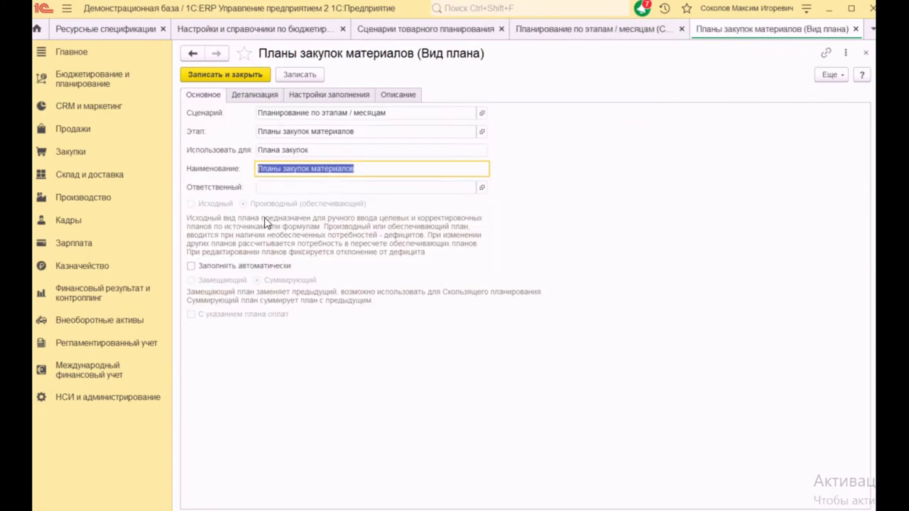
left_click(833, 73)
left_click(828, 192)
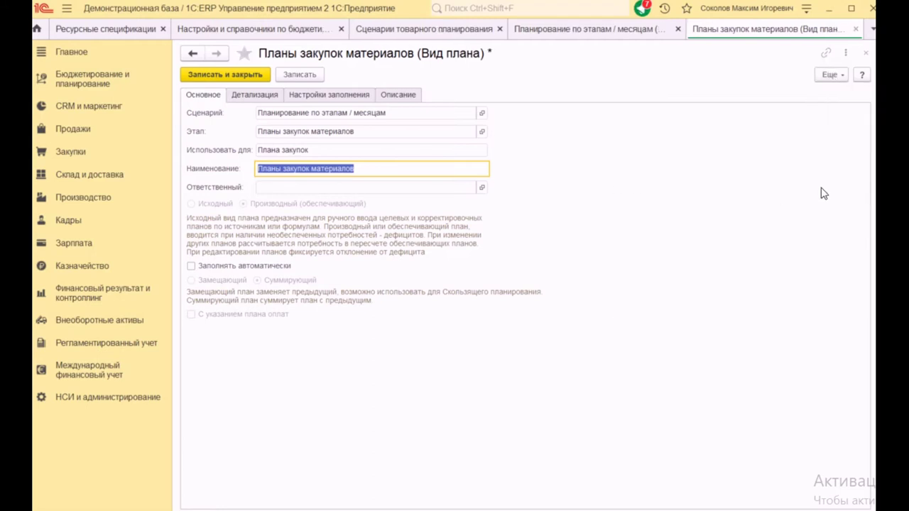
left_click(366, 213)
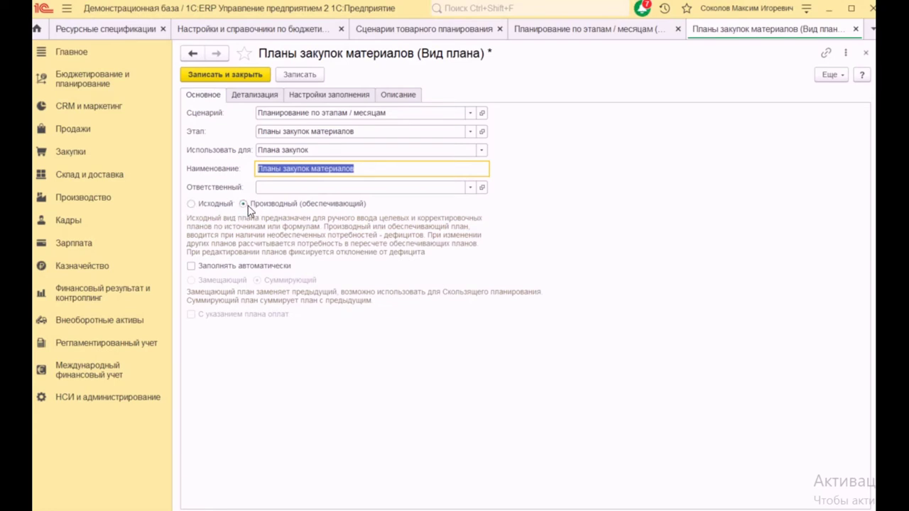
Review the custom item filter of Планы закупок материалов by item kind and warehouse, accept it, and close the plan kind with changes saved.
left_click(327, 96)
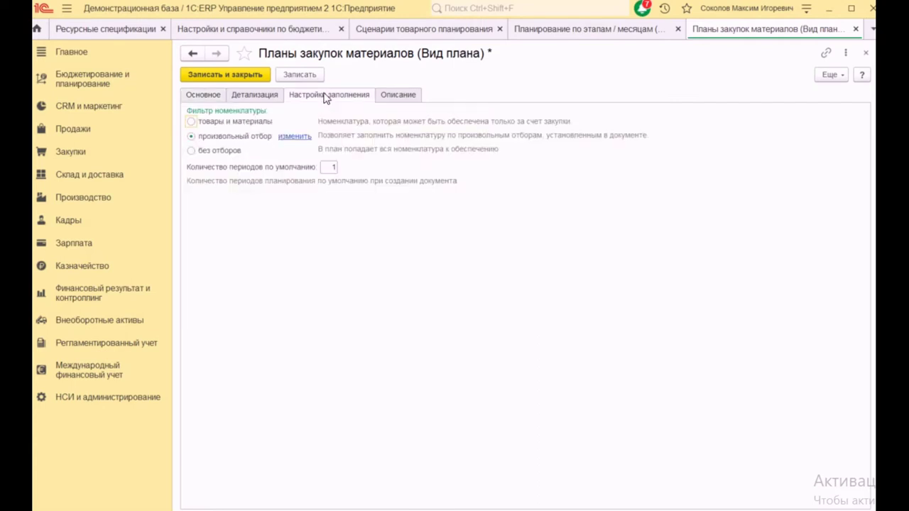
left_click(295, 137)
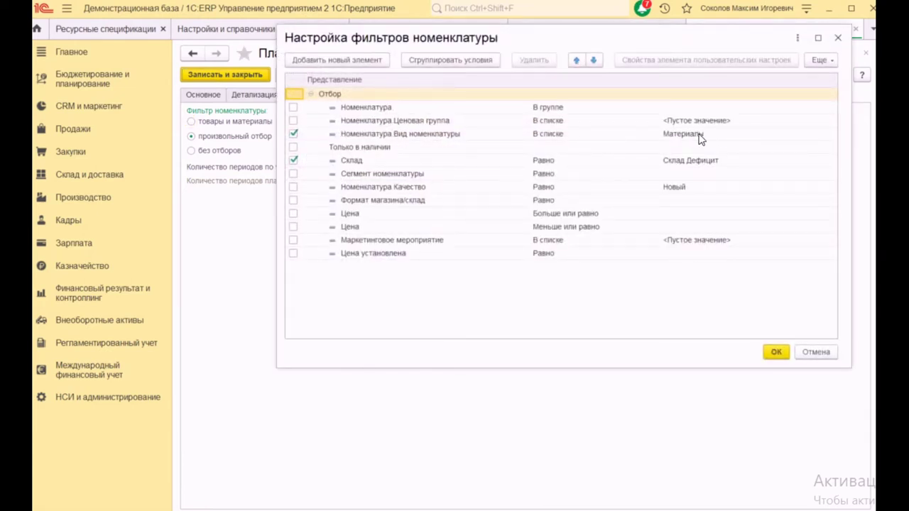
left_click(687, 163)
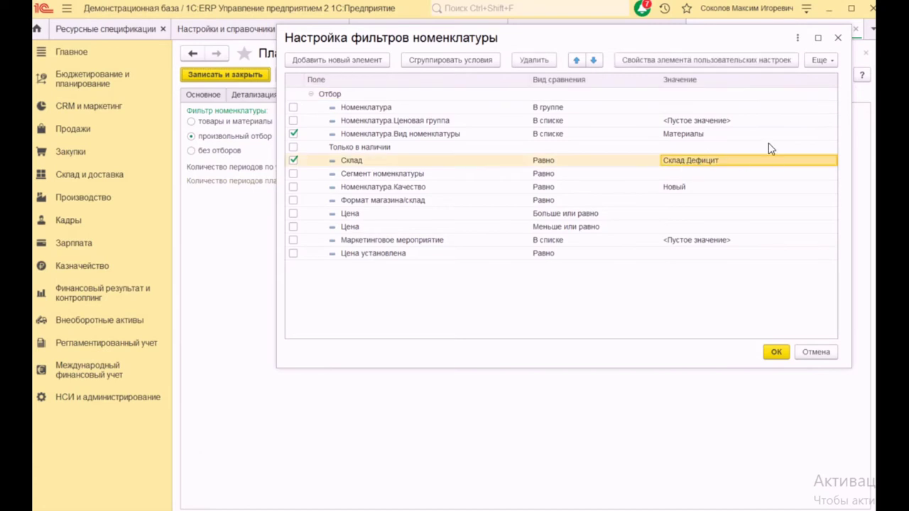
left_click(776, 352)
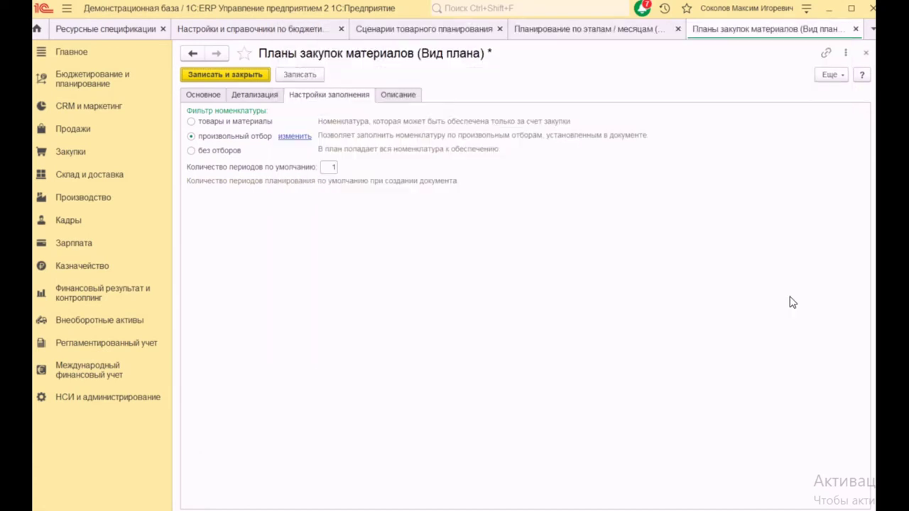
left_click(856, 28)
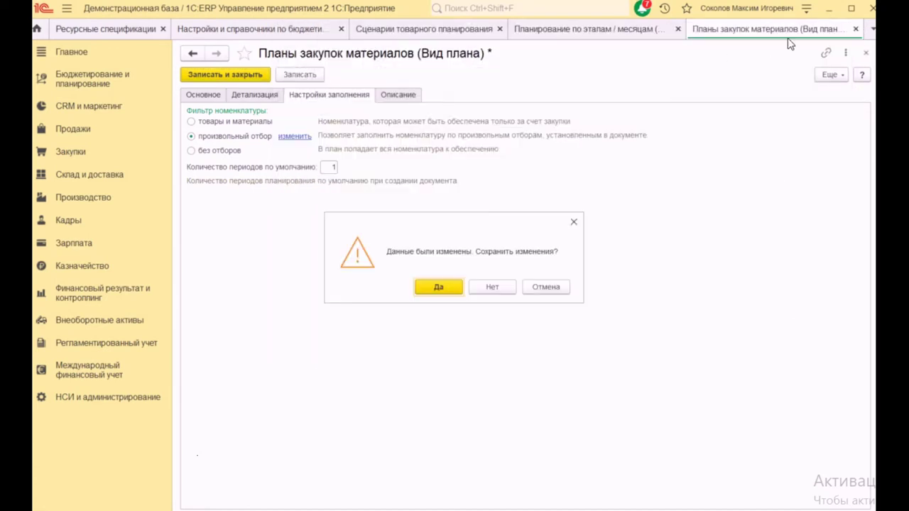
left_click(452, 288)
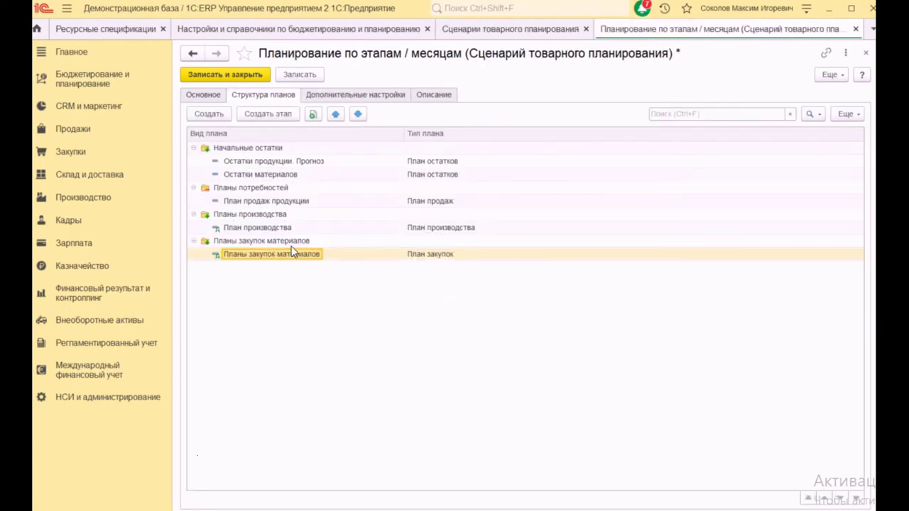
Check the scenario's main settings, including the production planning options, and return to its plan structure.
left_click(212, 92)
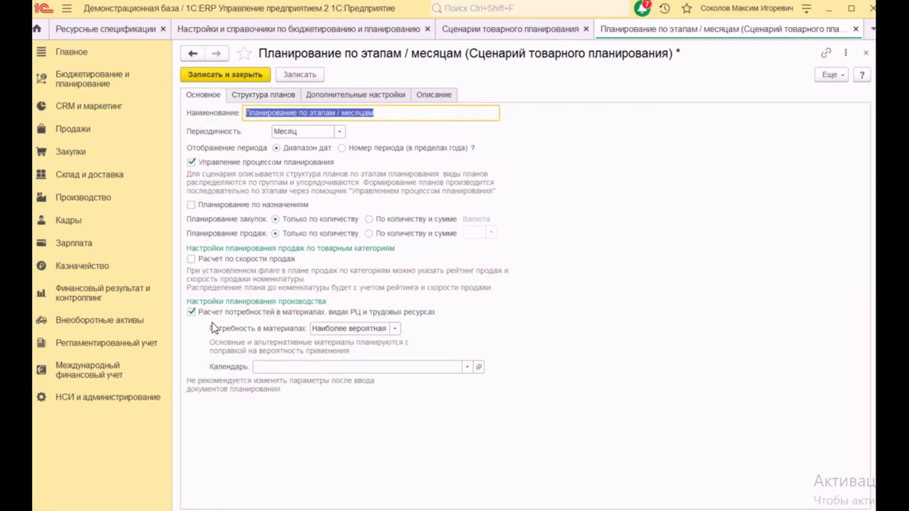
left_click(277, 96)
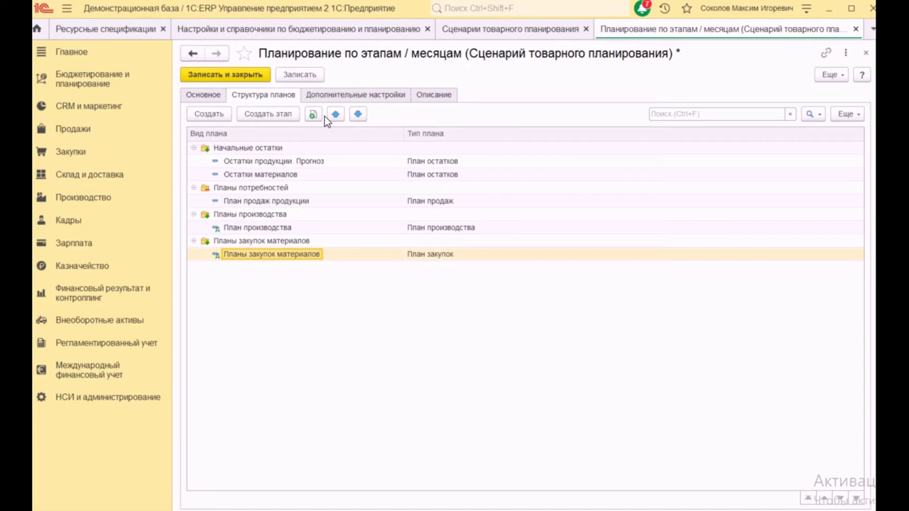
Open the plan kind Остатки продукции. Прогноз and examine the sources and filters of its default filling rule.
left_click(282, 163)
double_click(282, 162)
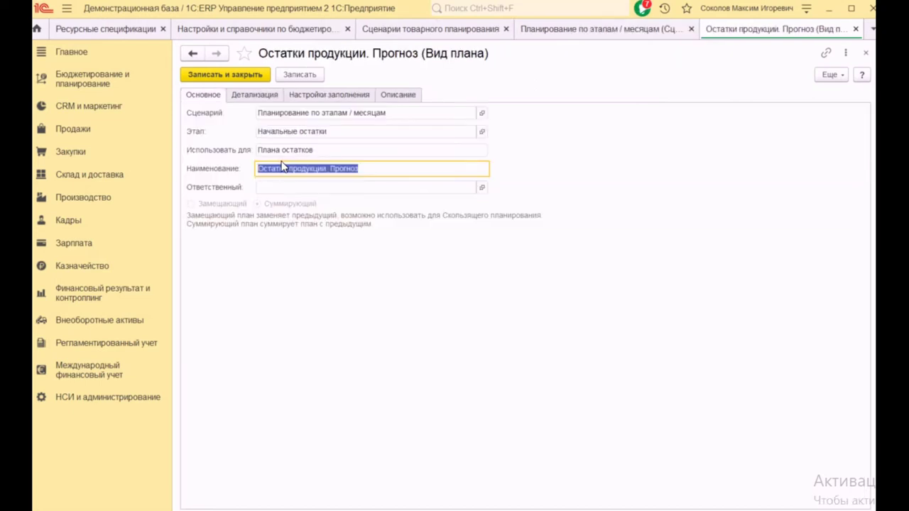
left_click(347, 98)
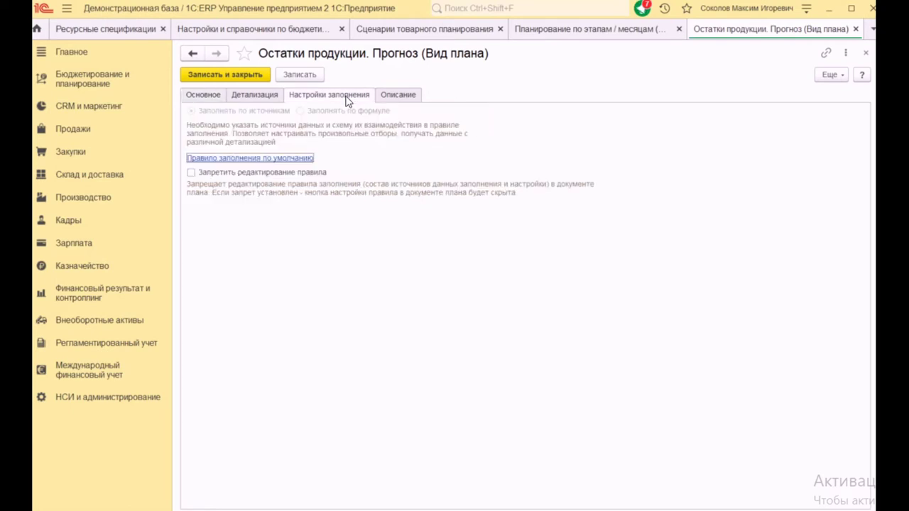
left_click(297, 158)
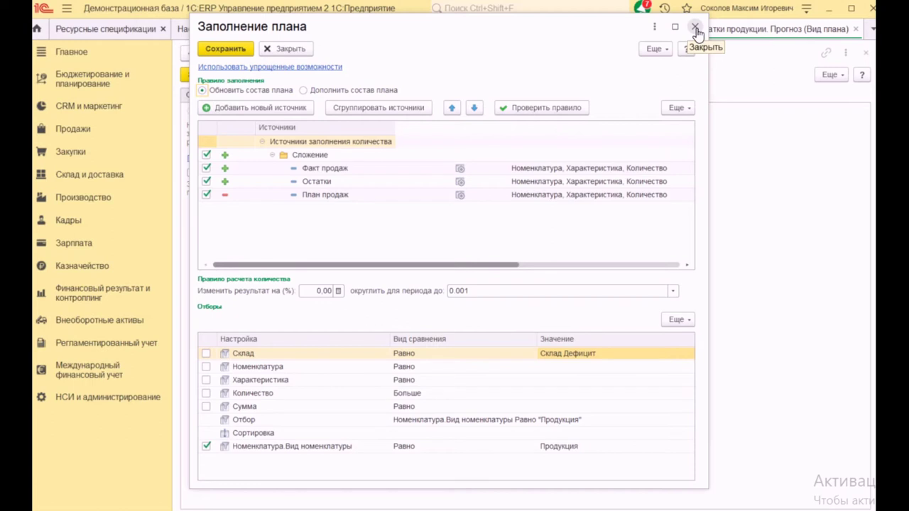
Switch to the presentation and consult the task slide's table of planned sales, actual sales and product balances.
key("alt+Tab")
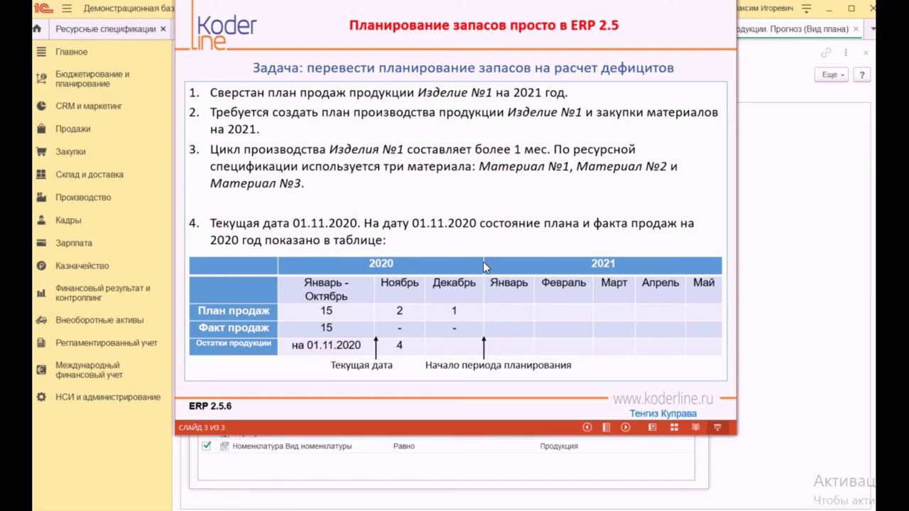
key("Right")
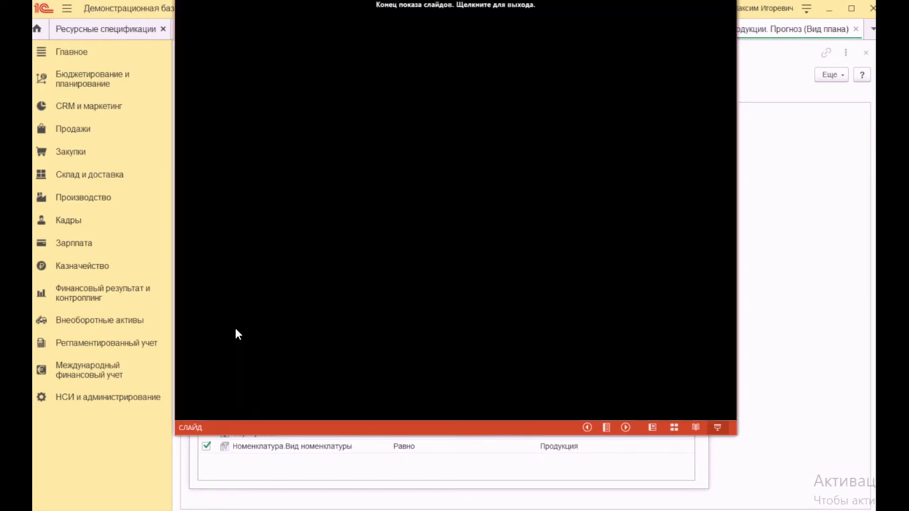
key("Left")
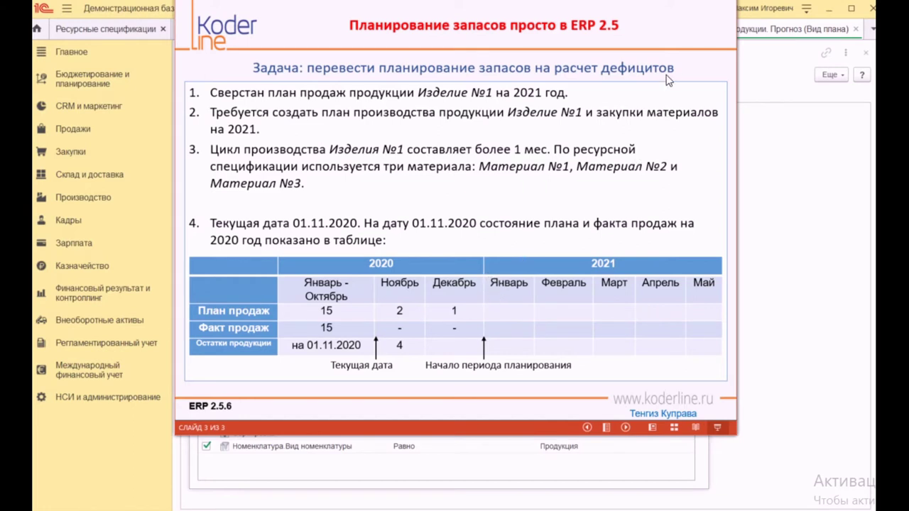
Switch back to 1C:ERP, close the filling rule, save and close the plan kind and scenario, and close the scenario list and planning settings.
key("alt+Tab")
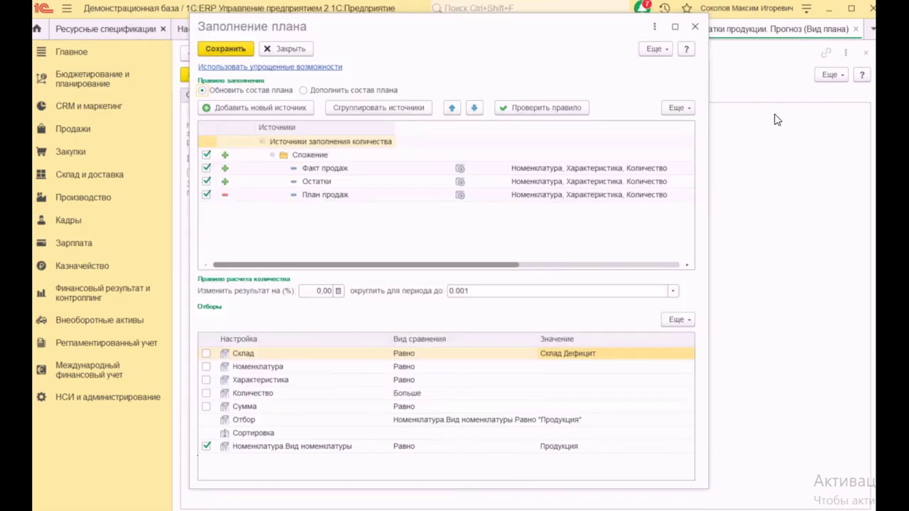
left_click(695, 26)
left_click(260, 75)
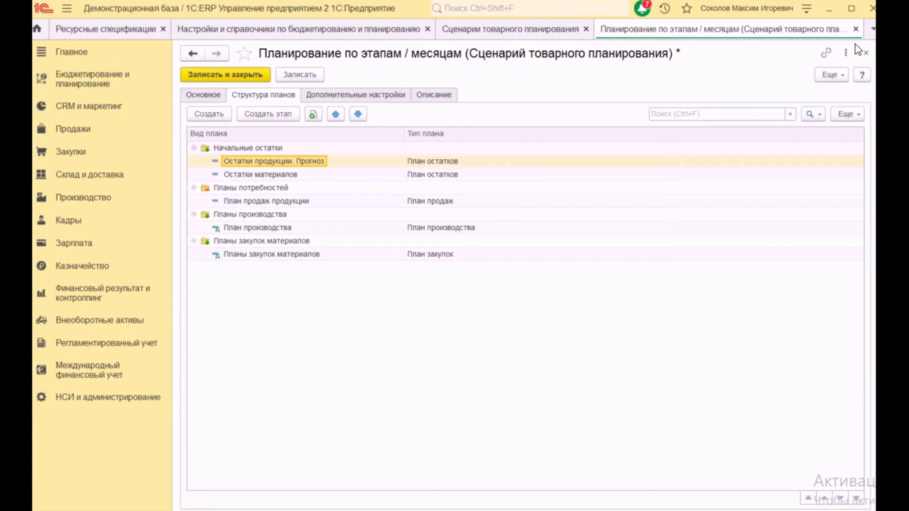
left_click(866, 54)
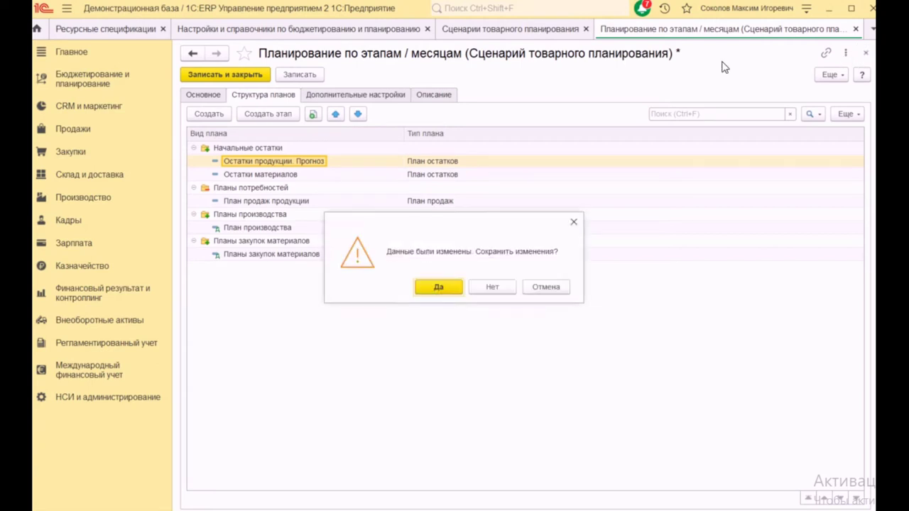
left_click(441, 285)
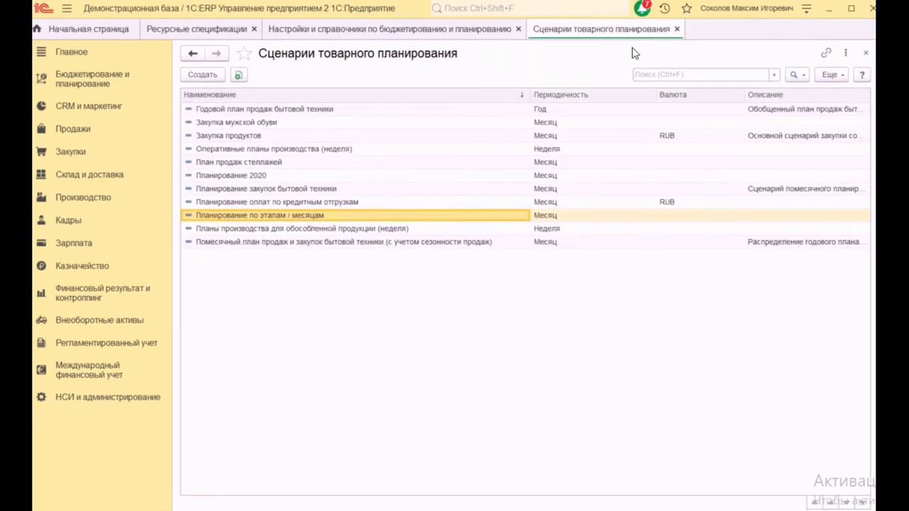
left_click(677, 29)
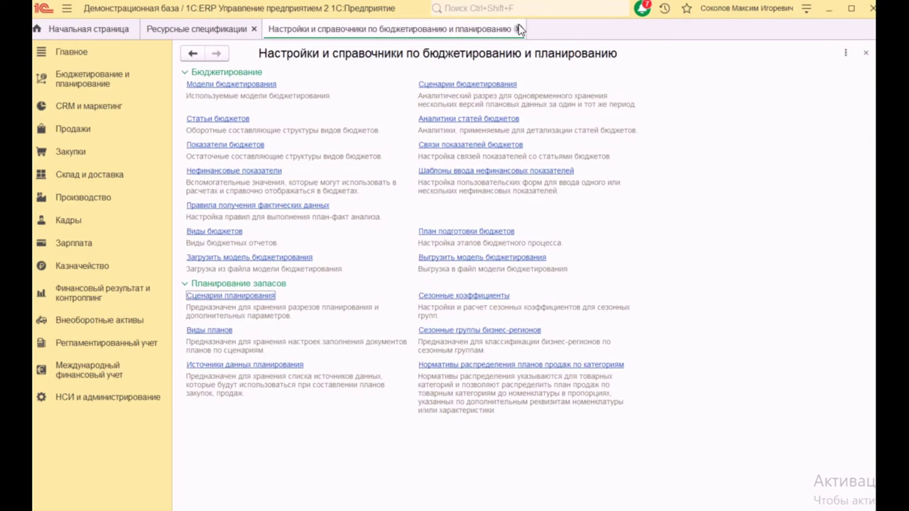
left_click(519, 29)
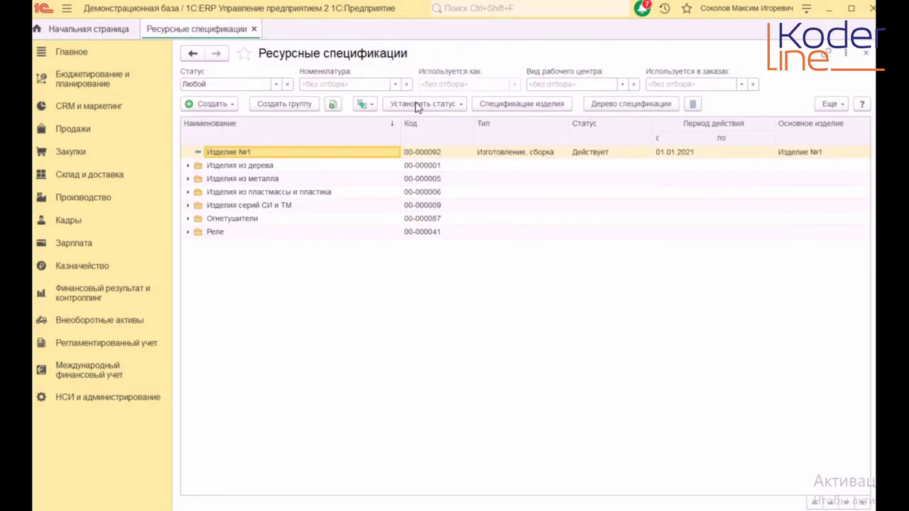
Open Управление процессом планирования for inventory planning, hide the planning assistant, and toggle the detail pane off and back on.
left_click(78, 82)
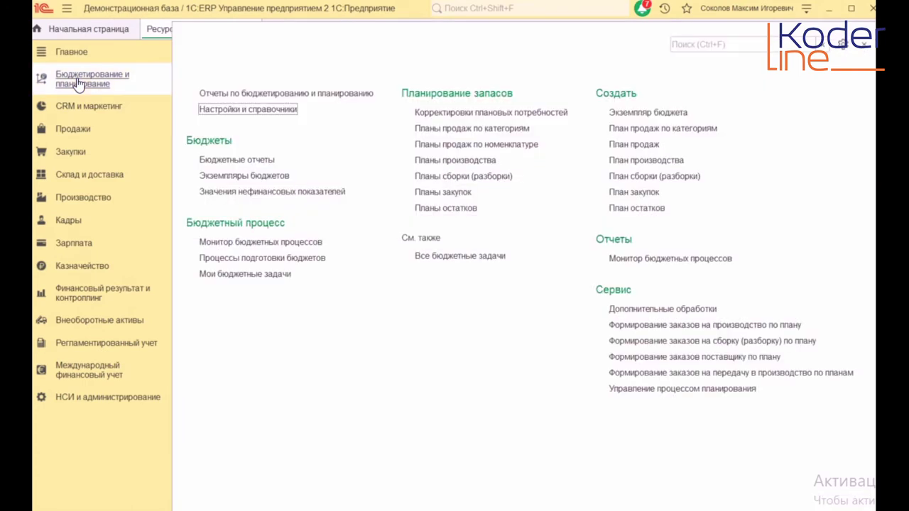
left_click(680, 391)
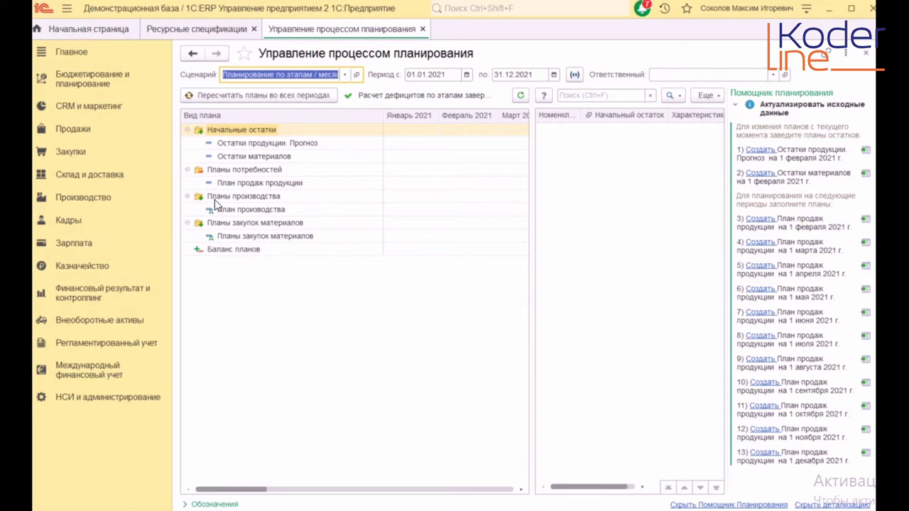
left_click(607, 179)
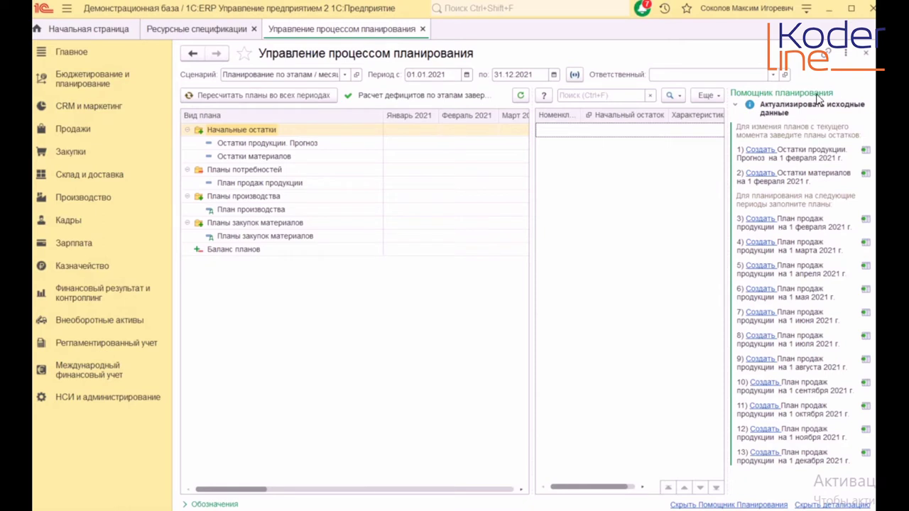
left_click(730, 505)
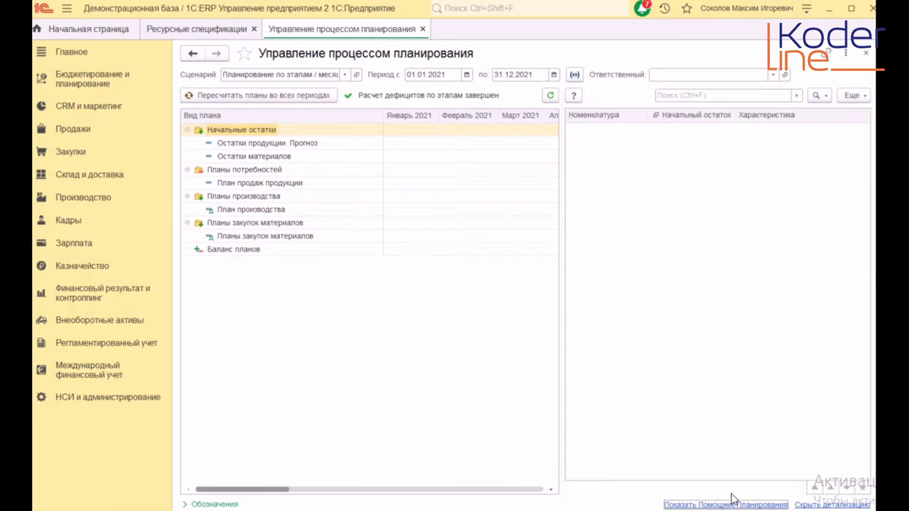
left_click(808, 506)
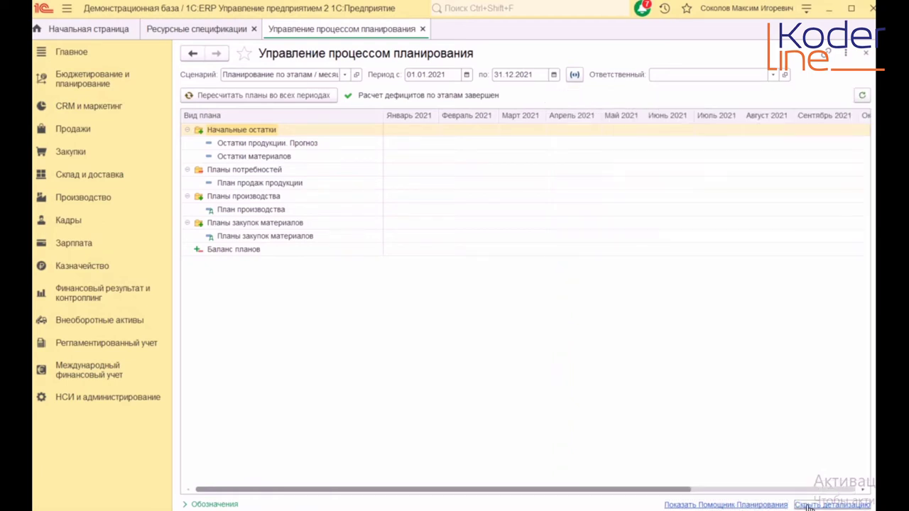
left_click(809, 505)
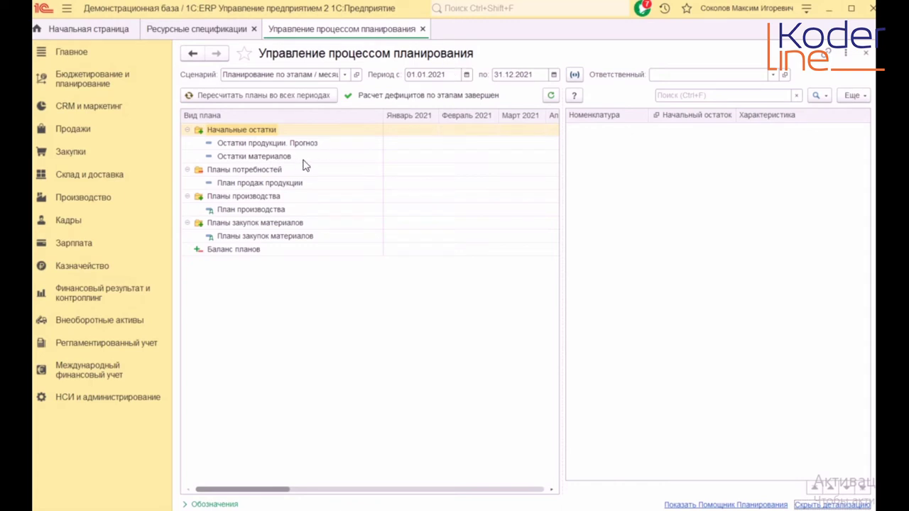
Create the January 2021 Остатки материалов plan and fill its goods by filter, transferring Материал №1, Материал №2 and Материал №3 into the document.
left_click(413, 159)
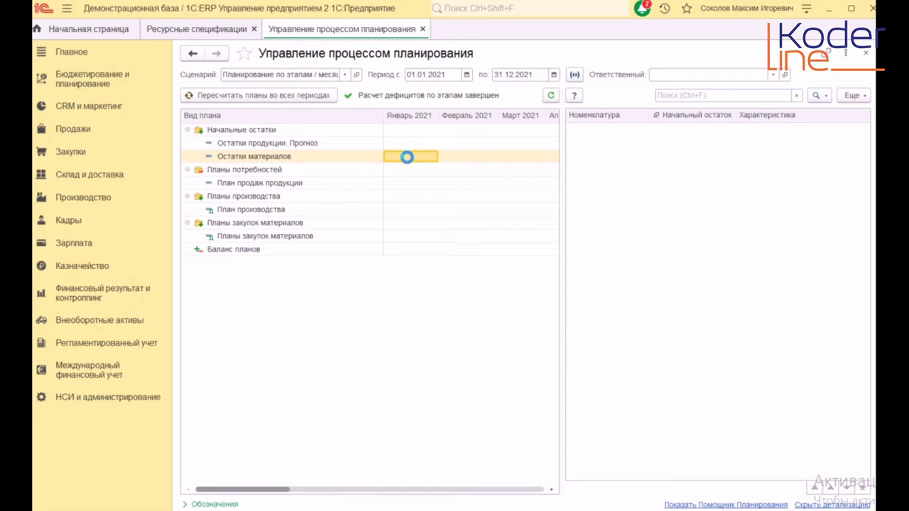
double_click(408, 160)
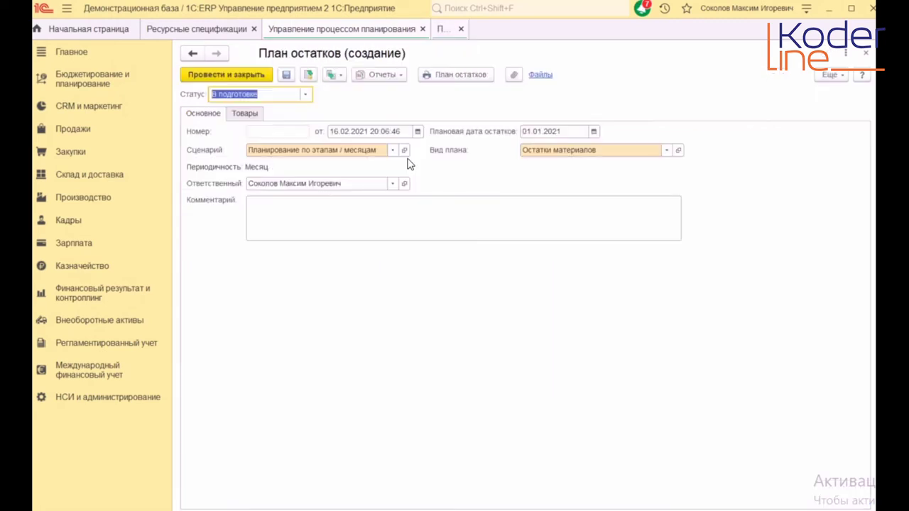
left_click(249, 115)
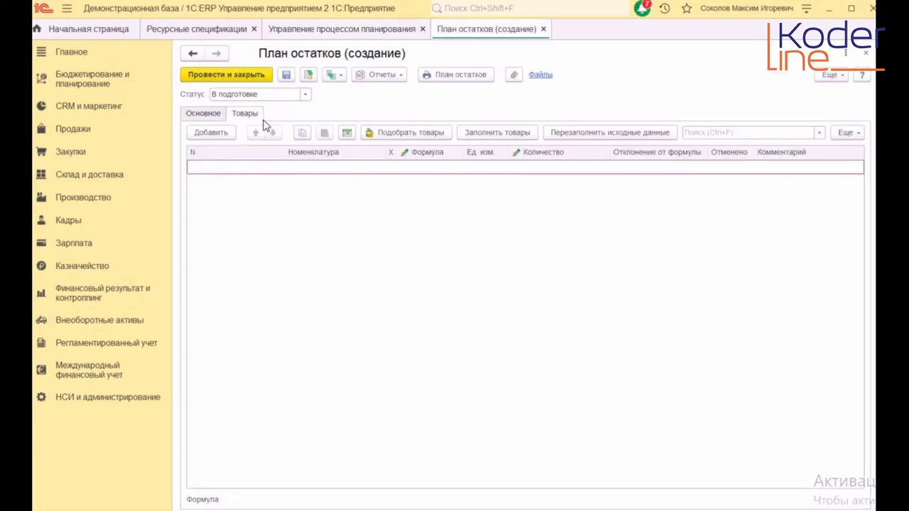
left_click(516, 135)
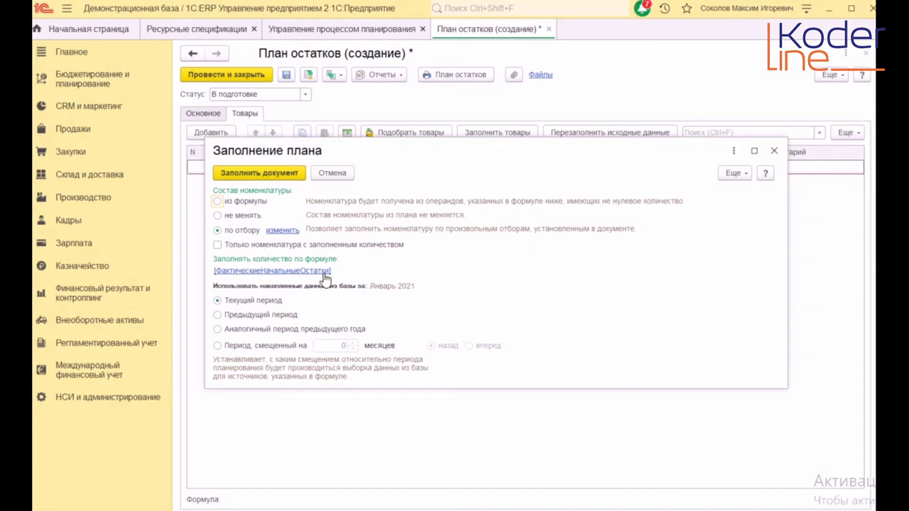
left_click(289, 174)
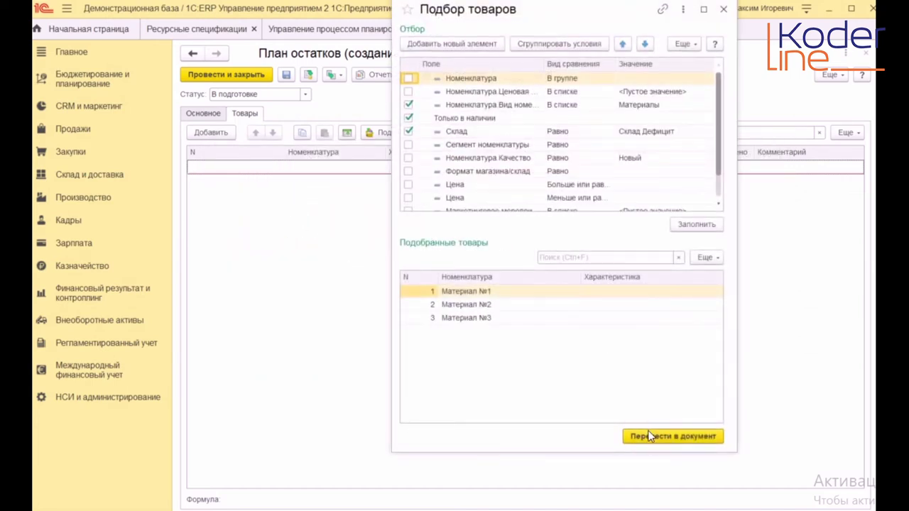
left_click(648, 436)
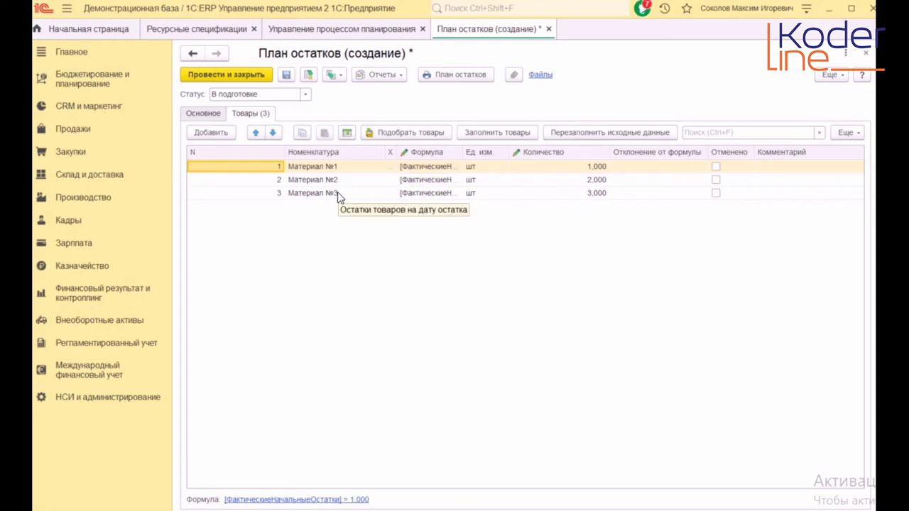
Set the material balance plan's status to В работе, post and close it, and check its January 2021 details in the refreshed planning table.
left_click(305, 94)
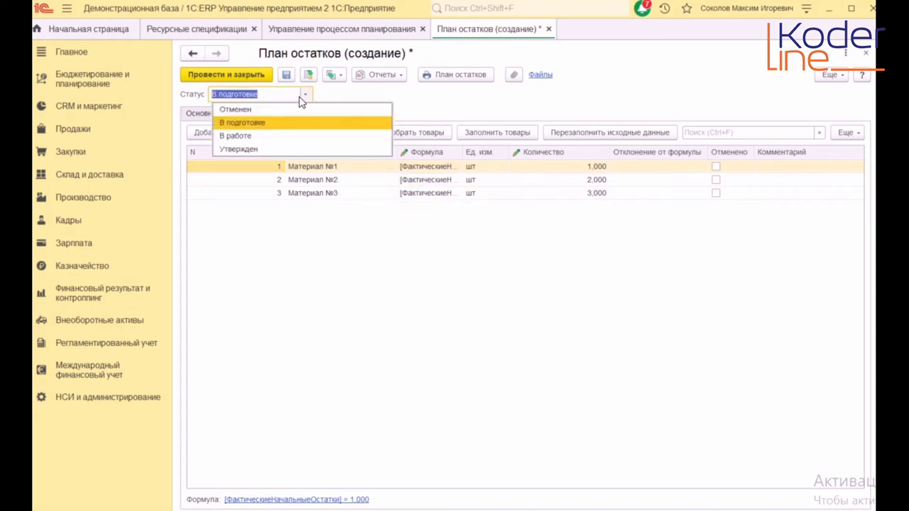
left_click(267, 135)
left_click(255, 74)
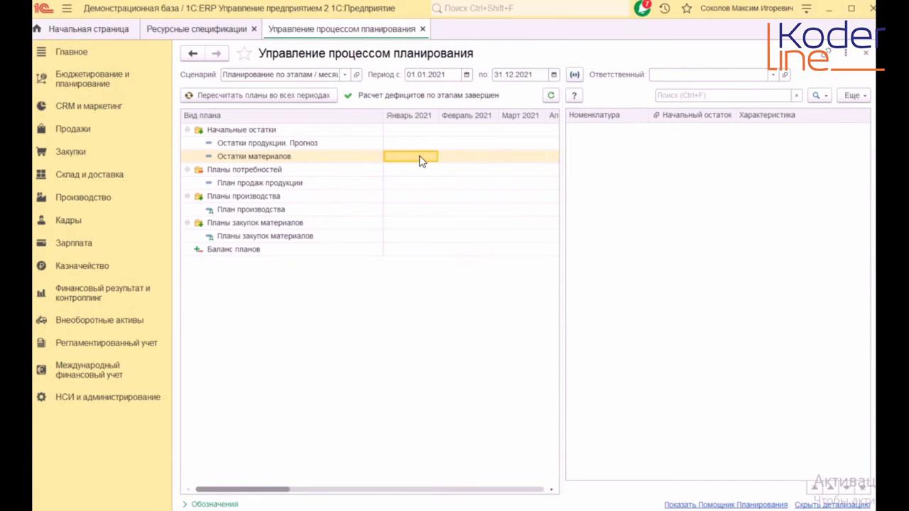
left_click(551, 97)
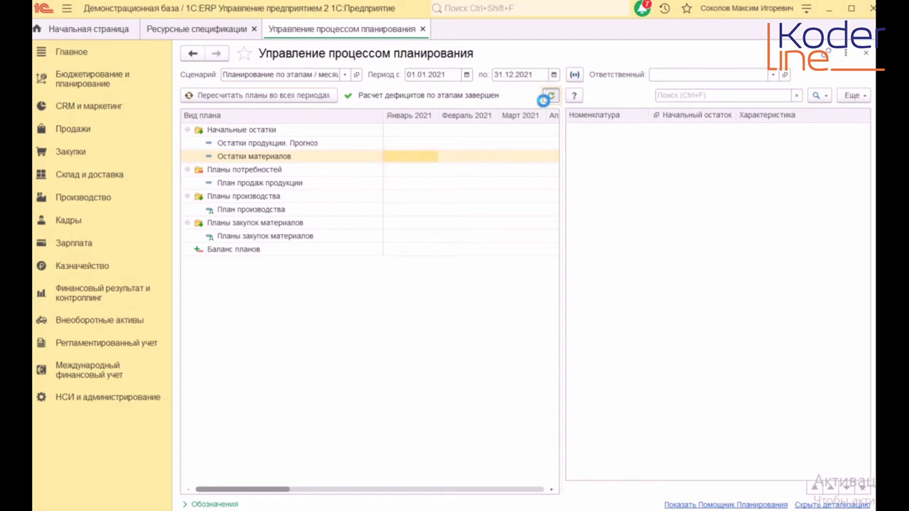
left_click(422, 163)
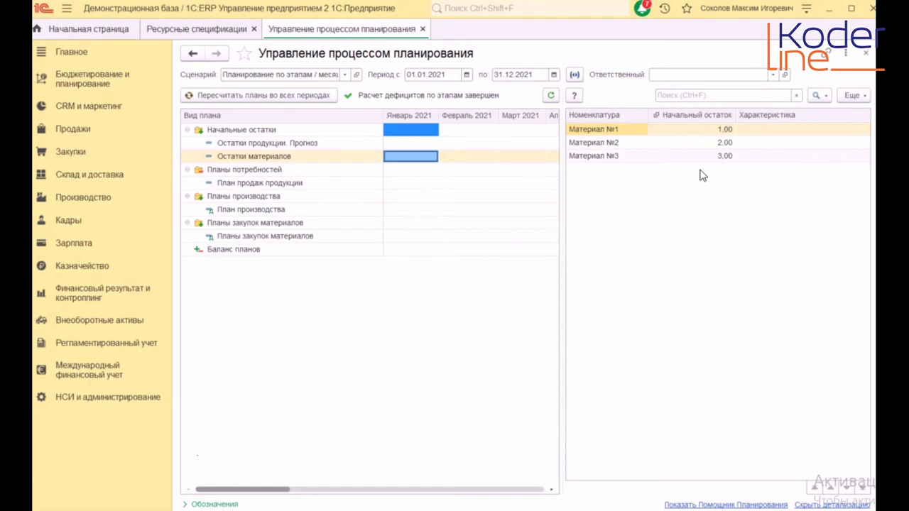
Create the January 2021 Остатки продукции. Прогноз plan and fill its goods from the configured rule of actual sales, balances and planned sales.
left_click(420, 145)
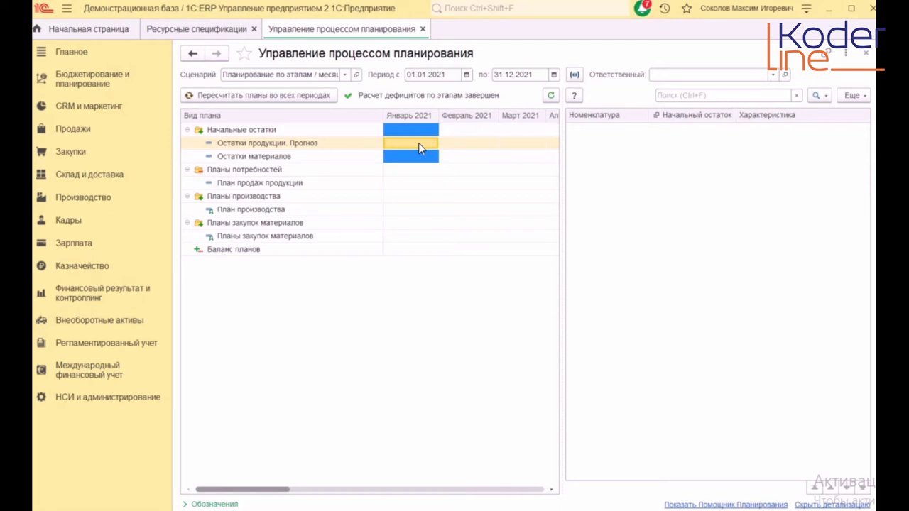
double_click(418, 143)
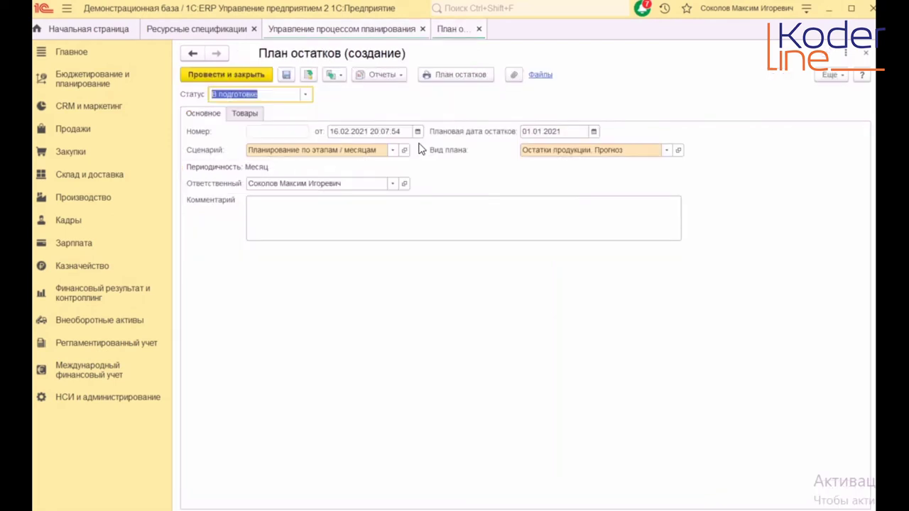
left_click(251, 115)
left_click(614, 135)
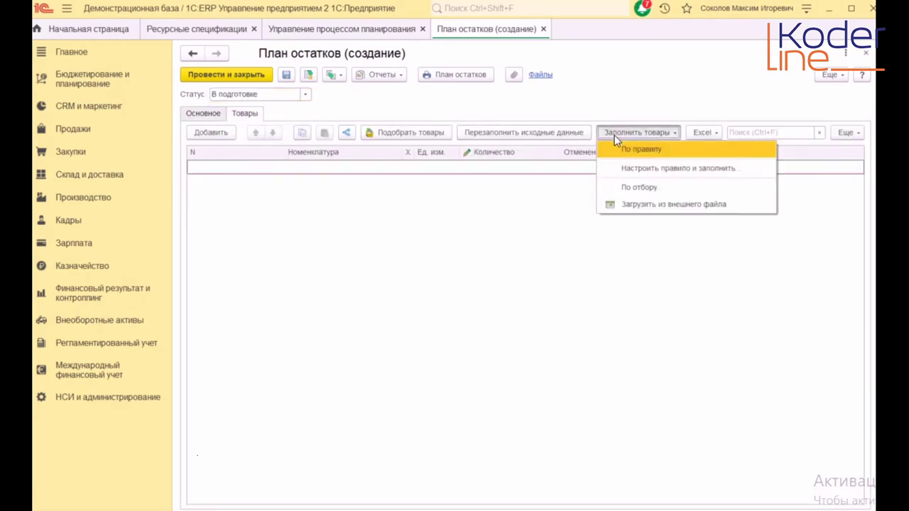
left_click(638, 170)
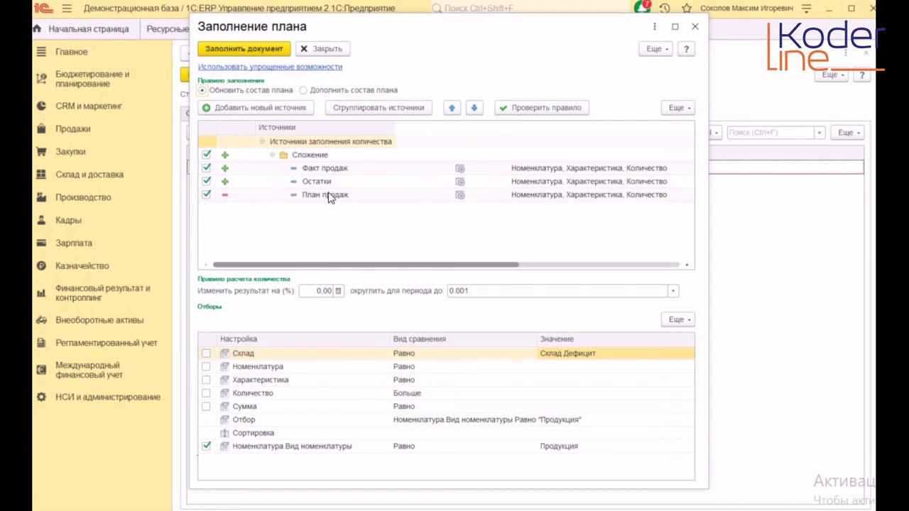
left_click(265, 49)
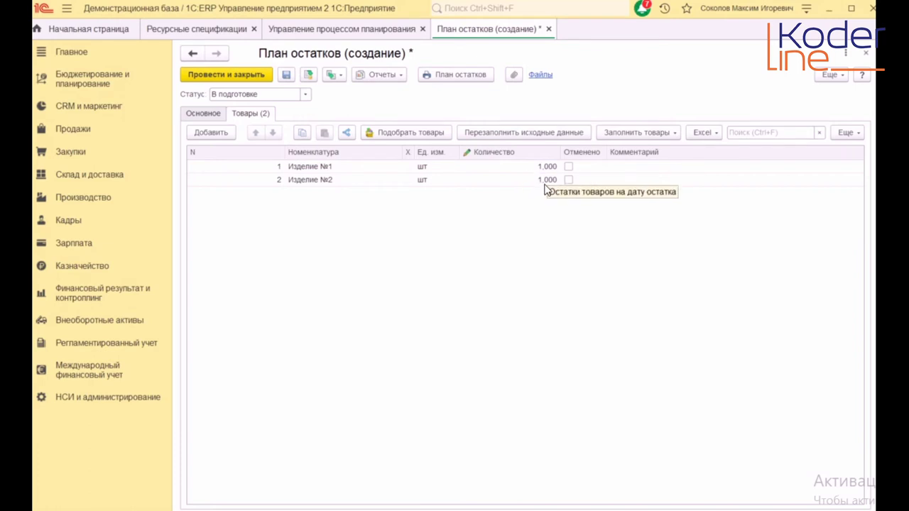
Set the product balance forecast's status to В работе, post and close it, refresh the planning table and compare both January balance plans' details.
left_click(305, 94)
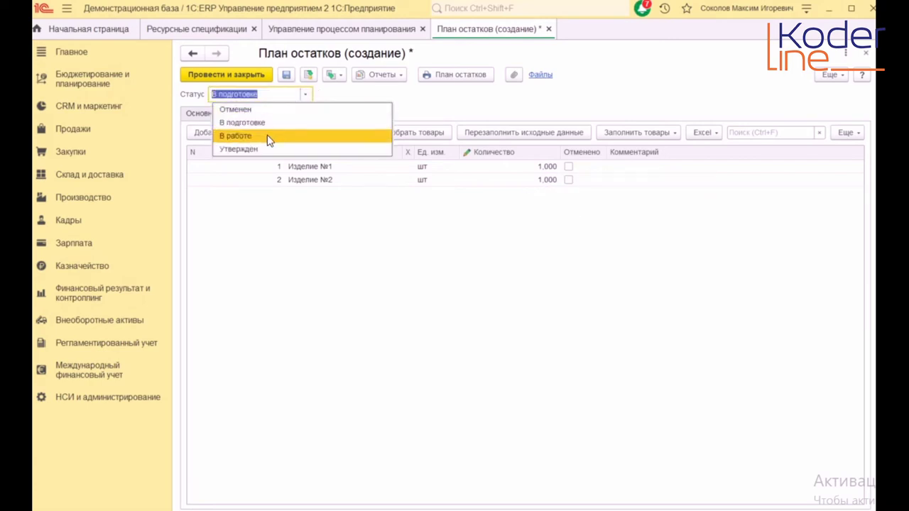
left_click(269, 135)
left_click(252, 75)
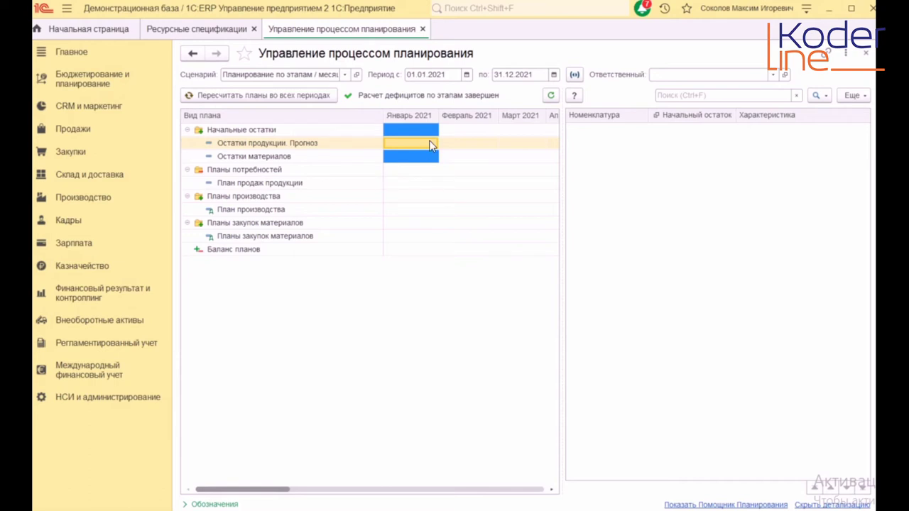
left_click(551, 95)
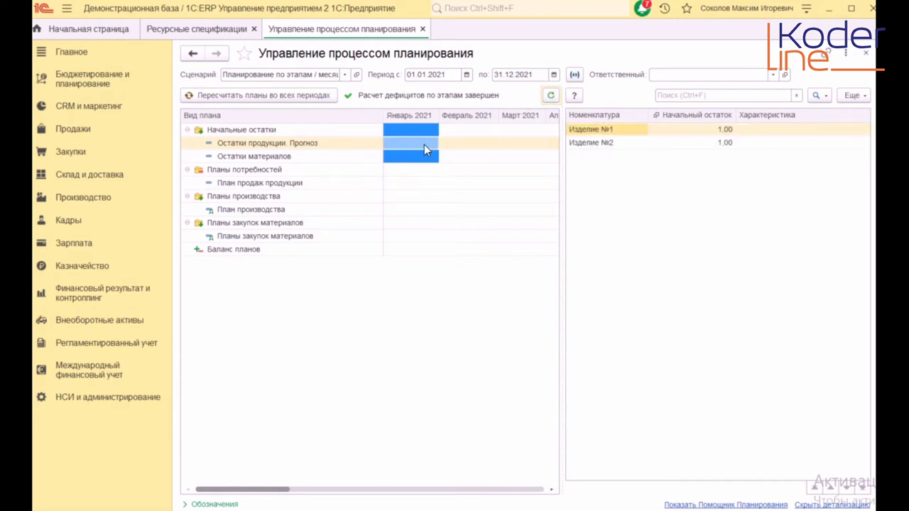
left_click(427, 158)
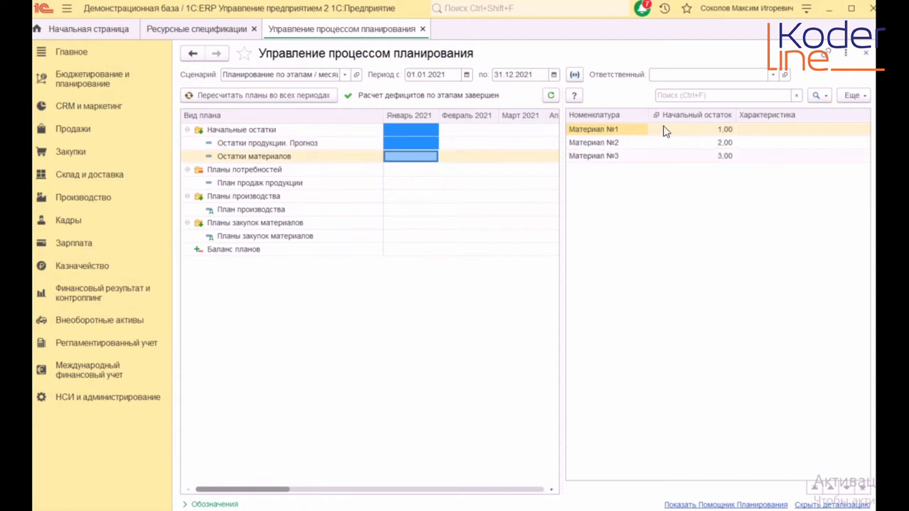
left_click(421, 142)
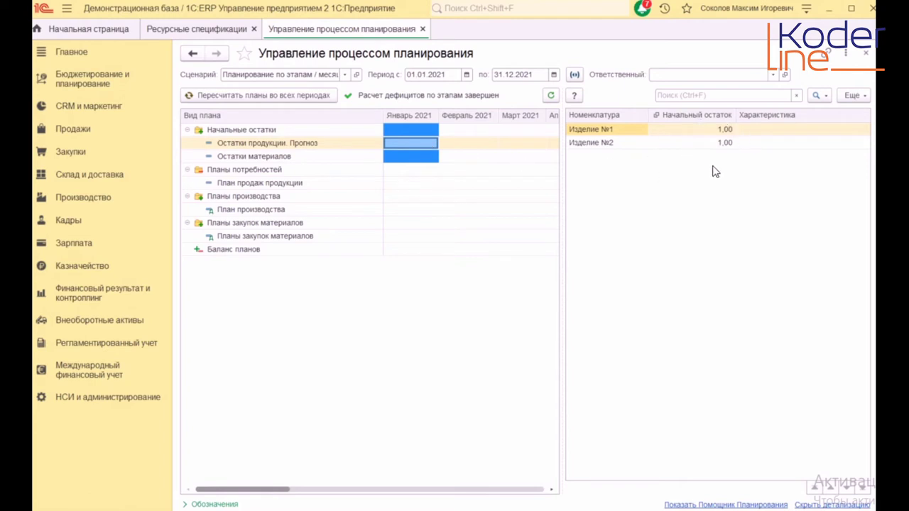
Create a План продаж продукции document covering January to December 2021.
left_click(402, 186)
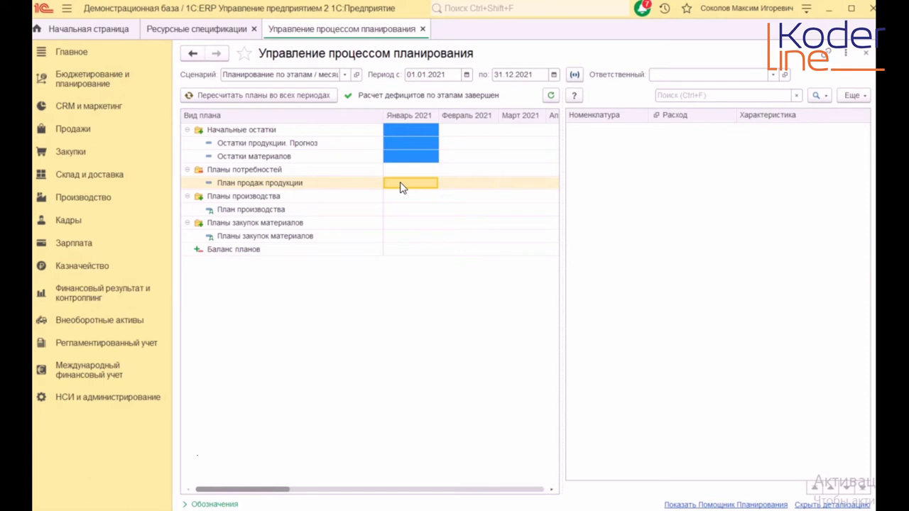
double_click(400, 182)
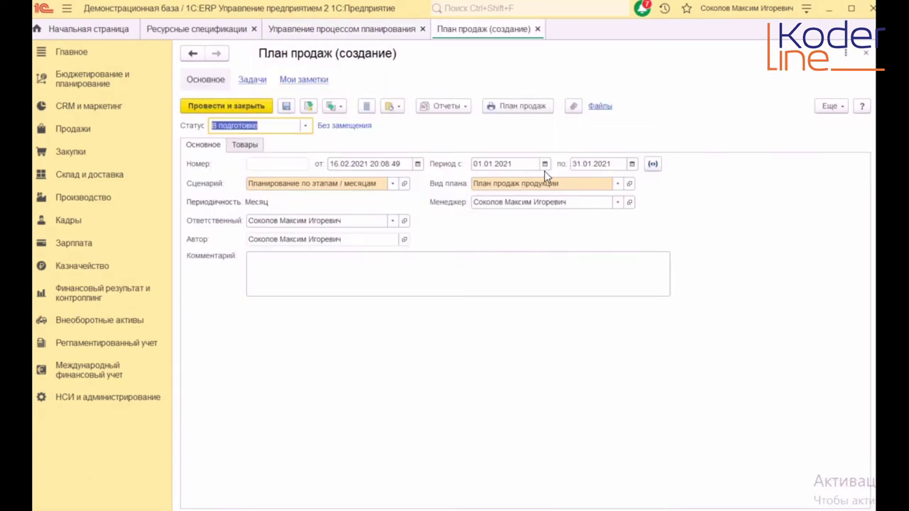
left_click(652, 165)
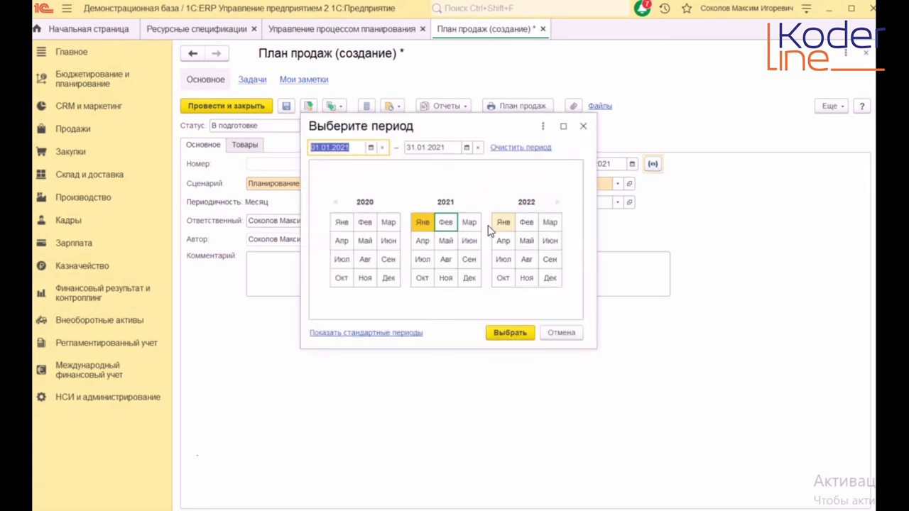
left_click(422, 222)
left_click(471, 278)
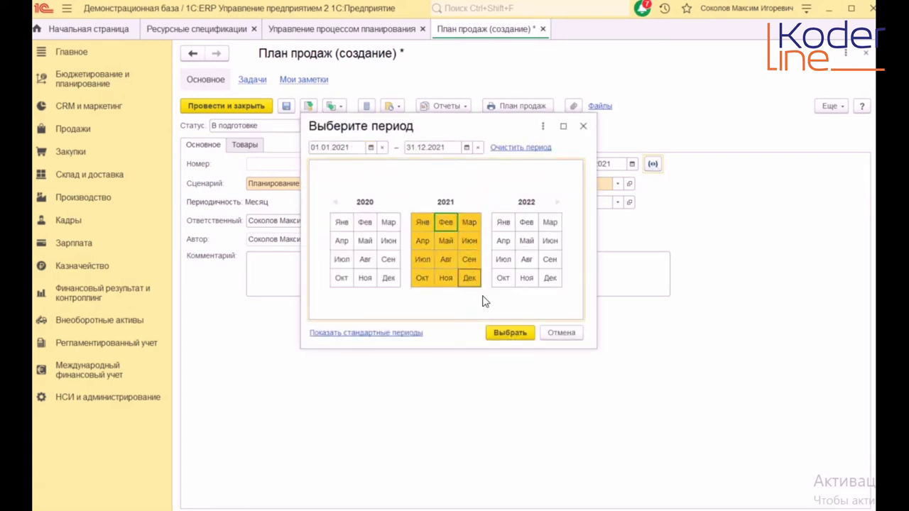
left_click(507, 333)
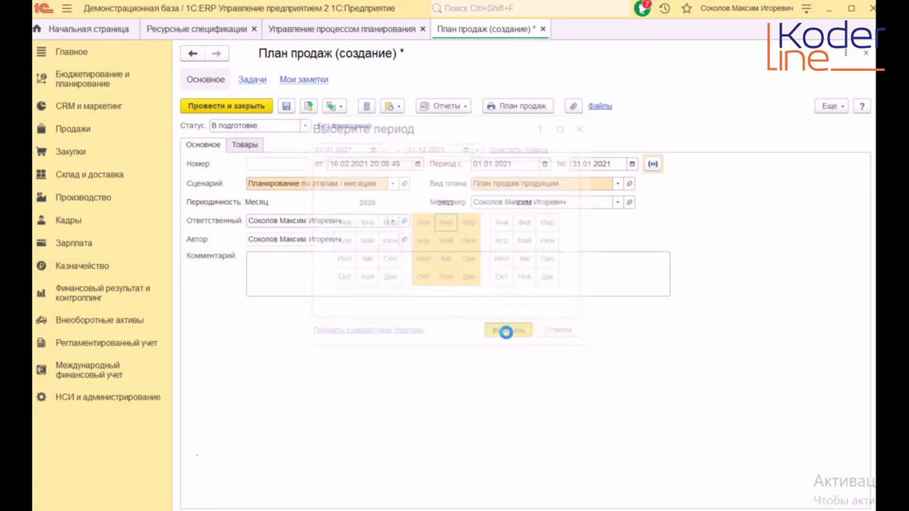
Fill the sales plan's goods from the configured rule with the План продаж по месяцам source and check the January–March quantities.
left_click(246, 144)
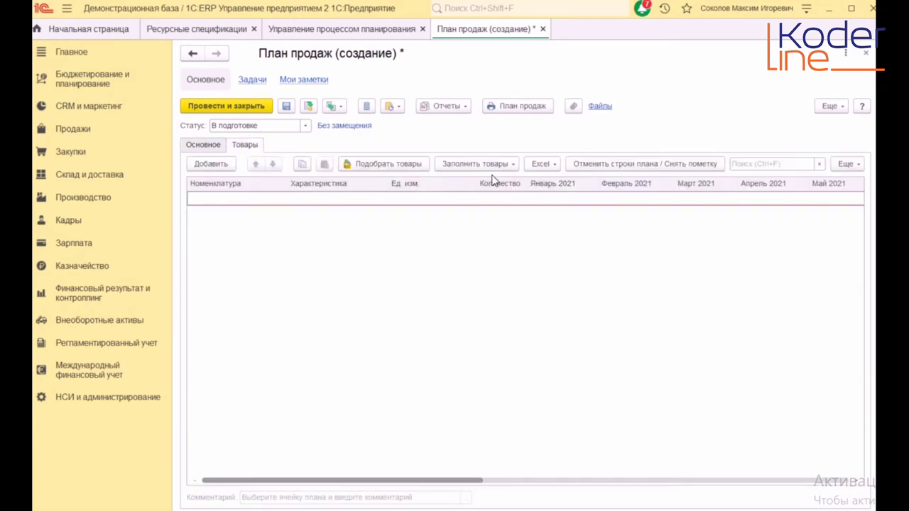
left_click(496, 165)
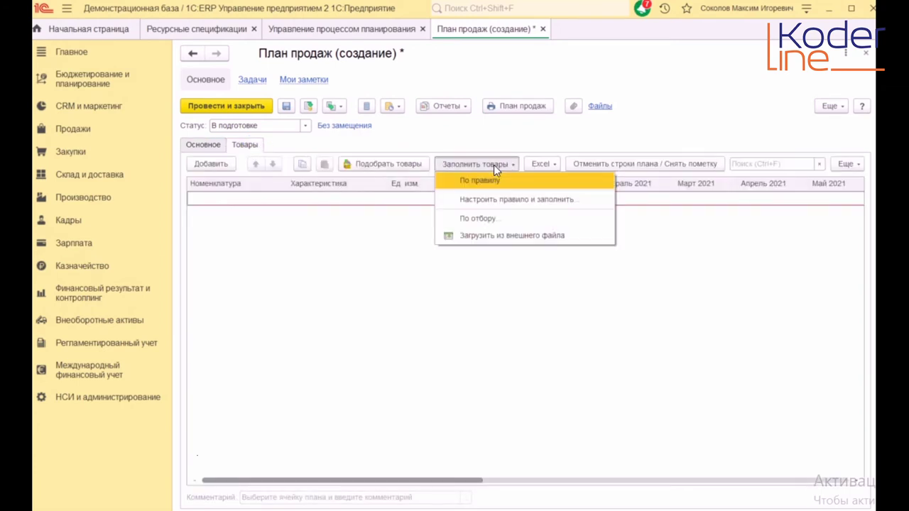
left_click(508, 201)
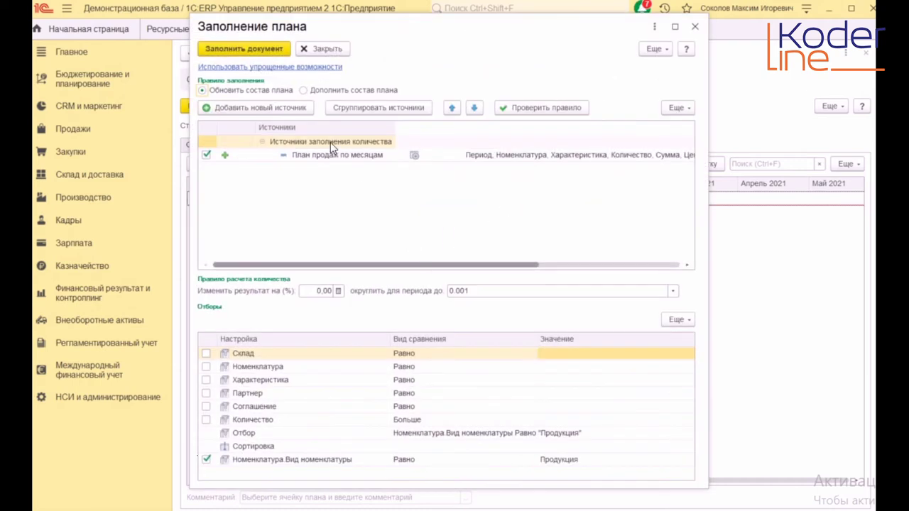
left_click(269, 52)
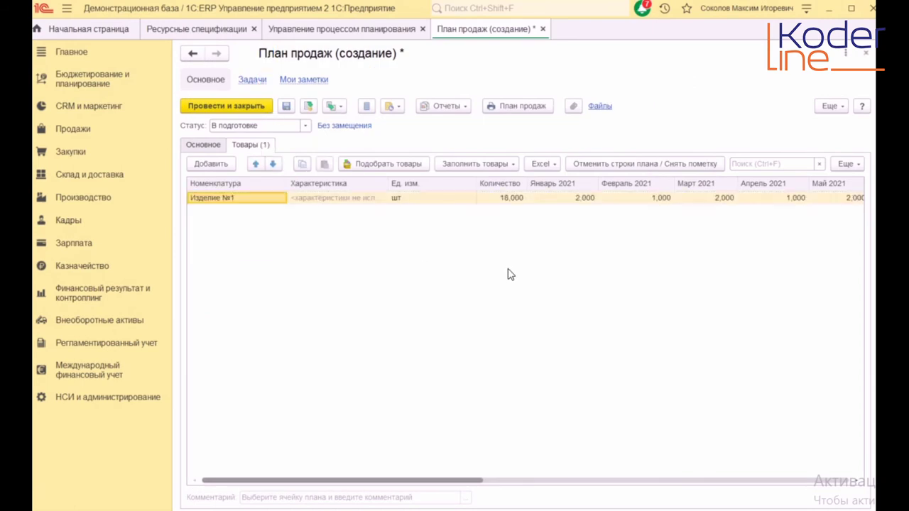
left_click(574, 199)
left_click(636, 199)
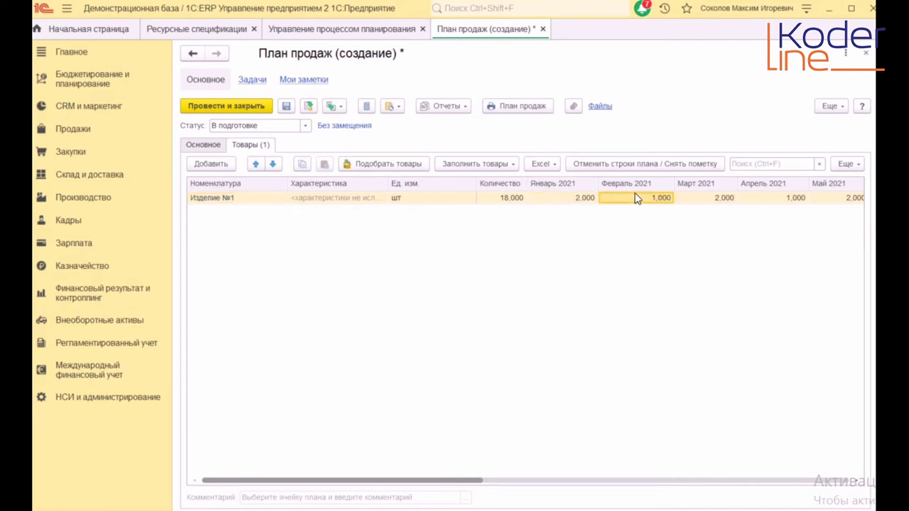
left_click(702, 202)
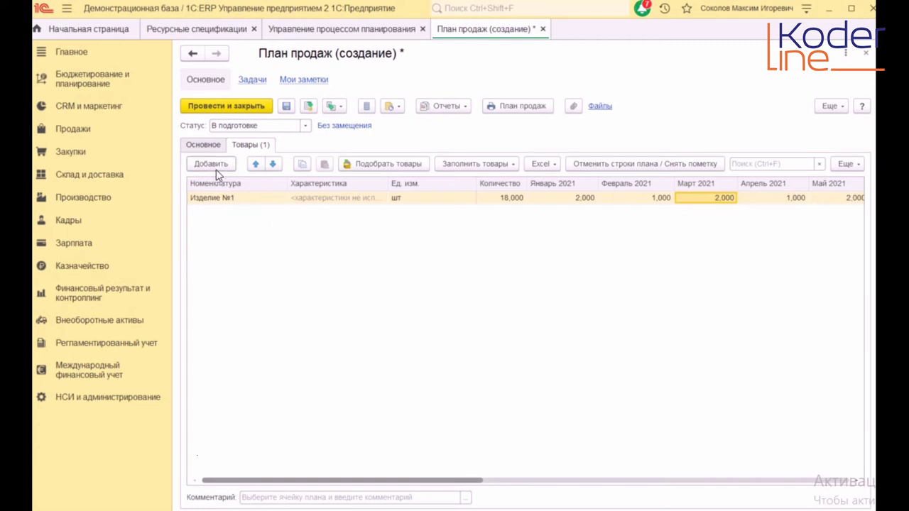
Set the sales plan's status to В работе, post and close it, and refresh the planning table.
left_click(304, 128)
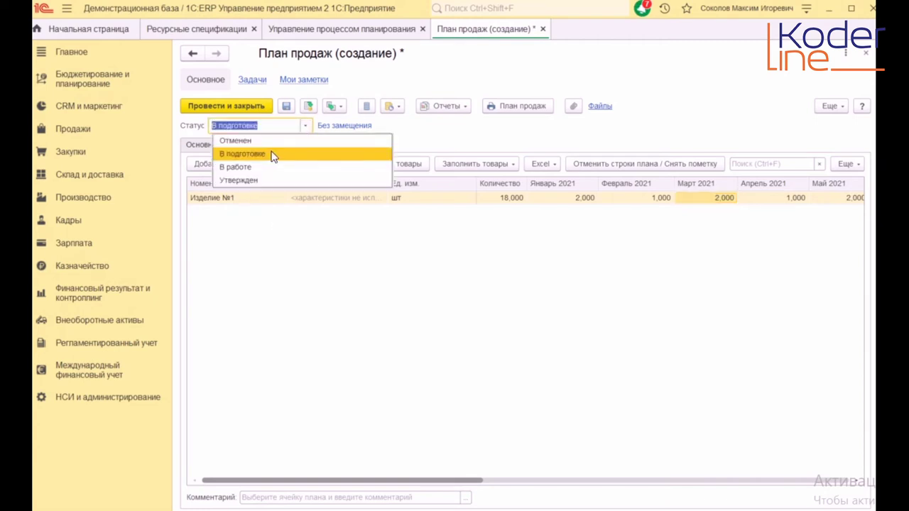
left_click(257, 167)
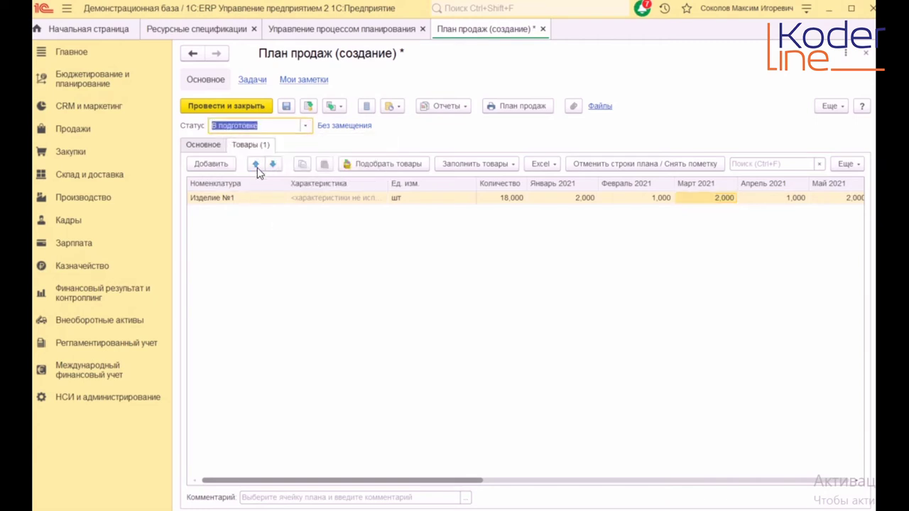
left_click(259, 106)
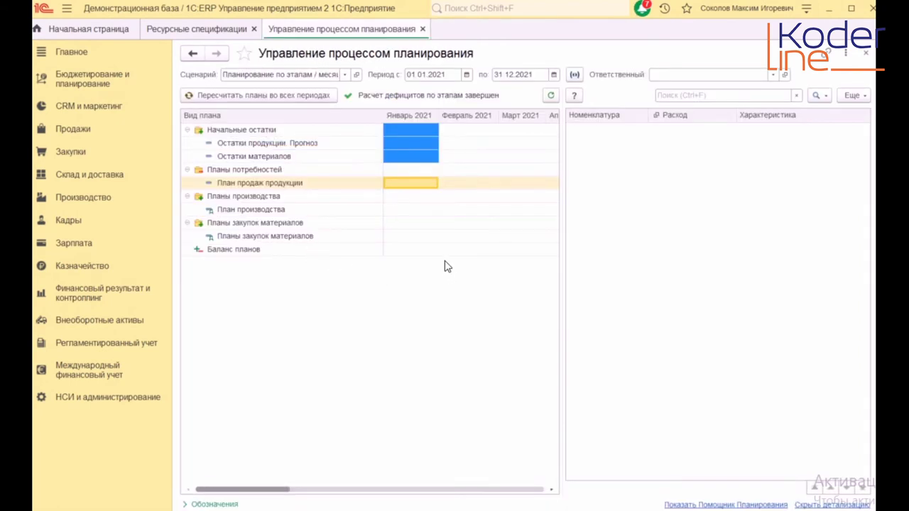
left_click(551, 96)
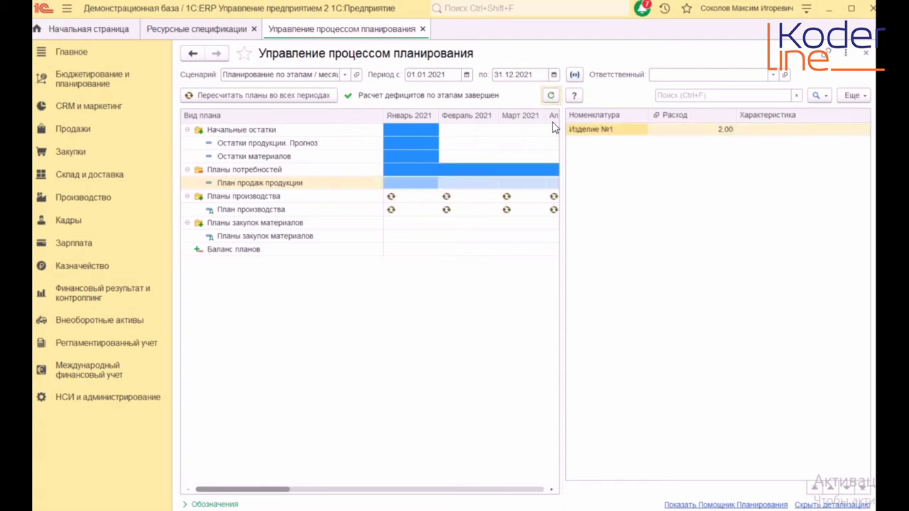
Check the planned outflow of Изделие №1 in the План продаж продукции details for January through April 2021.
left_click(399, 186)
left_click(454, 182)
left_click(412, 189)
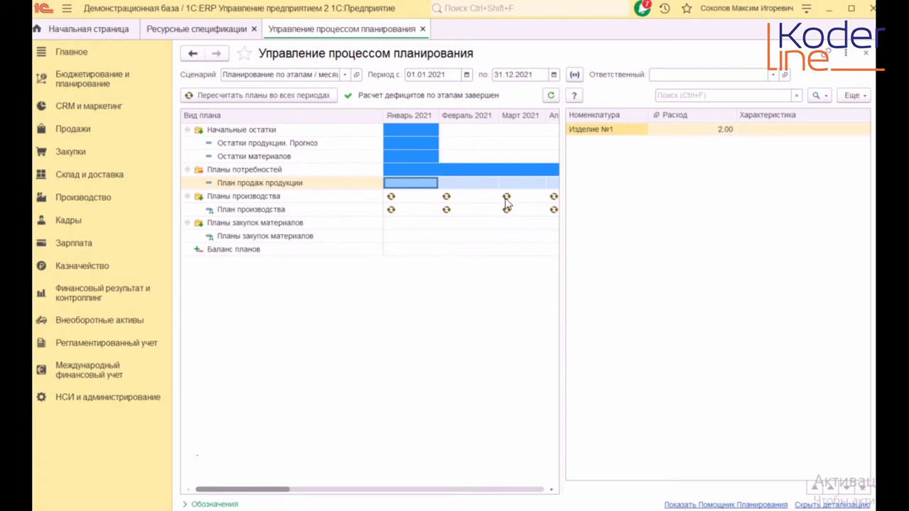
left_click(482, 189)
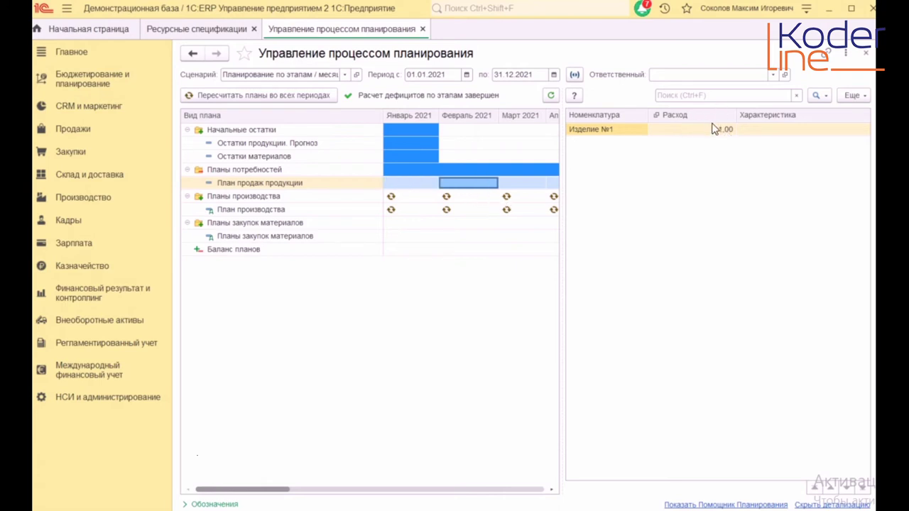
left_click(529, 187)
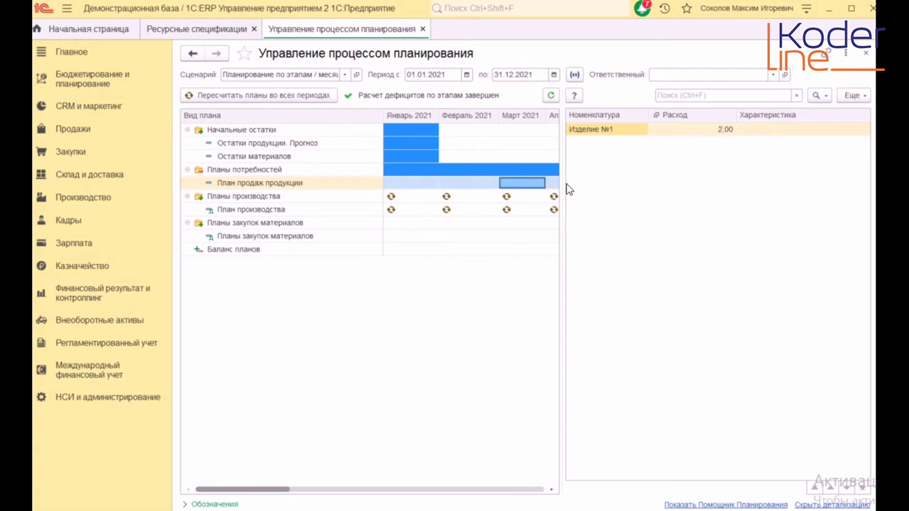
left_click(554, 185)
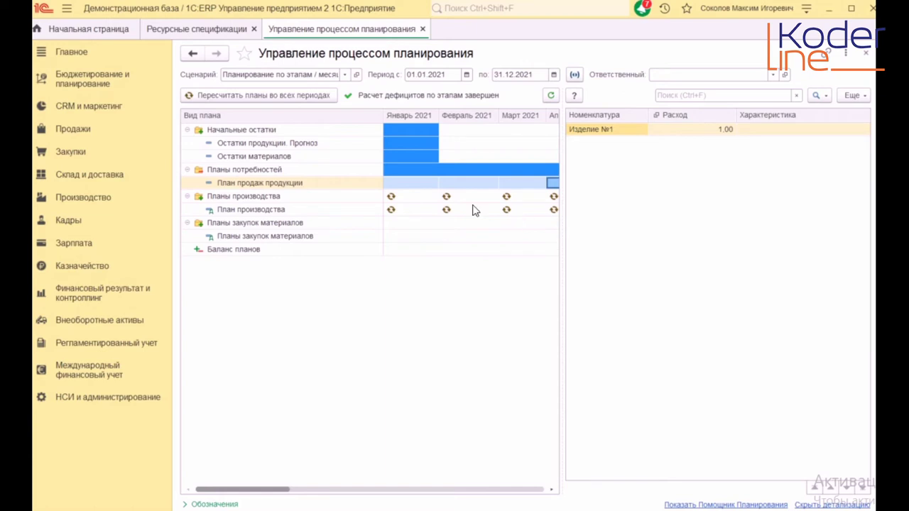
Examine the opening balance and outflow of Изделие №1 in the January 2021 Баланс планов and expand the Обозначения legend.
left_click(402, 250)
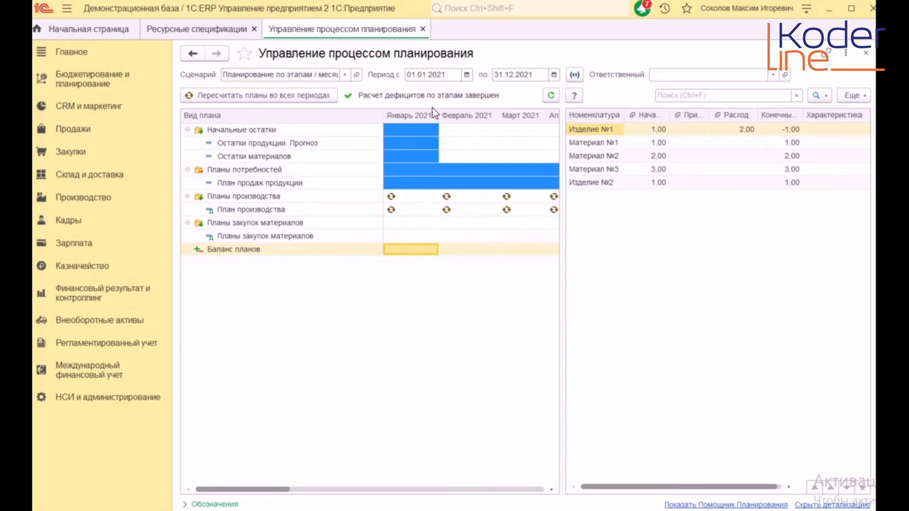
left_click(658, 131)
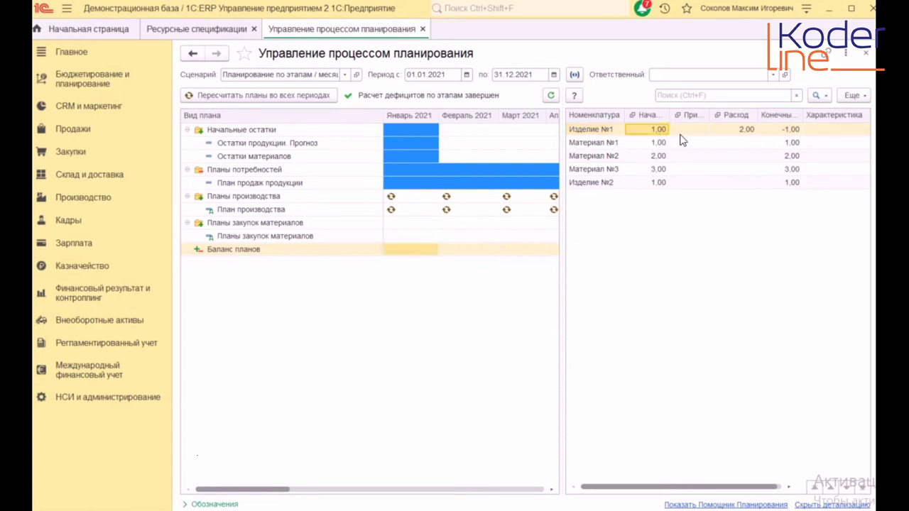
left_click(737, 132)
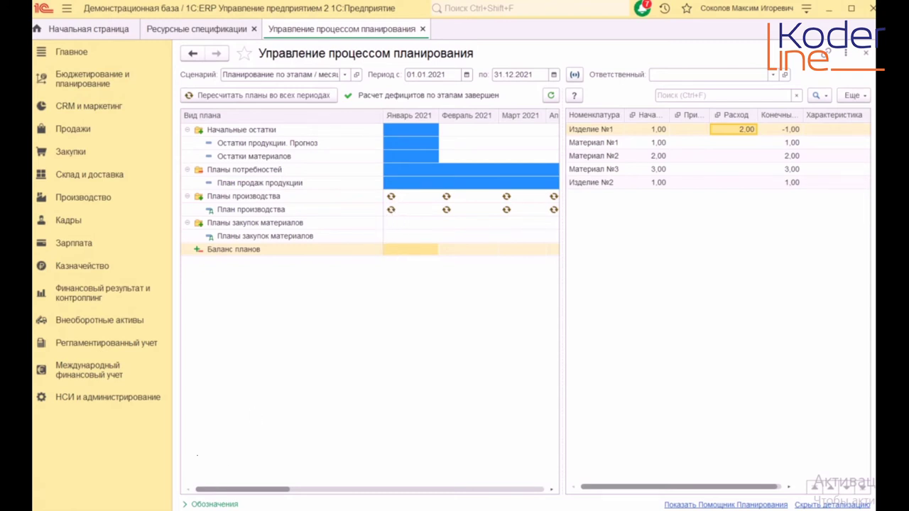
left_click(186, 504)
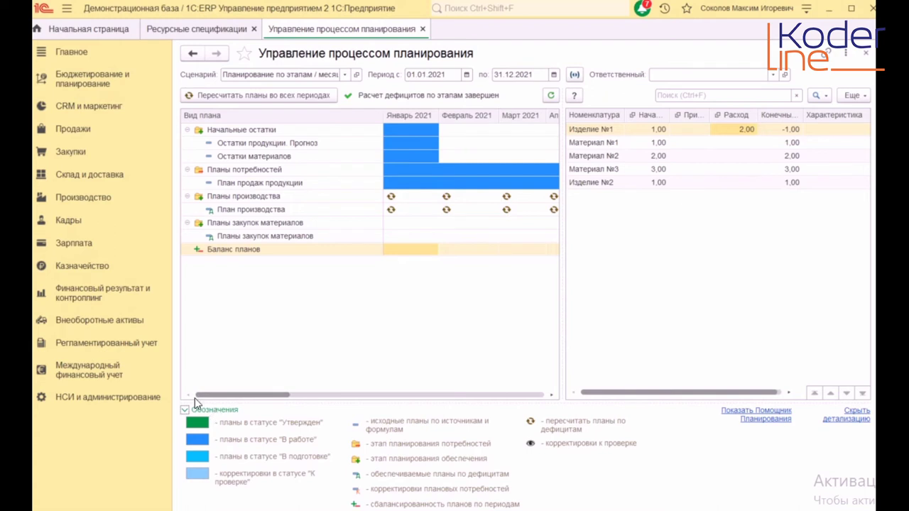
Recalculate the January 2021 План производства from the deficits.
left_click(392, 211)
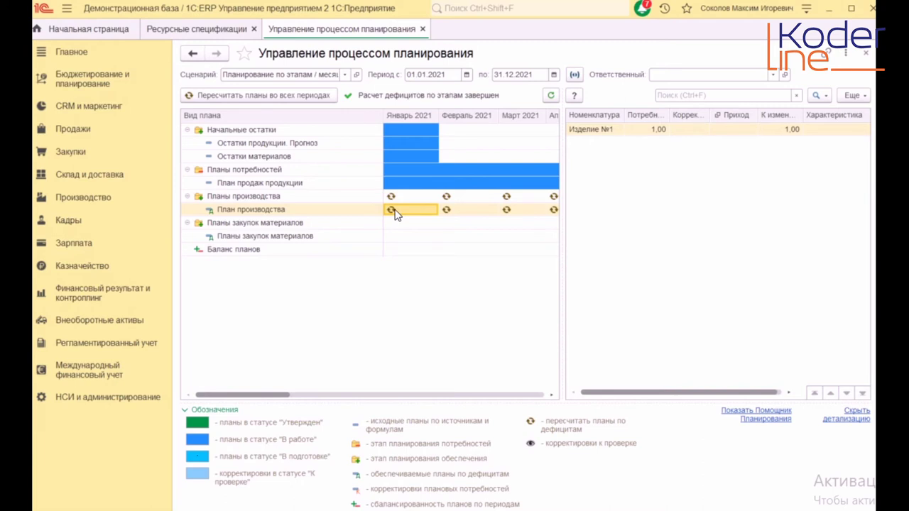
double_click(398, 211)
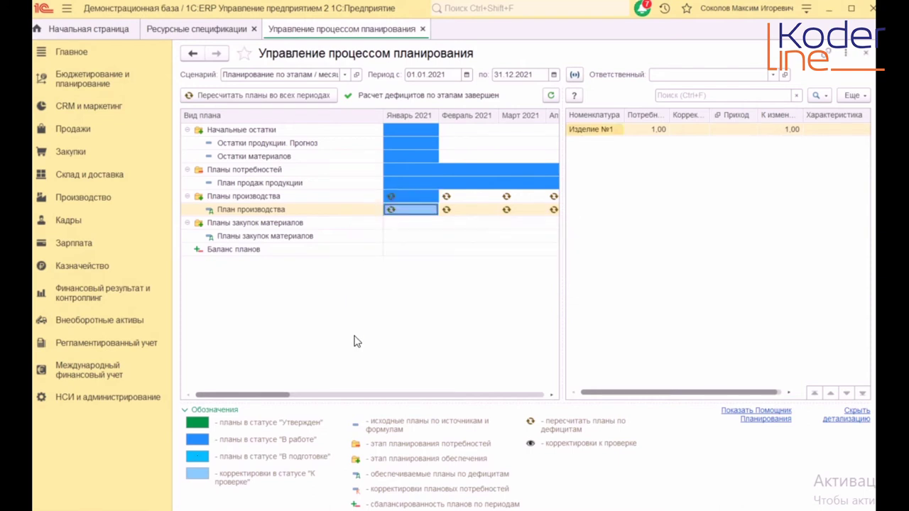
left_click(403, 211)
Compare the January 2021 Баланс планов with the product balance forecast and sales plan, widening the Приход column to read it.
left_click(409, 252)
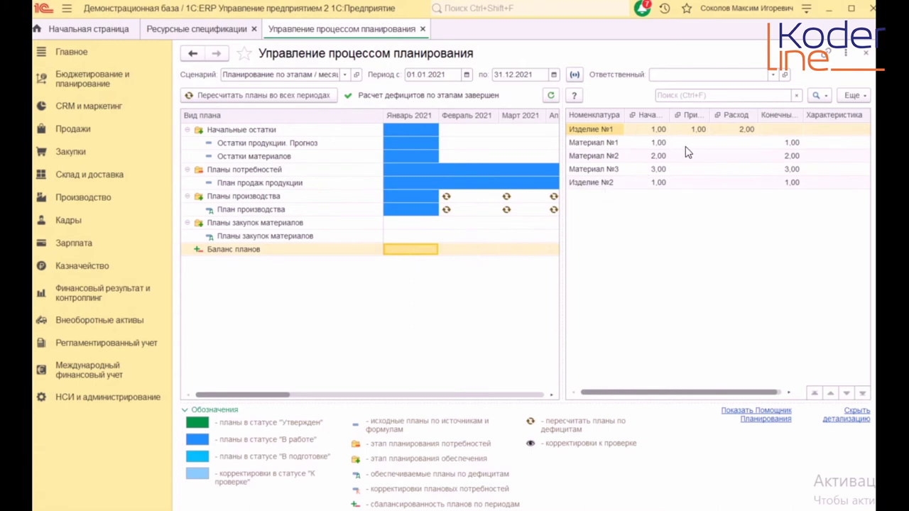
left_click(709, 114)
left_click_drag(709, 114, 718, 114)
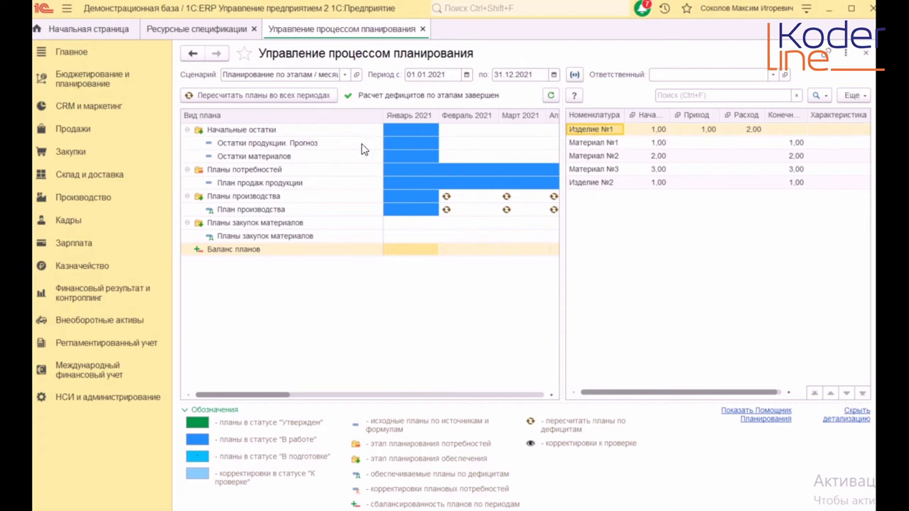
left_click(398, 142)
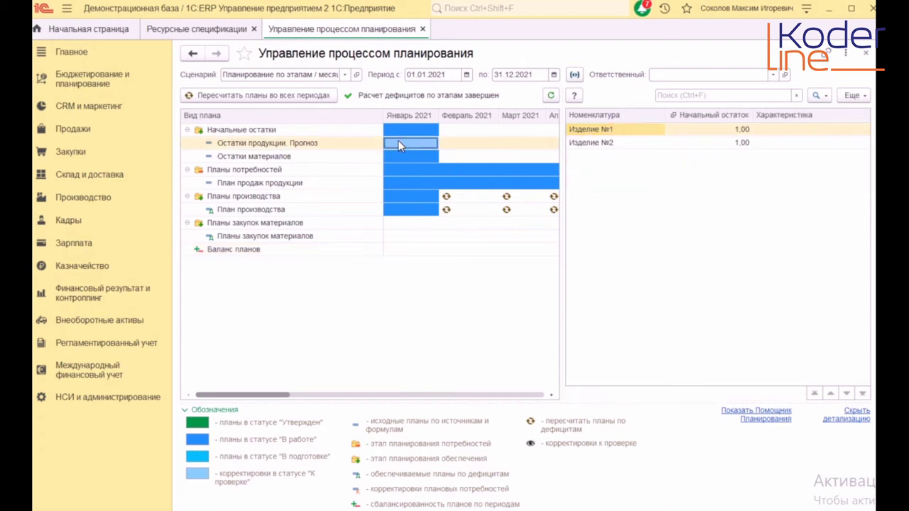
left_click(402, 181)
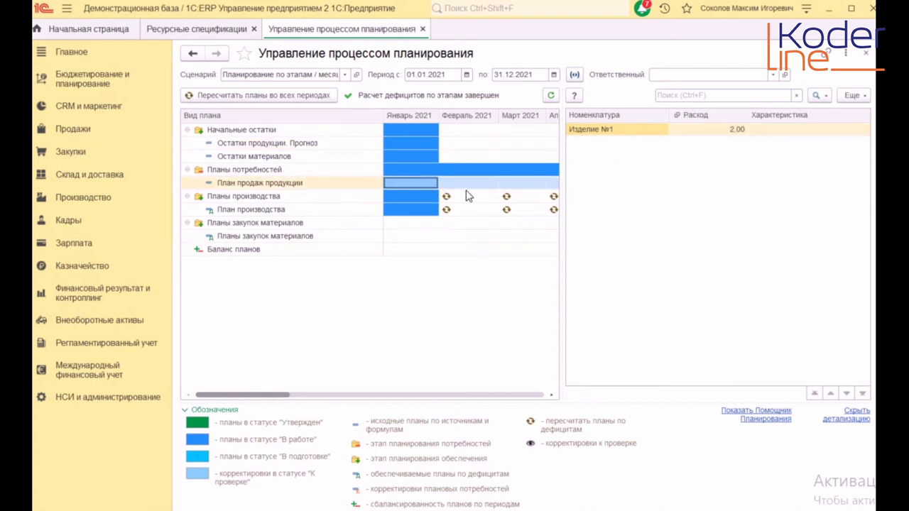
left_click(409, 251)
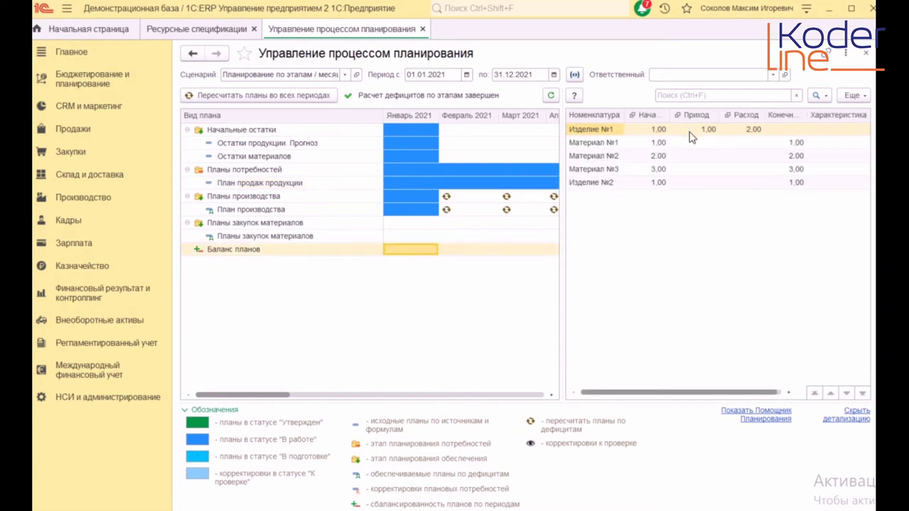
Open the January 2021 production plan document to review its product row, post and close it, and widen the planning table.
left_click(420, 214)
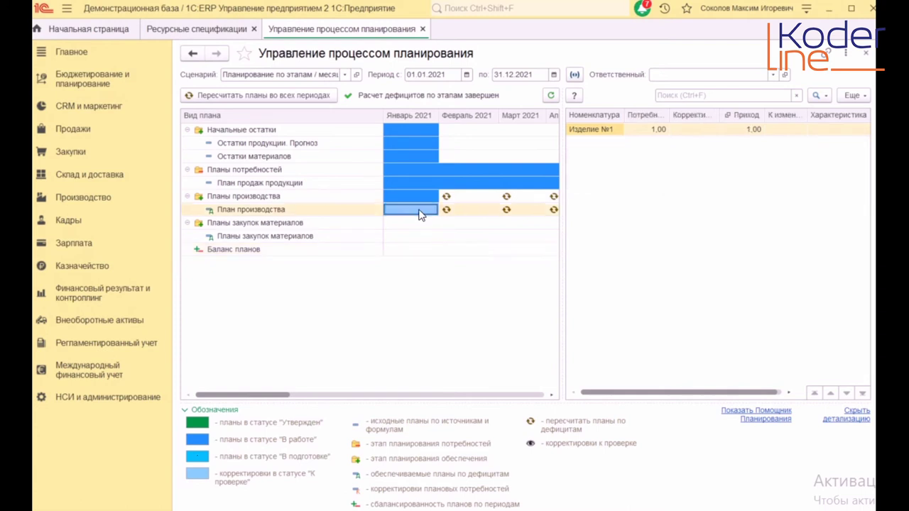
double_click(420, 214)
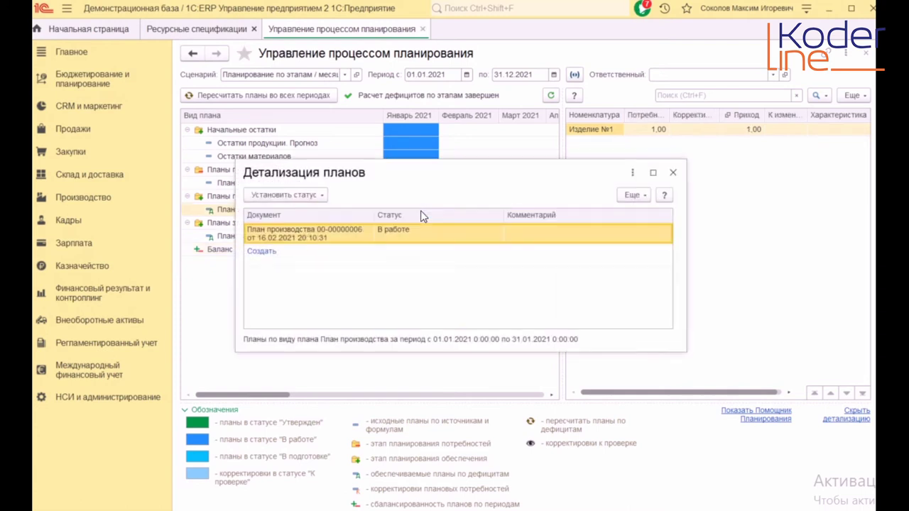
left_click(334, 230)
double_click(334, 237)
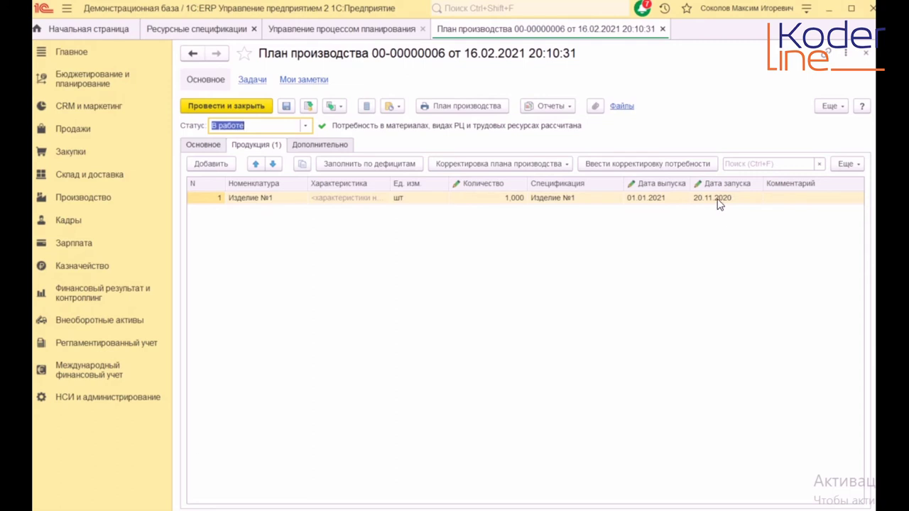
left_click(261, 107)
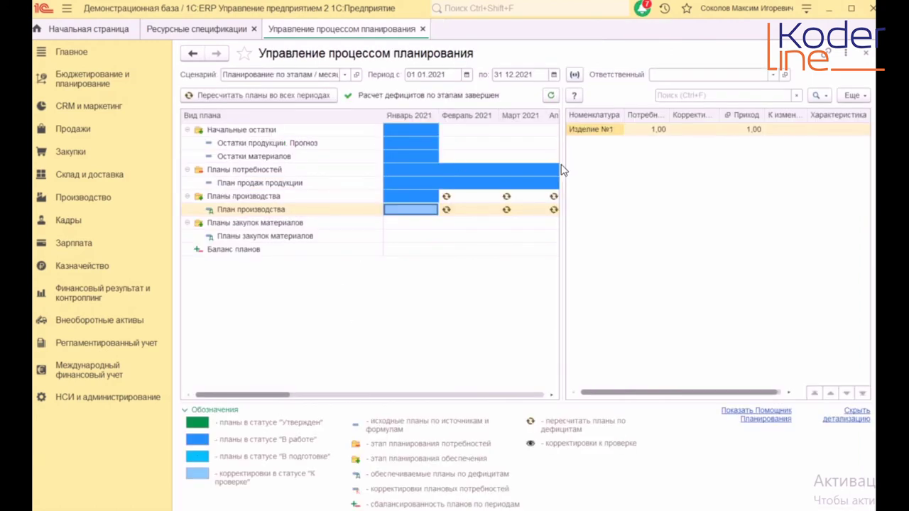
left_click_drag(563, 166, 591, 167)
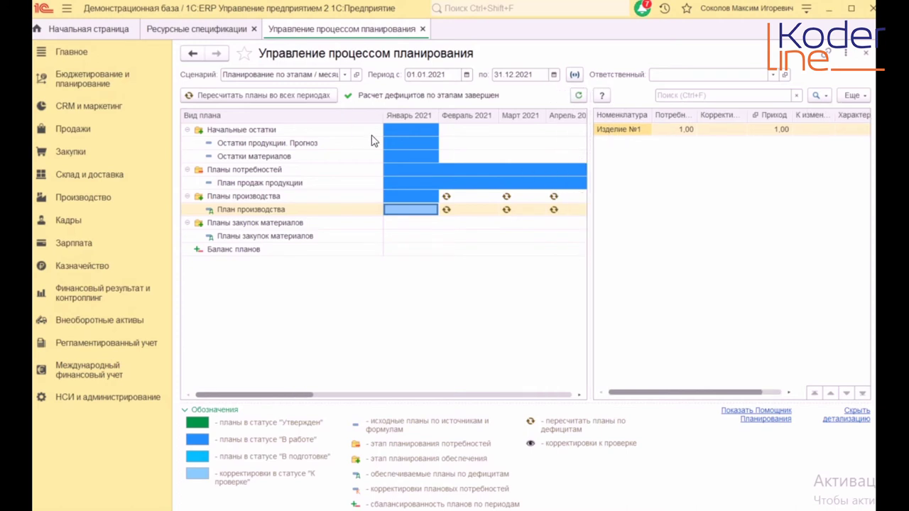
Set the start of the planning period to 01.11.2020.
left_click(467, 75)
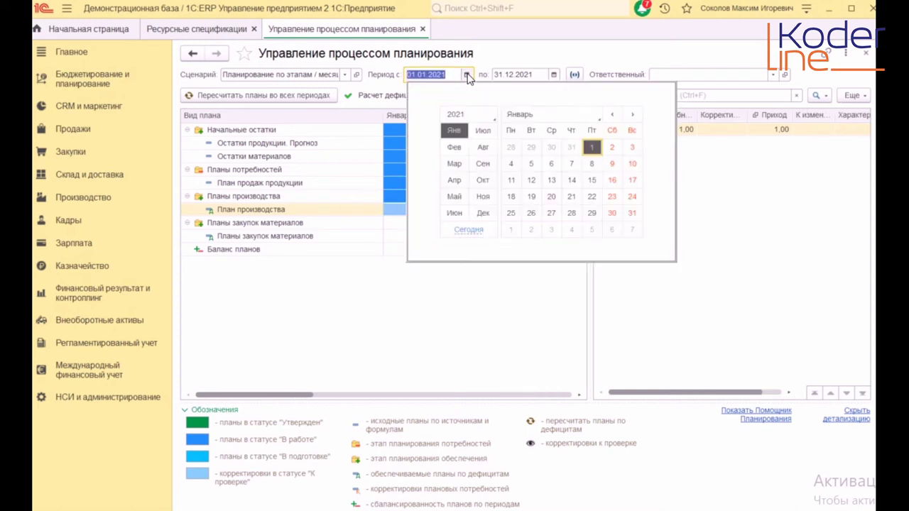
left_click(465, 115)
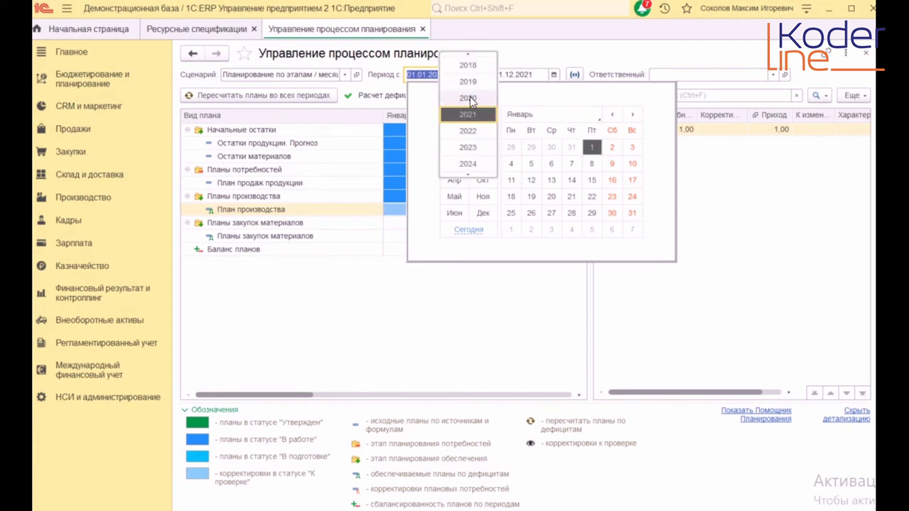
left_click(469, 99)
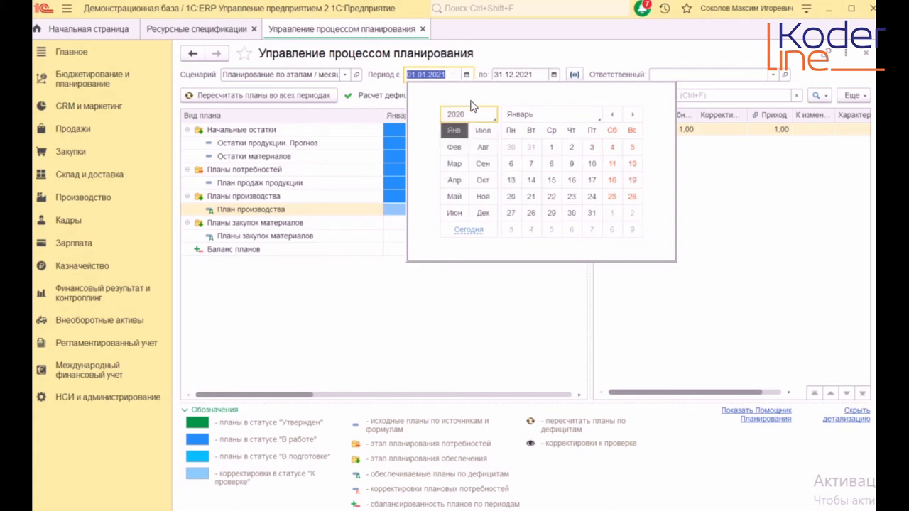
left_click(483, 196)
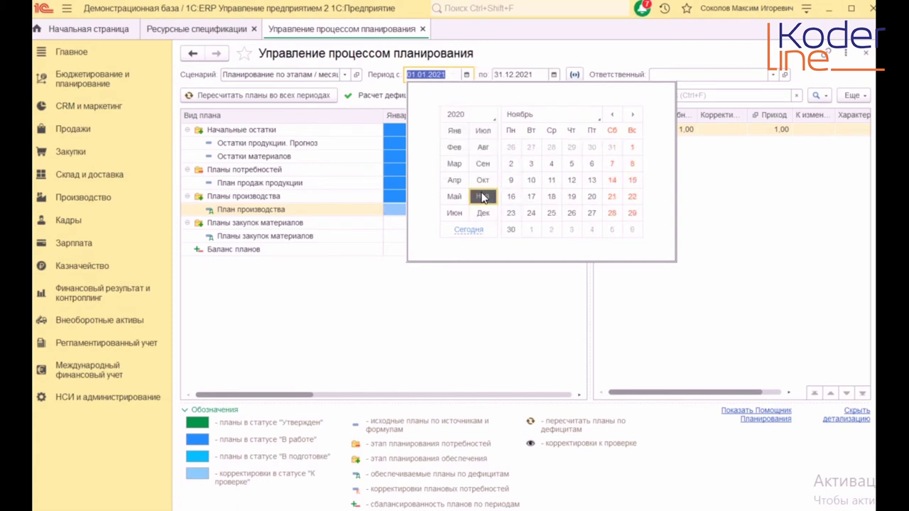
left_click(633, 148)
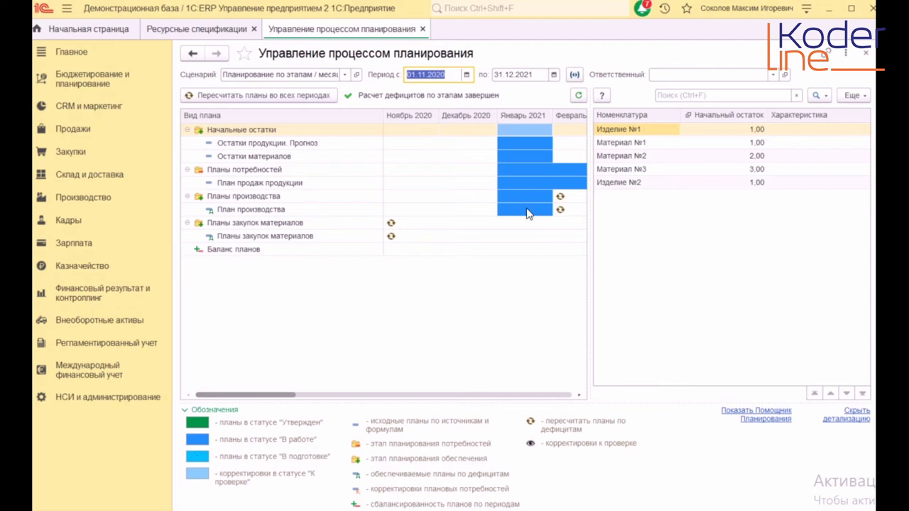
Compare the January 2021 Баланс планов with the November 2020 material purchasing needs and balance.
left_click(526, 250)
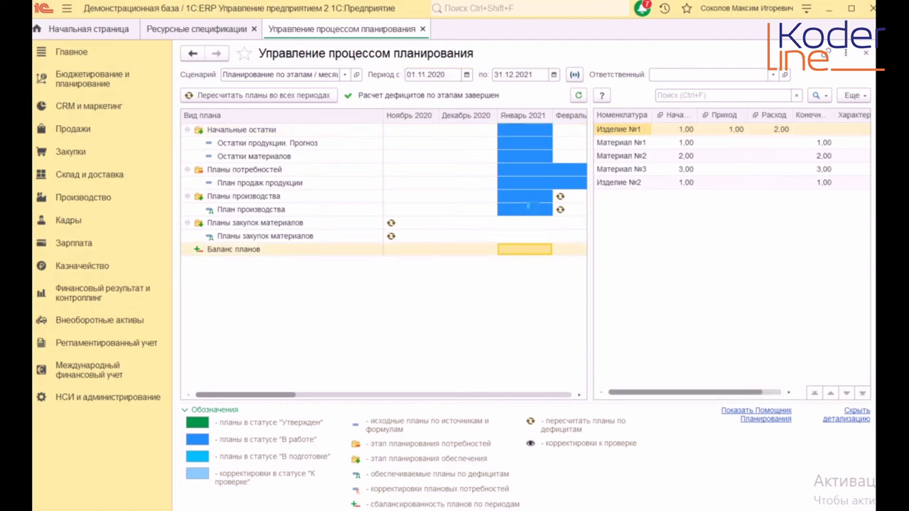
left_click(392, 238)
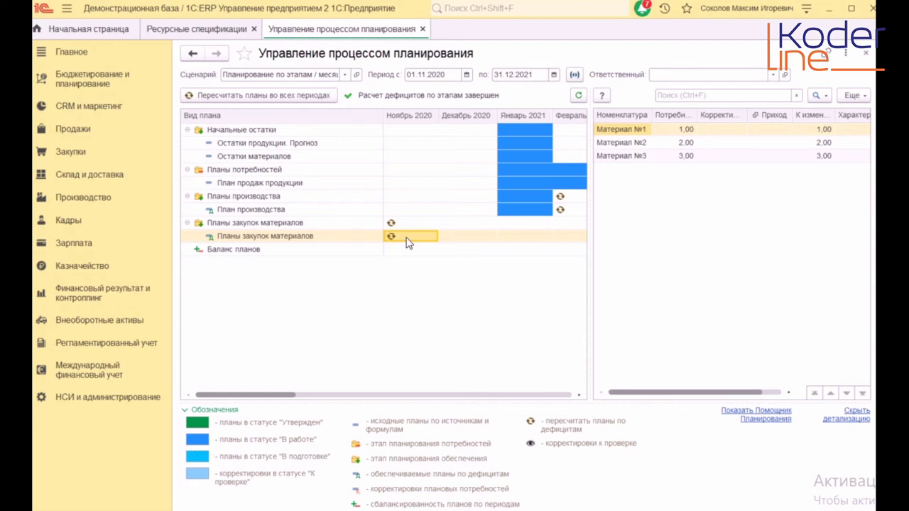
left_click(392, 254)
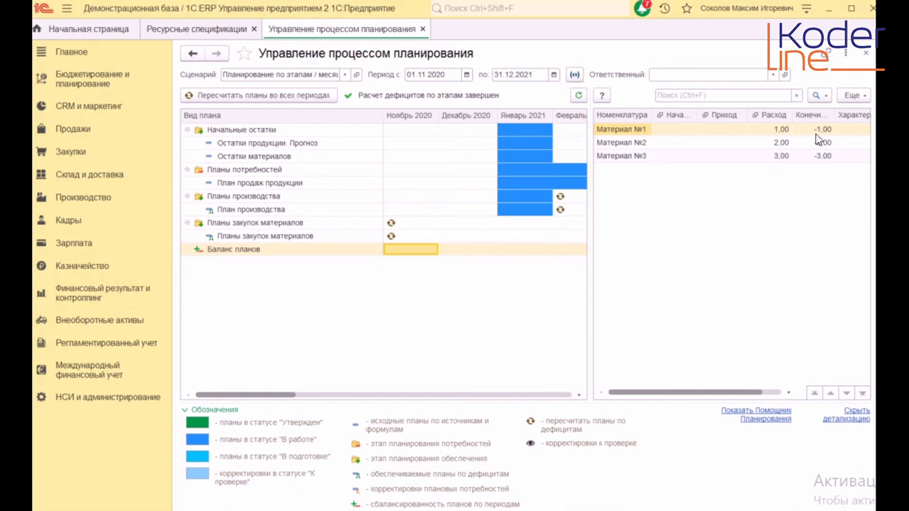
Open the January 2021 Остатки материалов plan document and set its planned balance date to 01.11.2020.
left_click(511, 154)
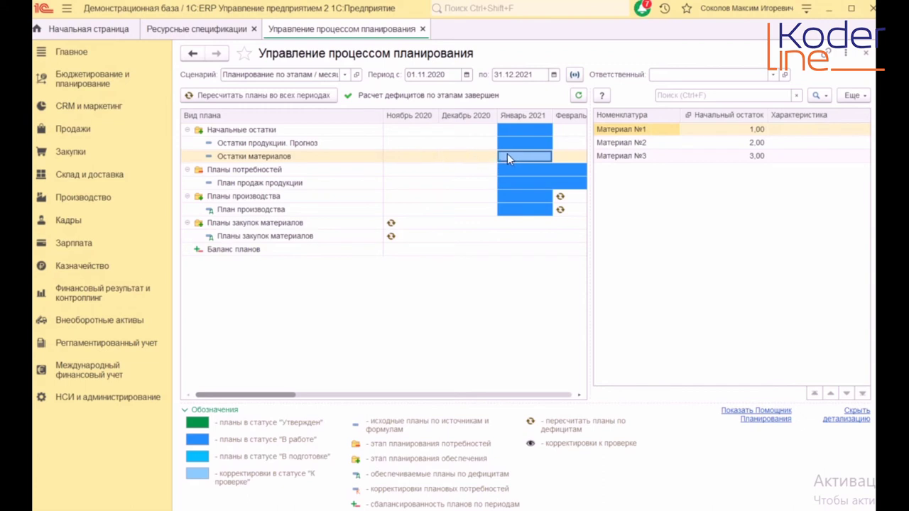
double_click(510, 157)
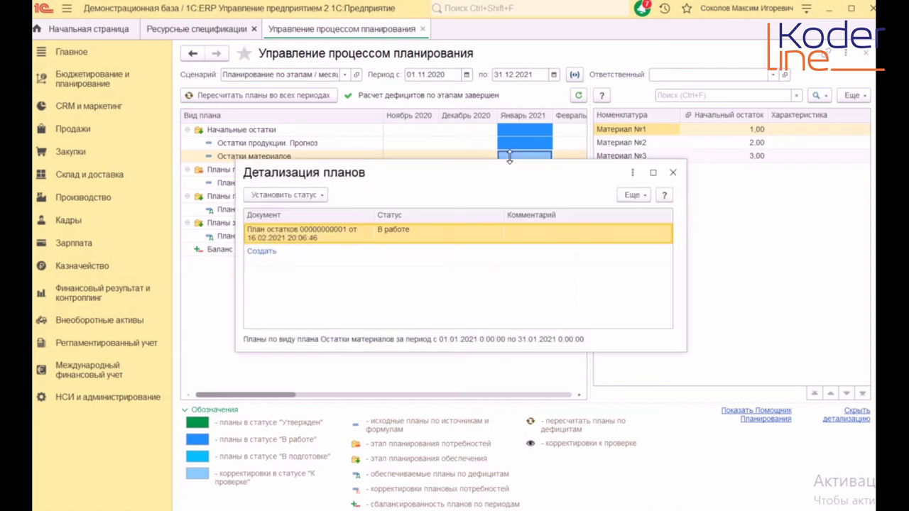
double_click(315, 236)
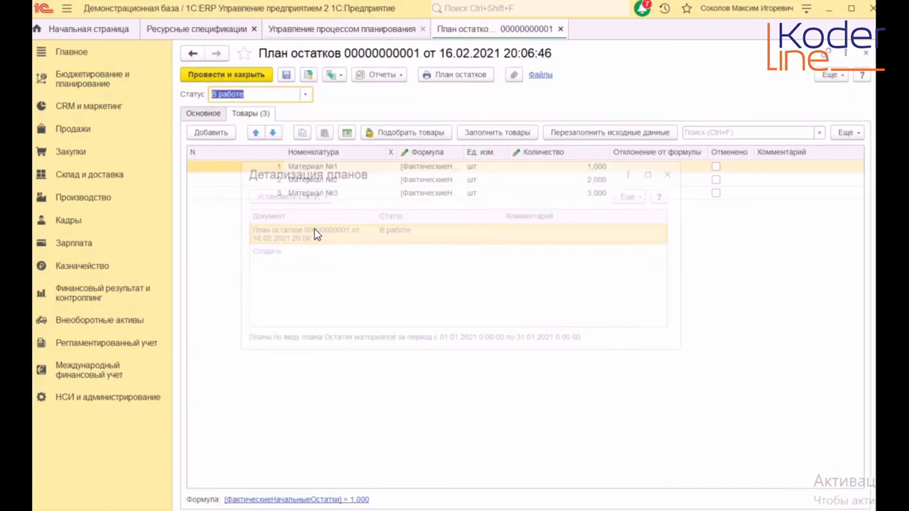
left_click(204, 114)
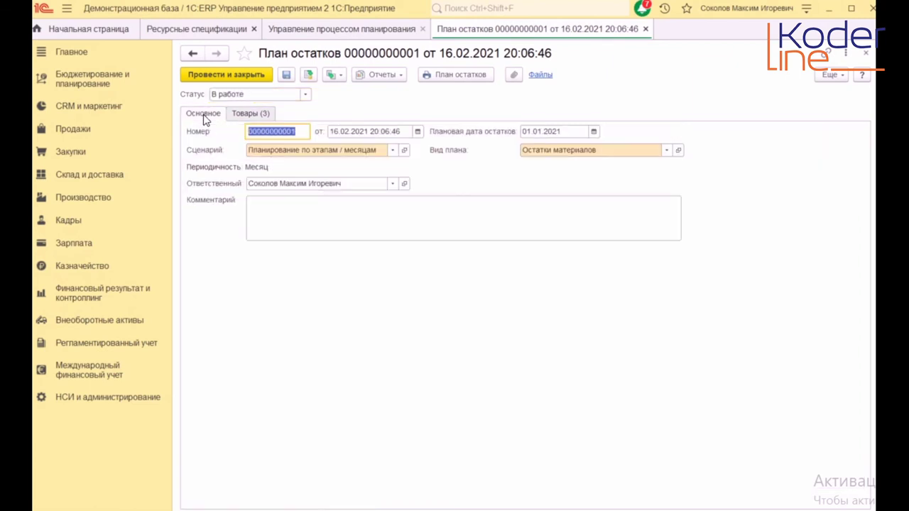
left_click(594, 132)
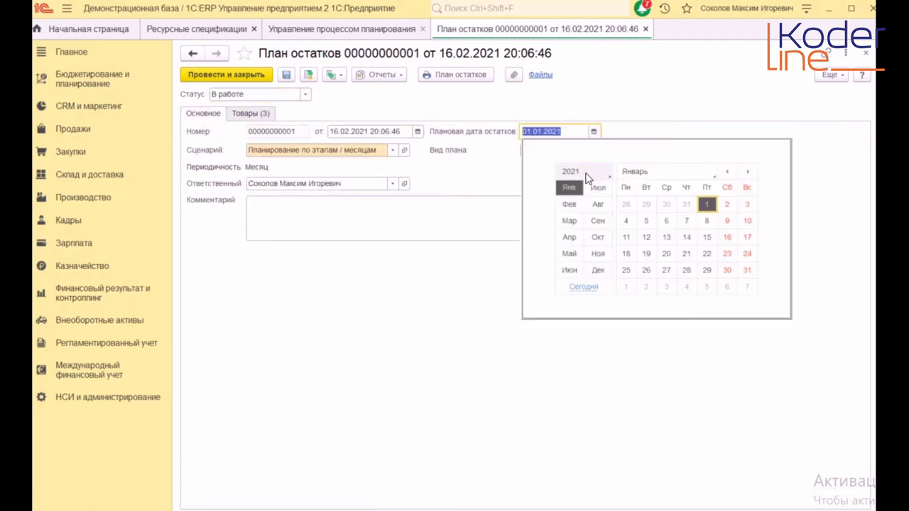
left_click(587, 174)
left_click(591, 153)
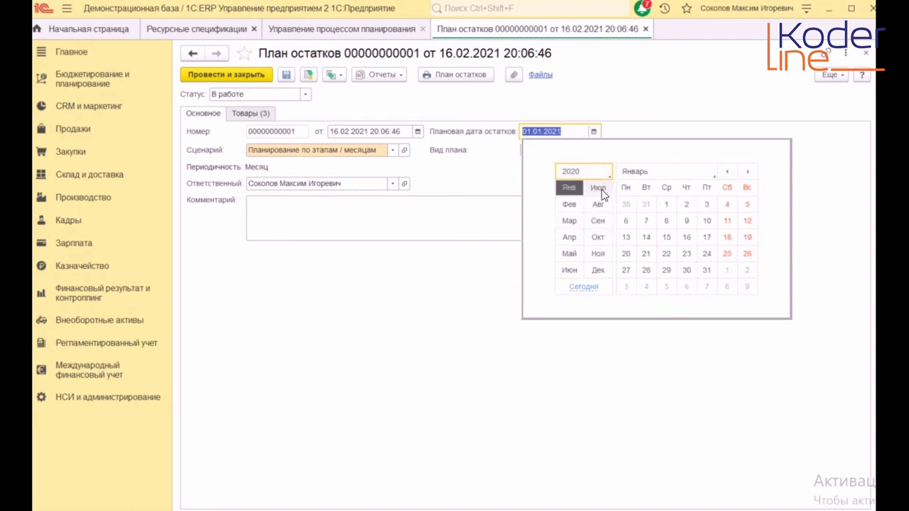
left_click(598, 253)
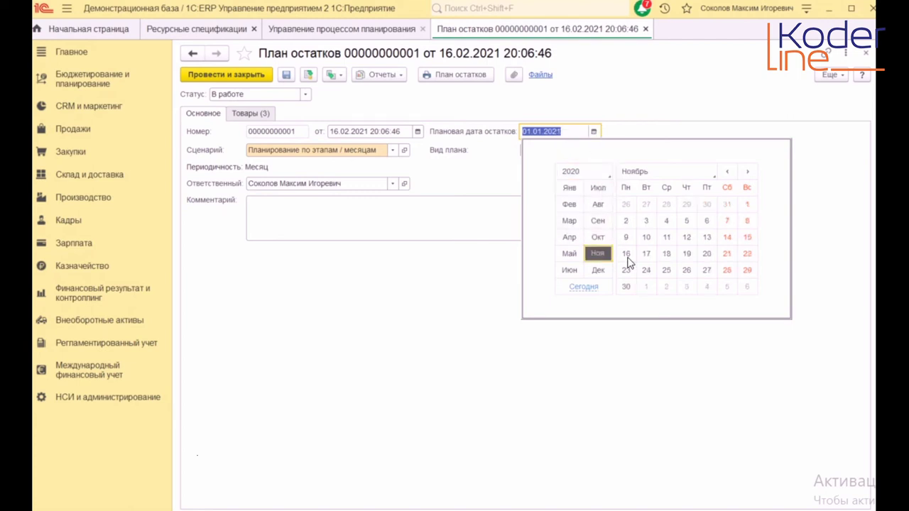
left_click(747, 204)
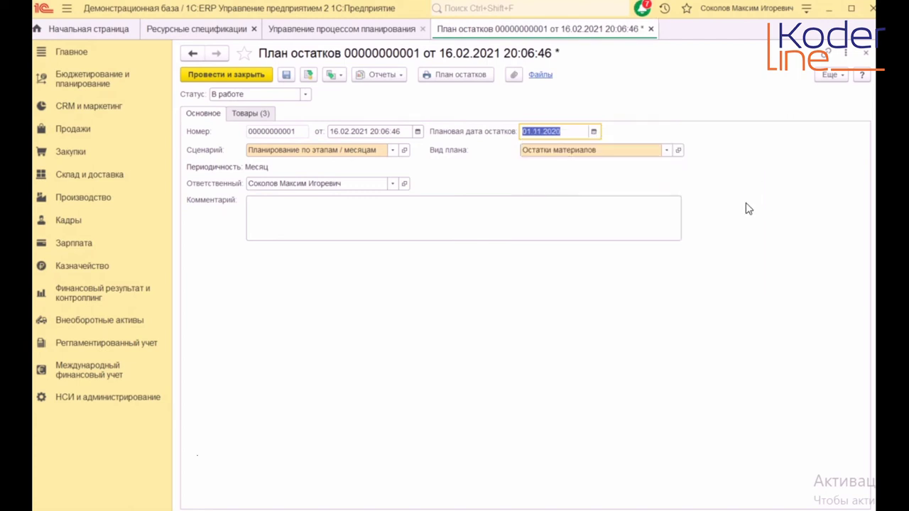
Refill the goods table of the material balance plan using its automatic plan filling and transfer the selected goods into the document.
left_click(268, 116)
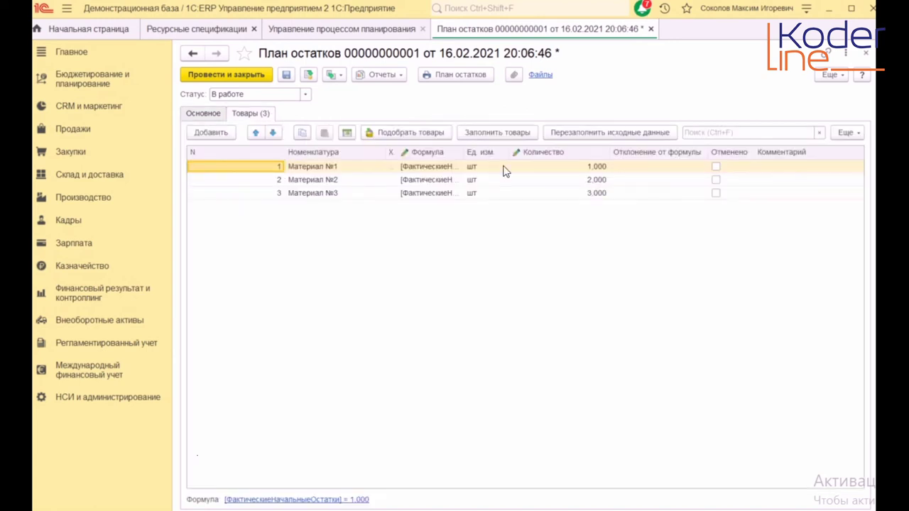
left_click(513, 132)
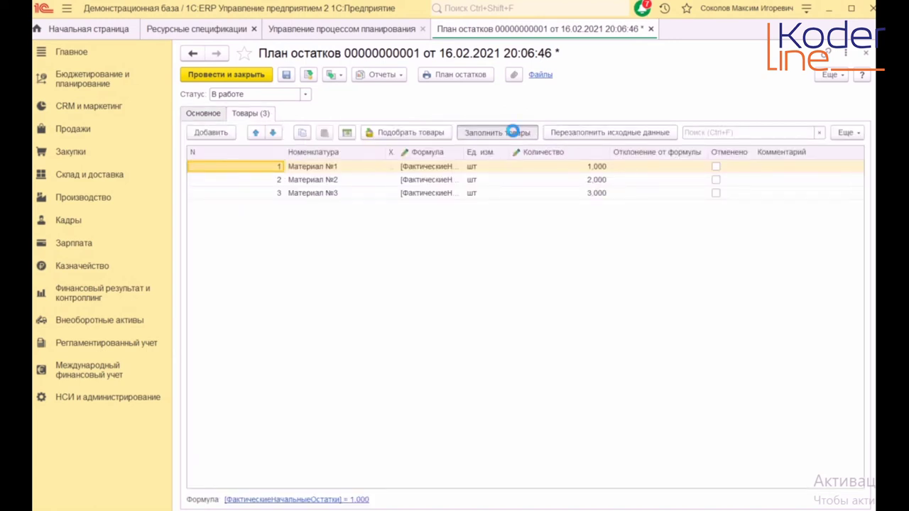
left_click(285, 174)
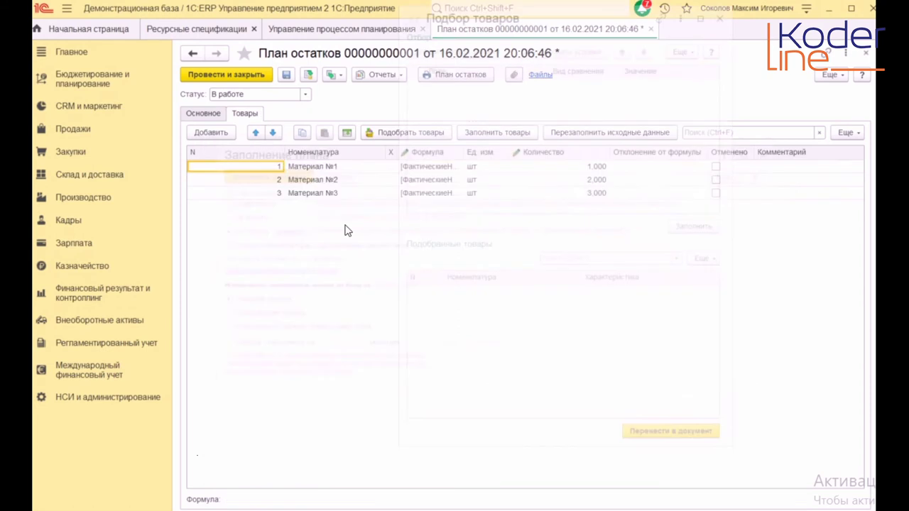
left_click(651, 435)
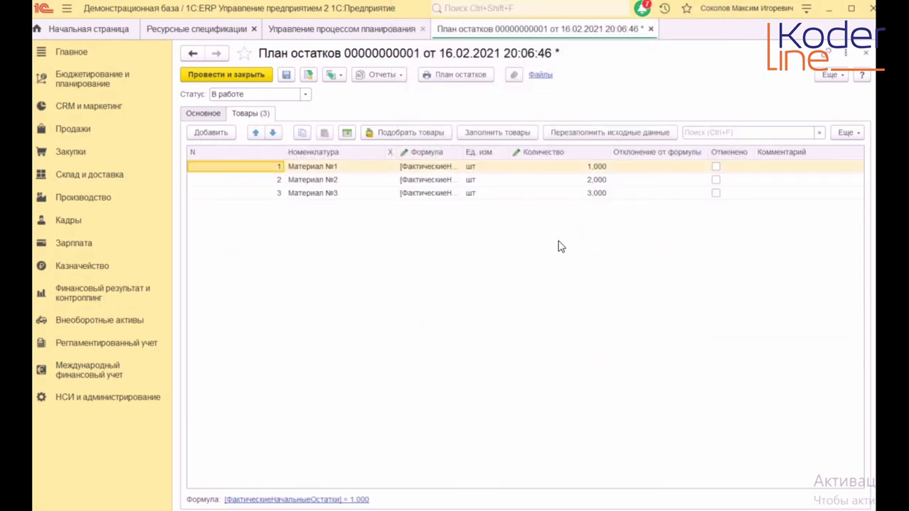
Check the main data of the material balance plan, post and close it, and refresh the planning table.
left_click(208, 116)
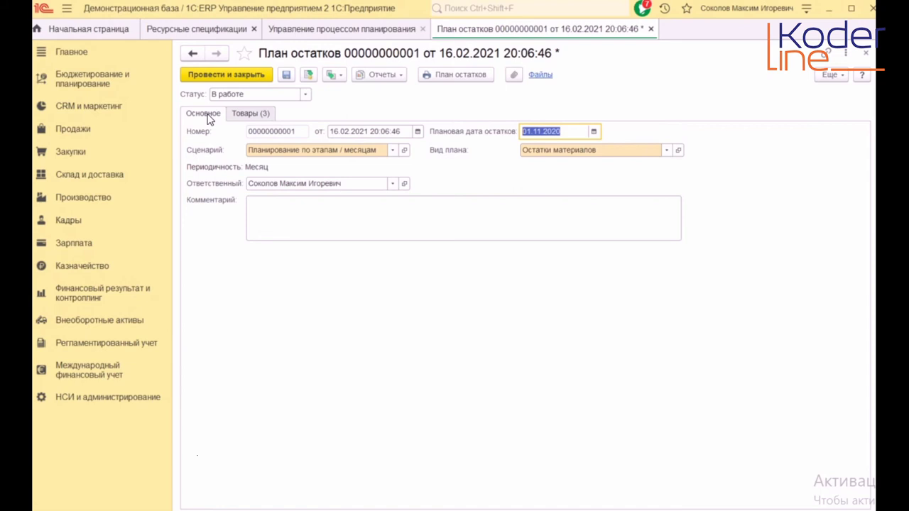
left_click(237, 75)
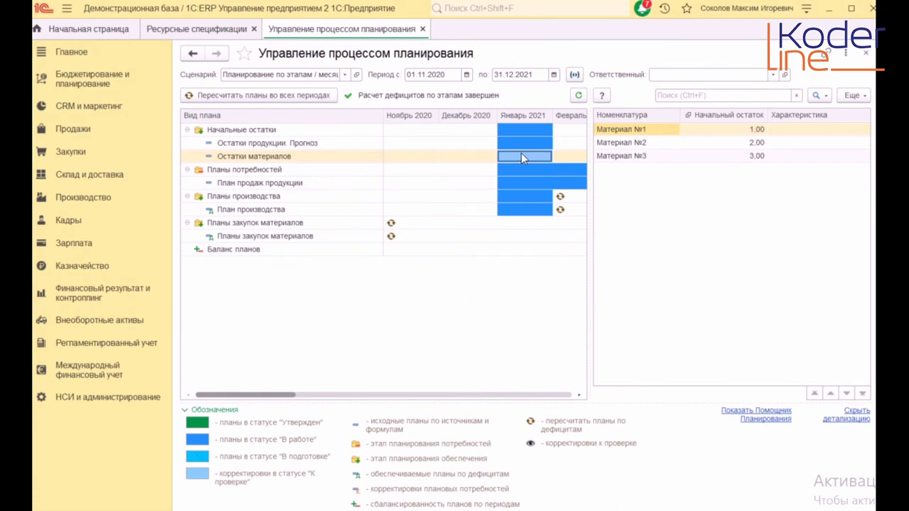
left_click(579, 96)
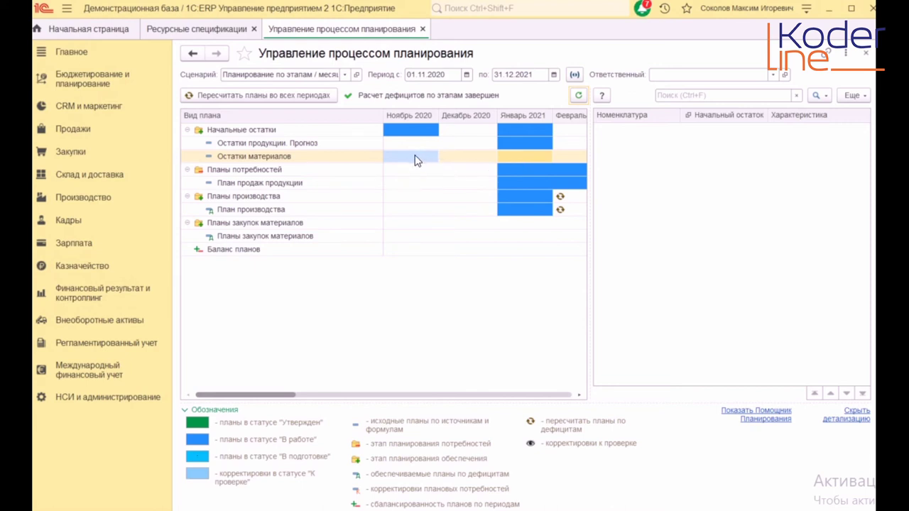
Examine the November 2020 material purchasing plan and the November 2020 and January 2021 plan balances, widening the planning table slightly.
left_click(411, 237)
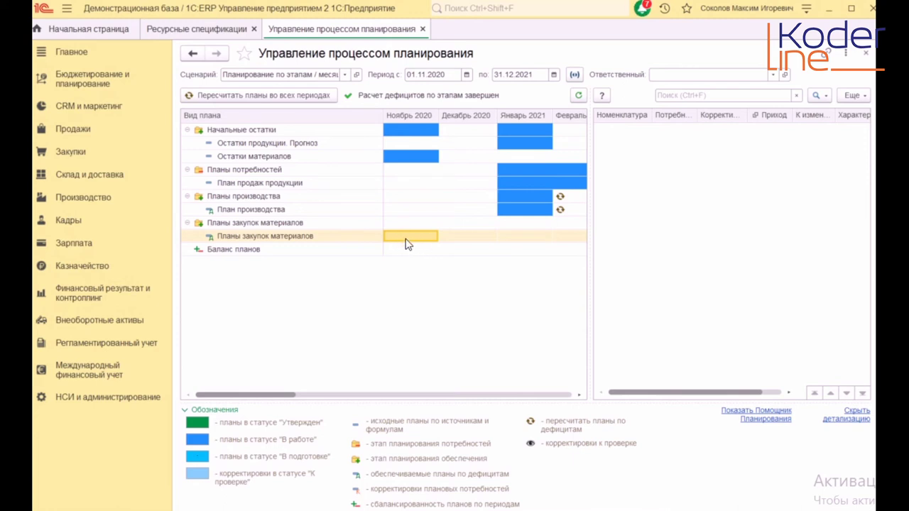
left_click_drag(588, 256, 605, 256)
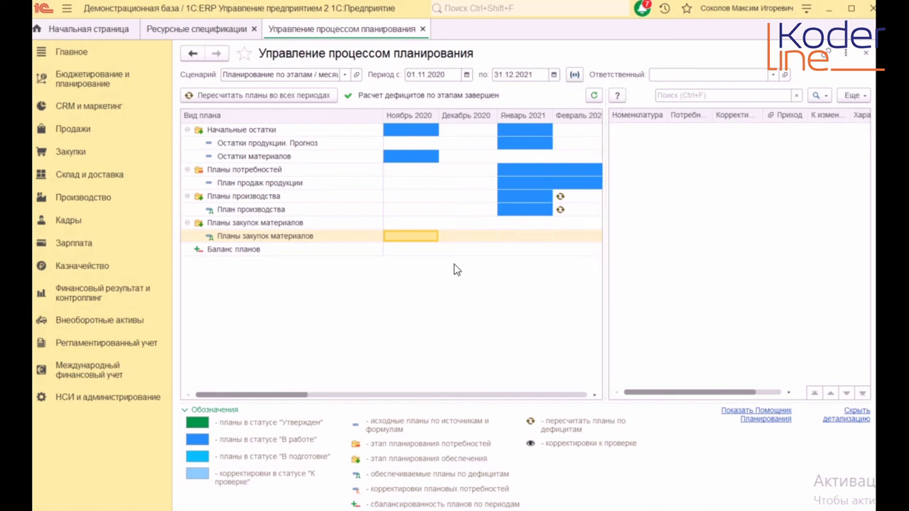
left_click(418, 250)
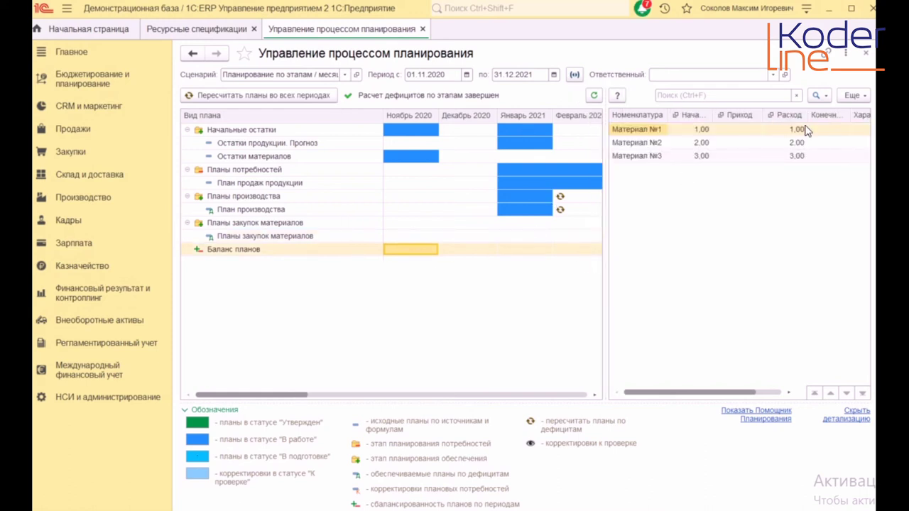
left_click(527, 253)
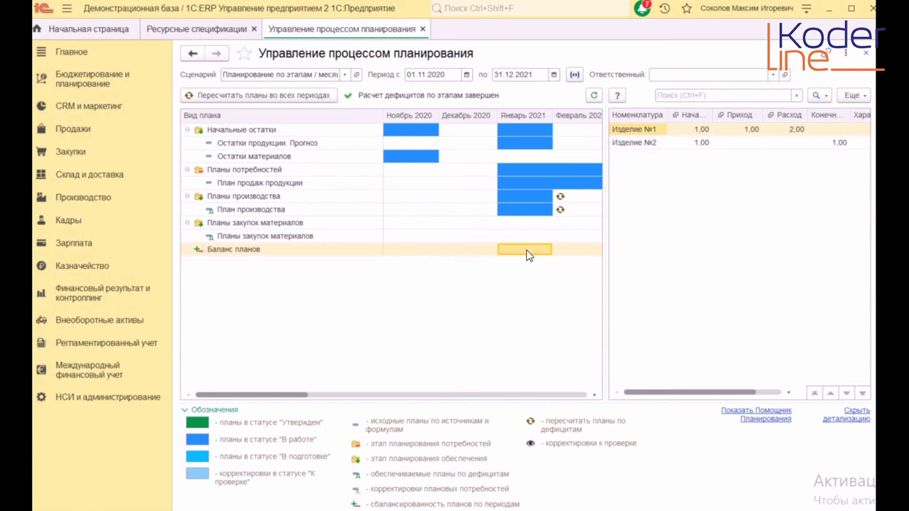
Recalculate the February 2021 План производства from the deficits, then open its document to check the release and launch dates and close it.
left_click(562, 213)
left_click(564, 213)
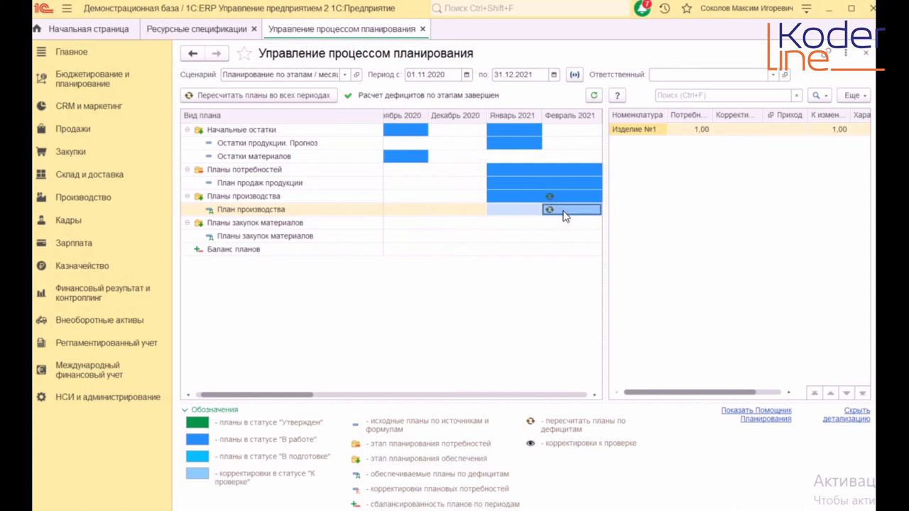
left_click(574, 218)
double_click(576, 217)
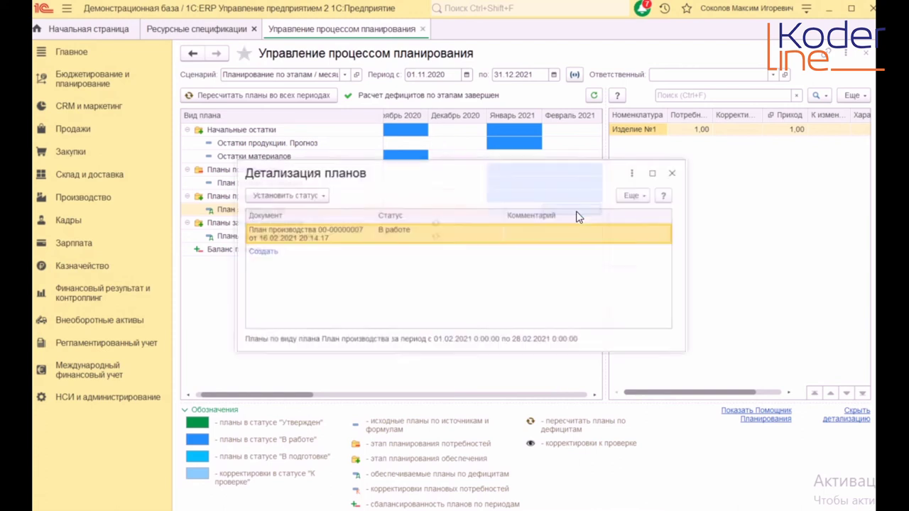
double_click(315, 232)
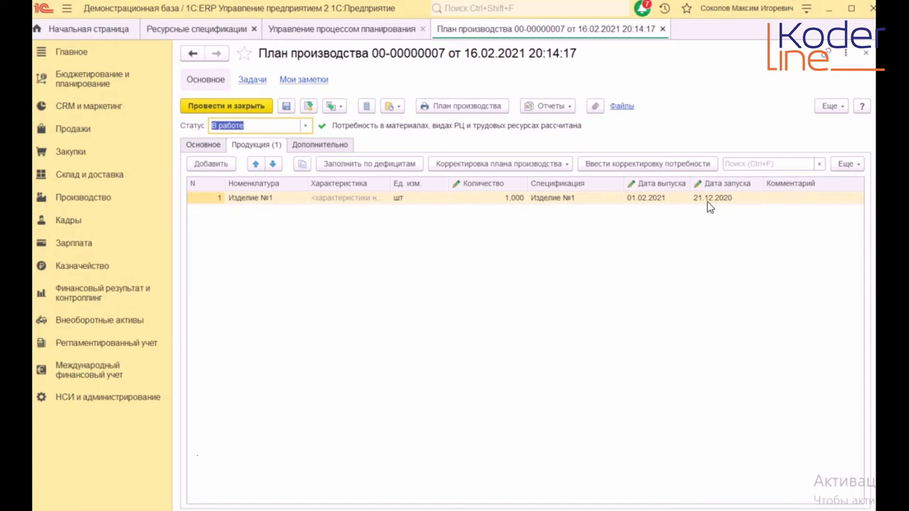
left_click(866, 53)
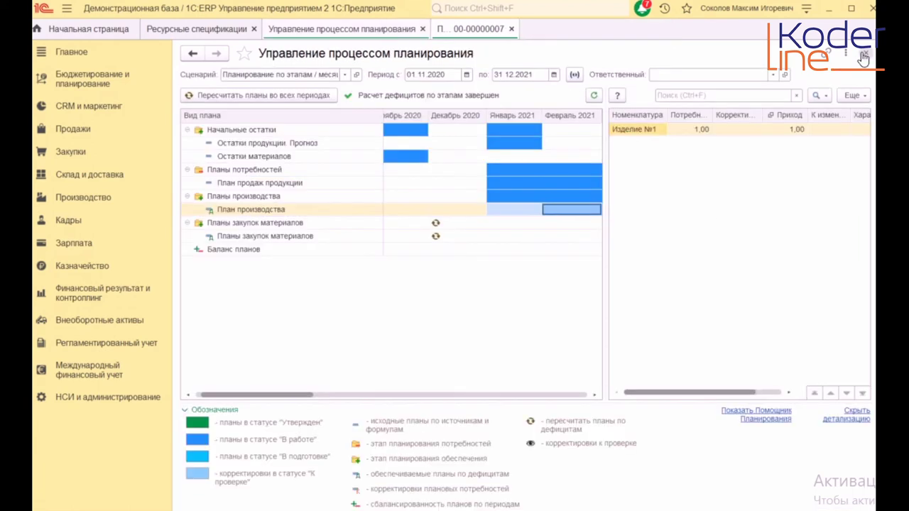
Recalculate the December 2020 material purchasing plan from the deficits and narrow the Вид плана column to compare it with February 2021 production.
left_click(437, 237)
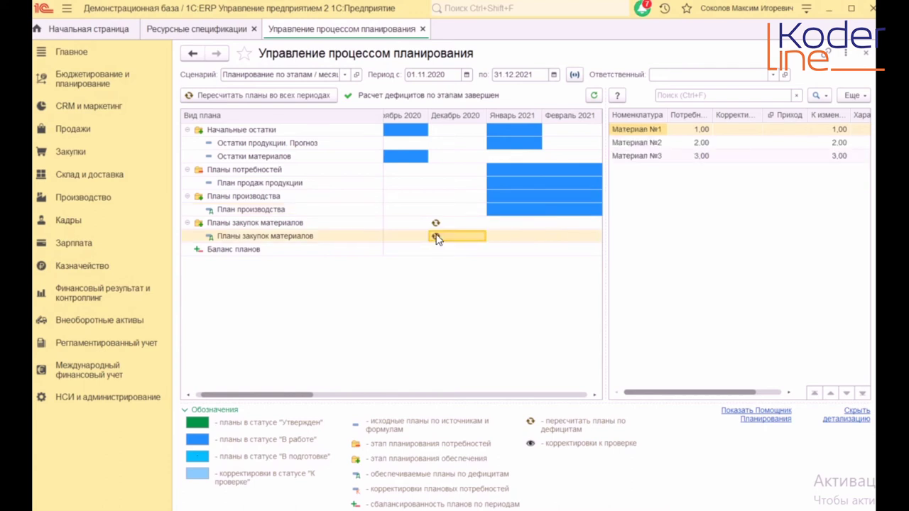
left_click(436, 237)
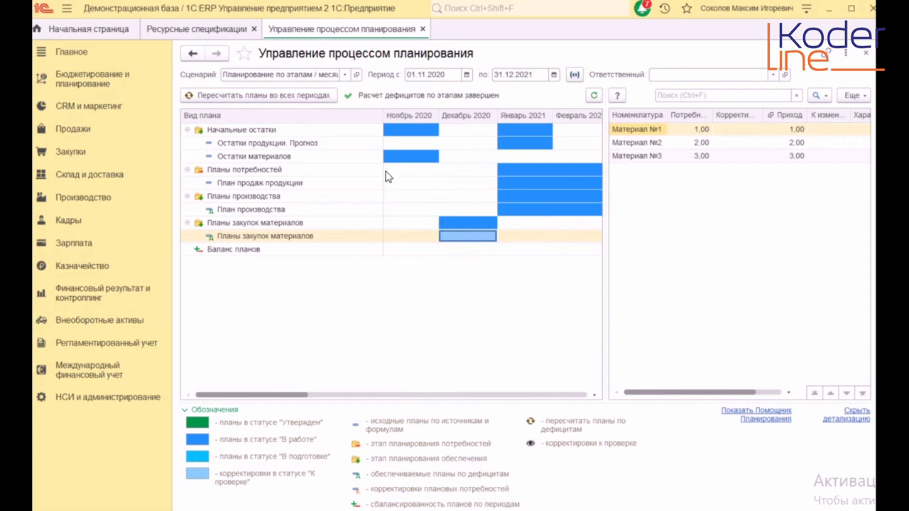
left_click_drag(384, 117, 313, 123)
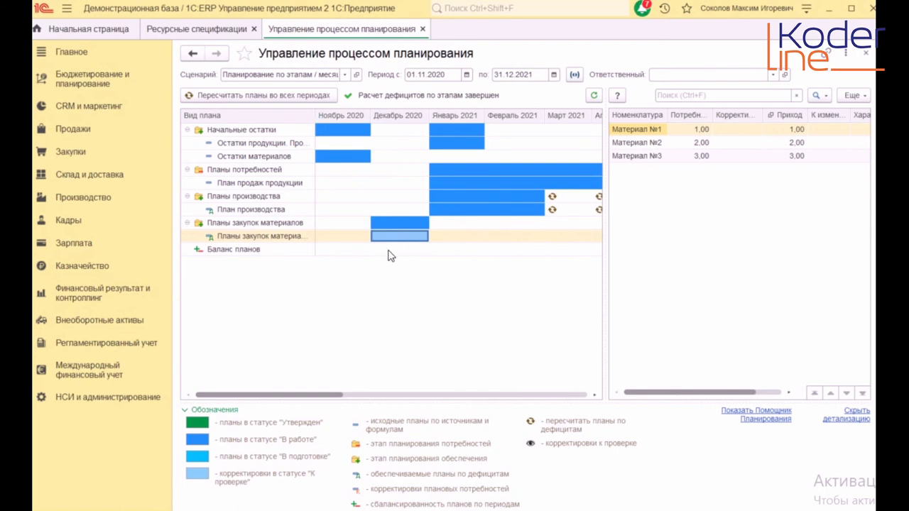
left_click(527, 211)
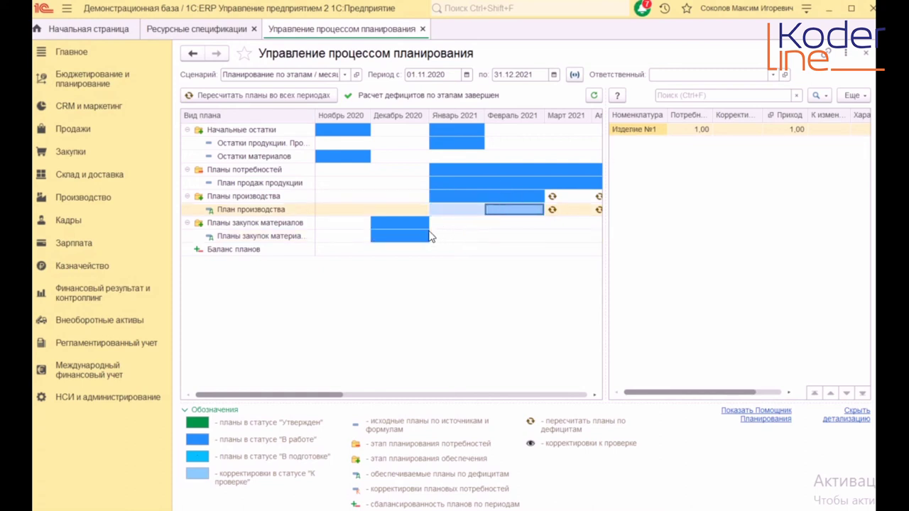
Check the December 2020 material purchases and the February 2021 plan balance, then recalculate the March 2021 План производства from the deficits.
left_click(388, 240)
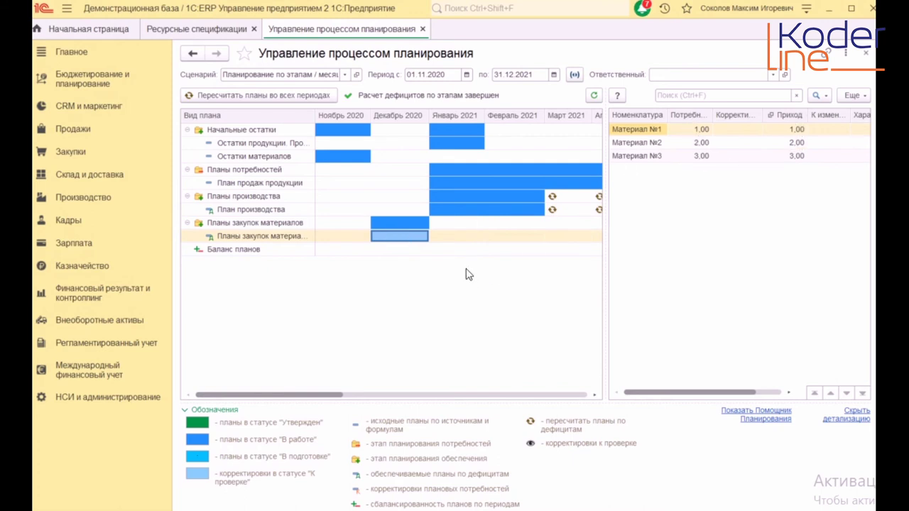
left_click(521, 250)
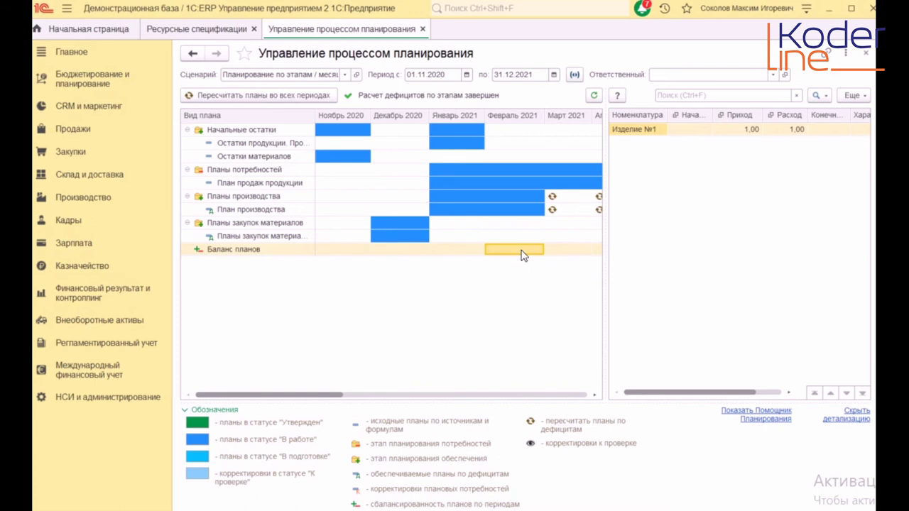
left_click(553, 209)
left_click(555, 211)
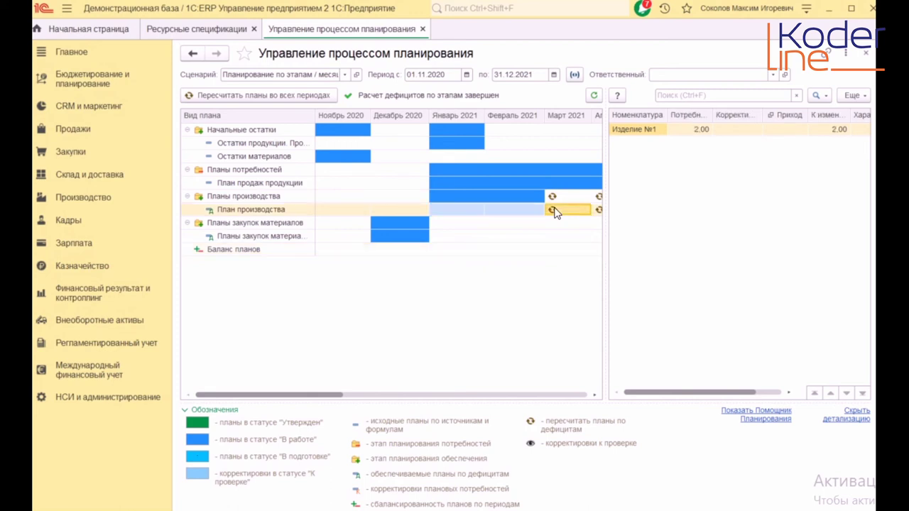
left_click(553, 210)
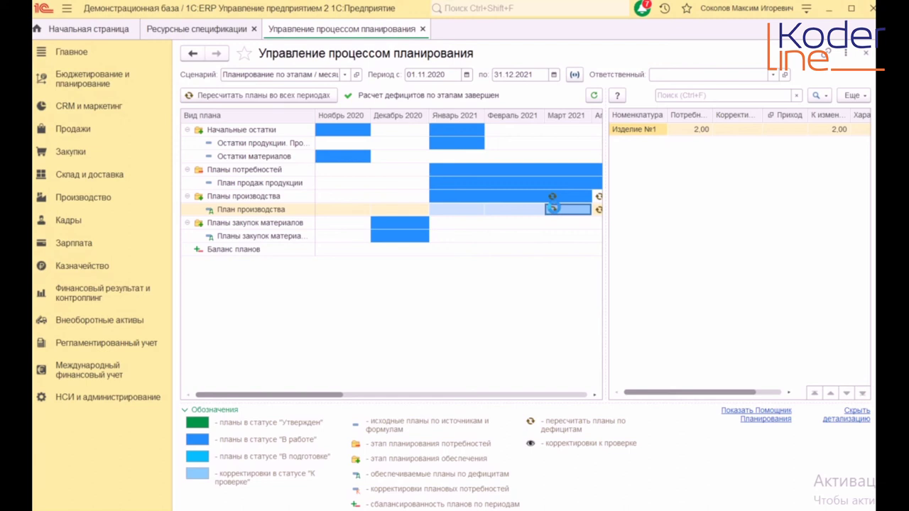
left_click(553, 209)
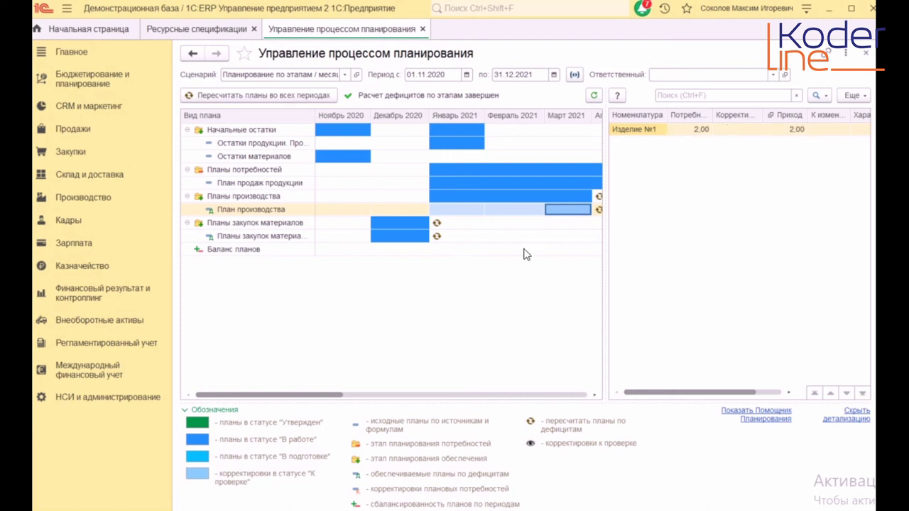
From the March 2021 production plan document, start a demand correction that reduces the need for Изделие №1 by 1 and transfers that quantity to the increase side.
double_click(574, 212)
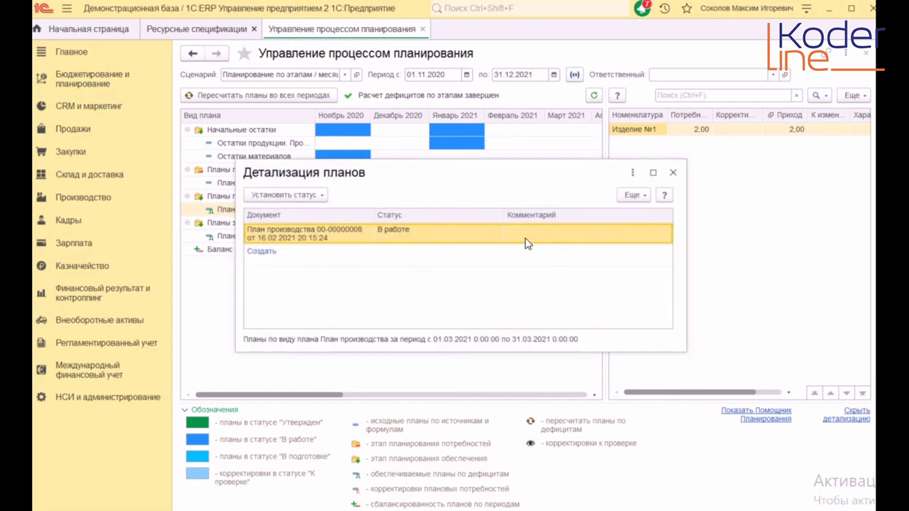
double_click(301, 232)
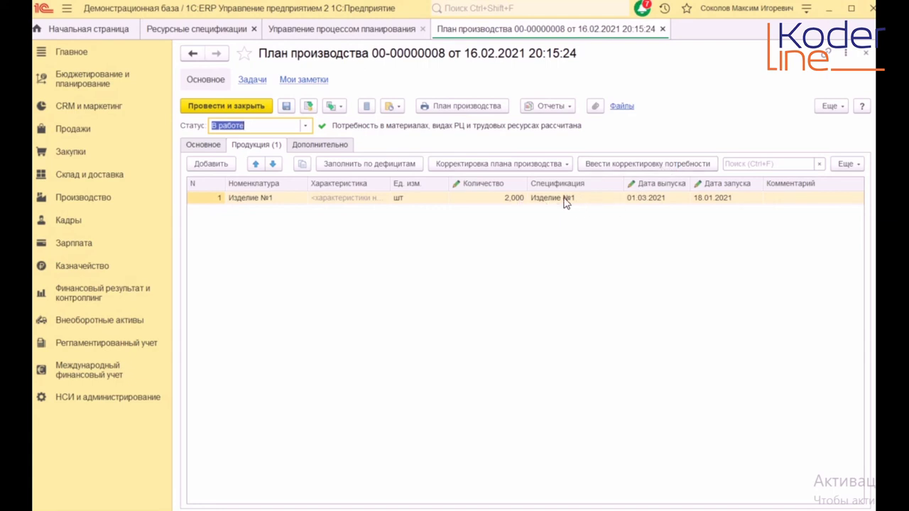
left_click(650, 164)
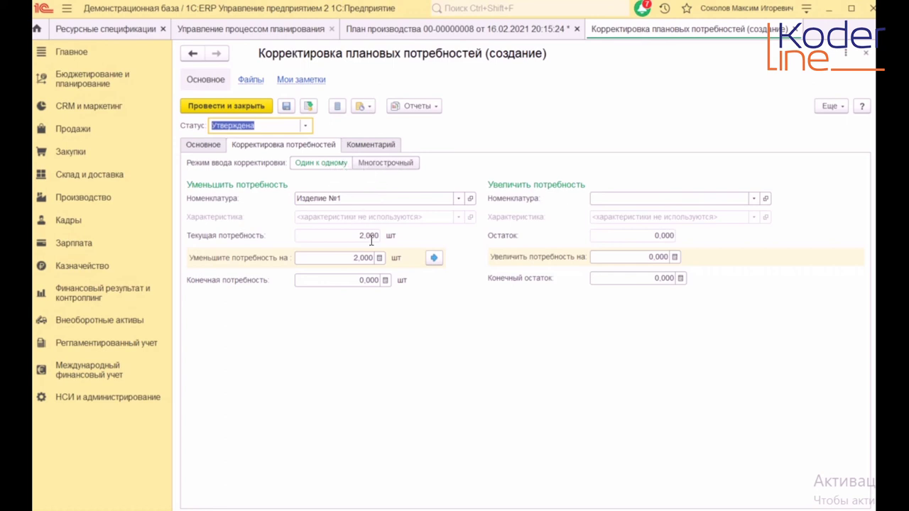
left_click(395, 260)
left_click(353, 258)
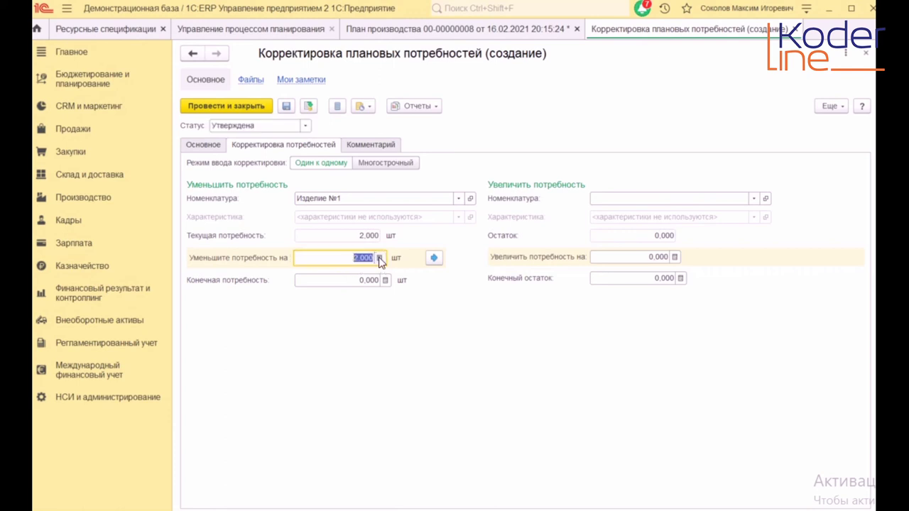
type("1")
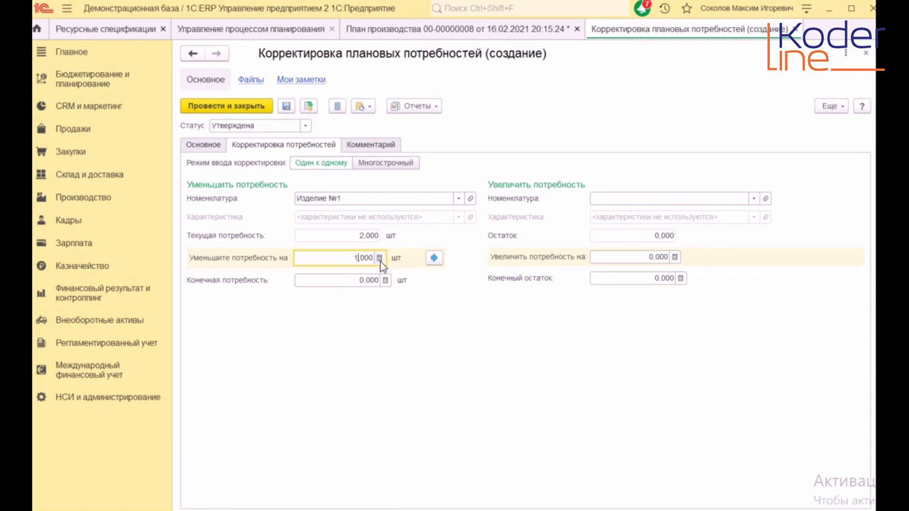
left_click(435, 259)
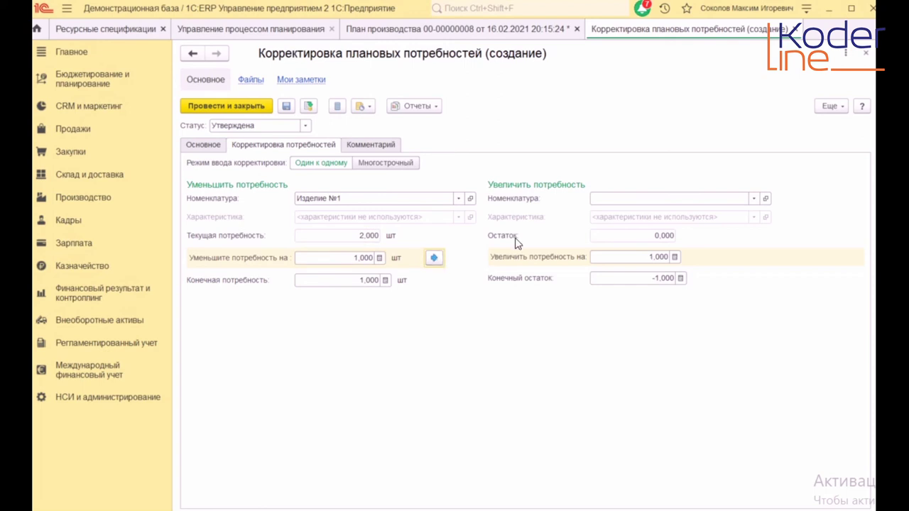
Choose Изделие №2 as the item whose need increases by 1, then post and close the demand correction.
left_click(754, 199)
left_click(651, 214)
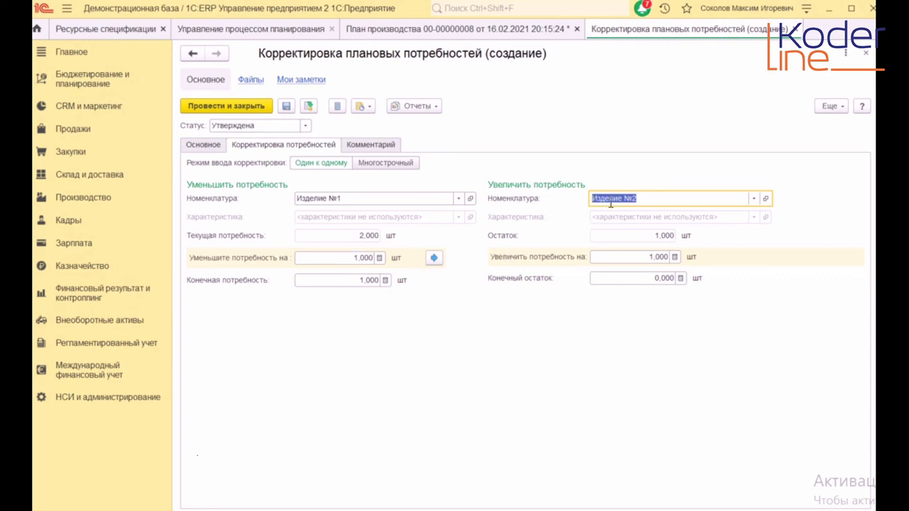
left_click(627, 258)
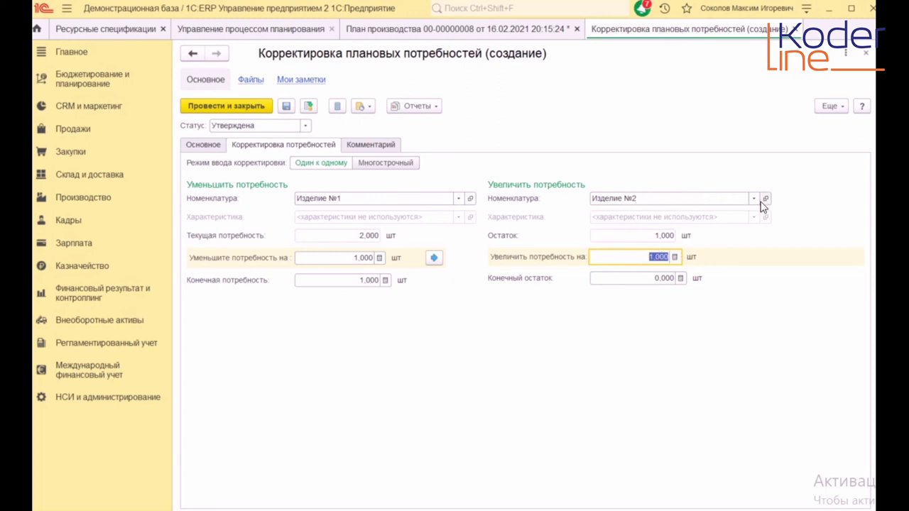
left_click(262, 108)
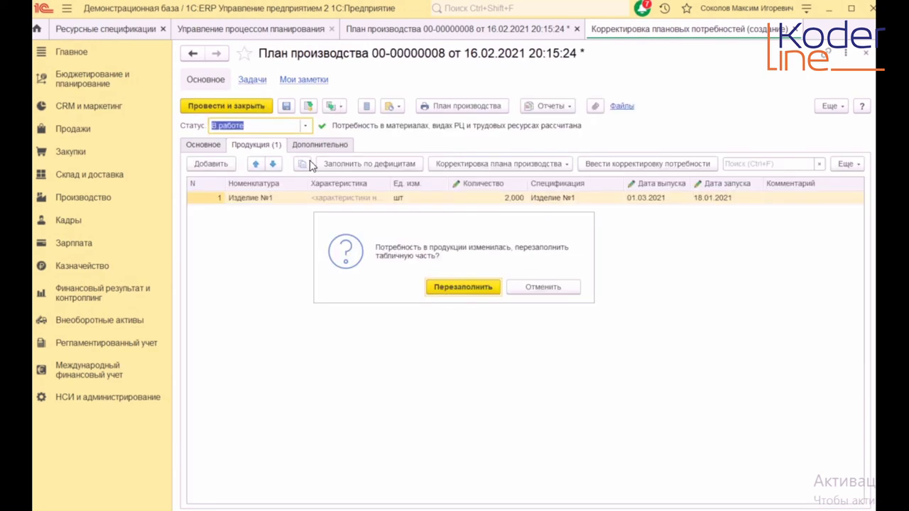
Refill the March 2021 production plan's product table with the changed need, then post and close the document.
left_click(466, 286)
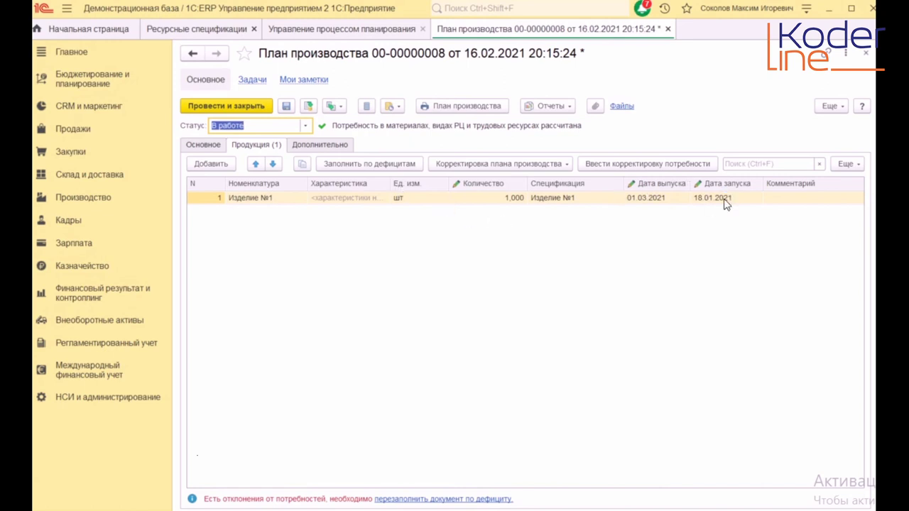
left_click(245, 105)
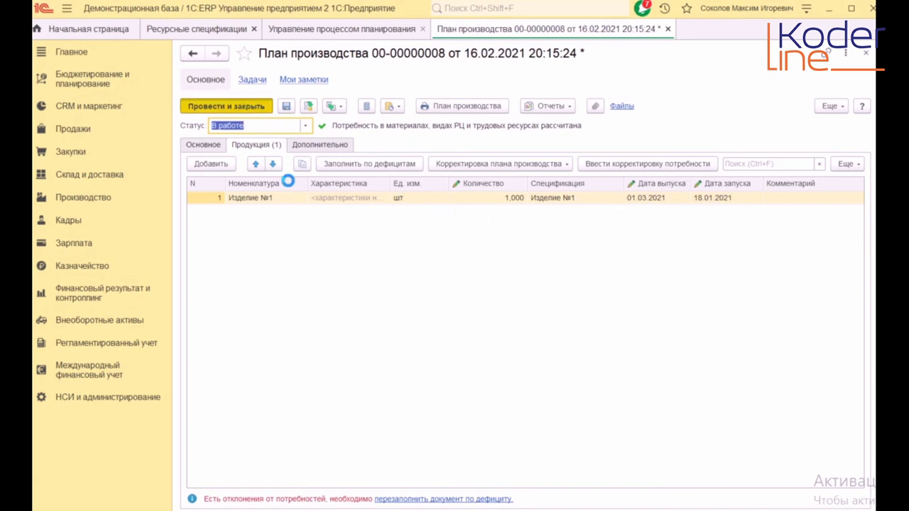
left_click(437, 252)
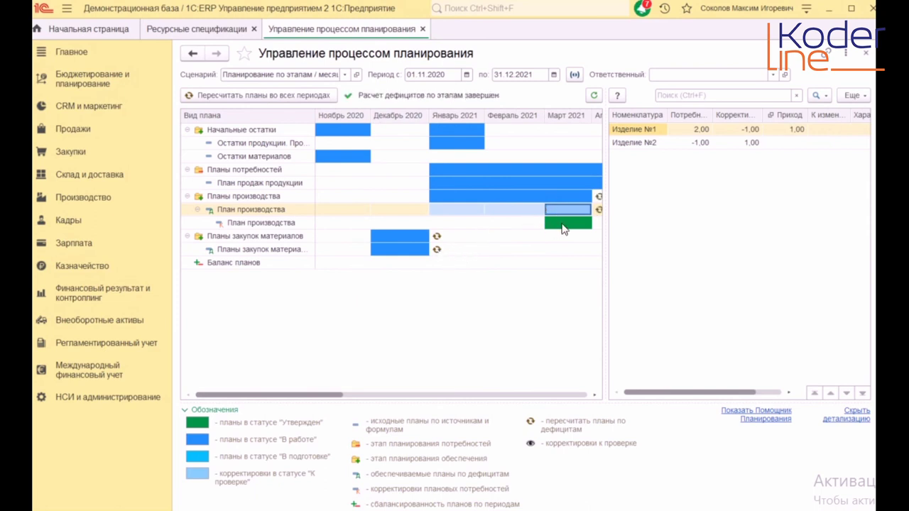
Widen the planning table slightly and examine the March 2021 production demand correction, its related documents and its item details.
left_click_drag(607, 226, 627, 226)
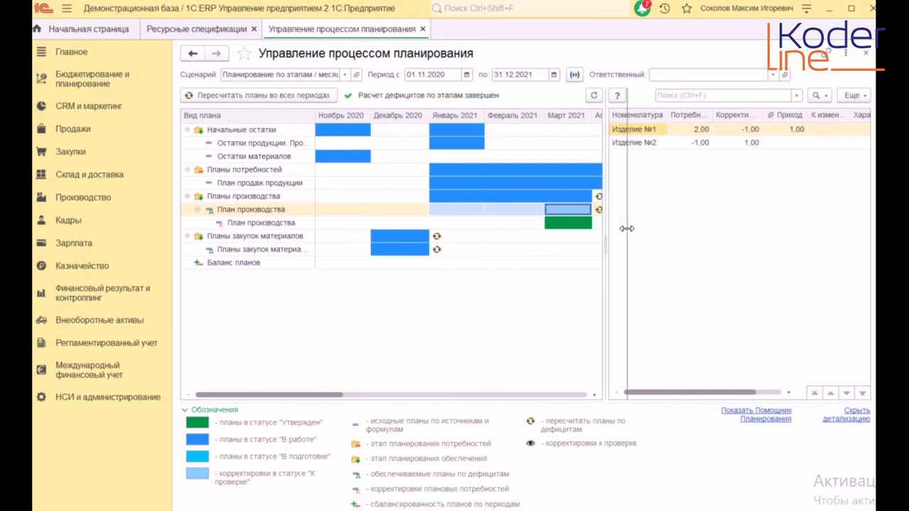
left_click(572, 226)
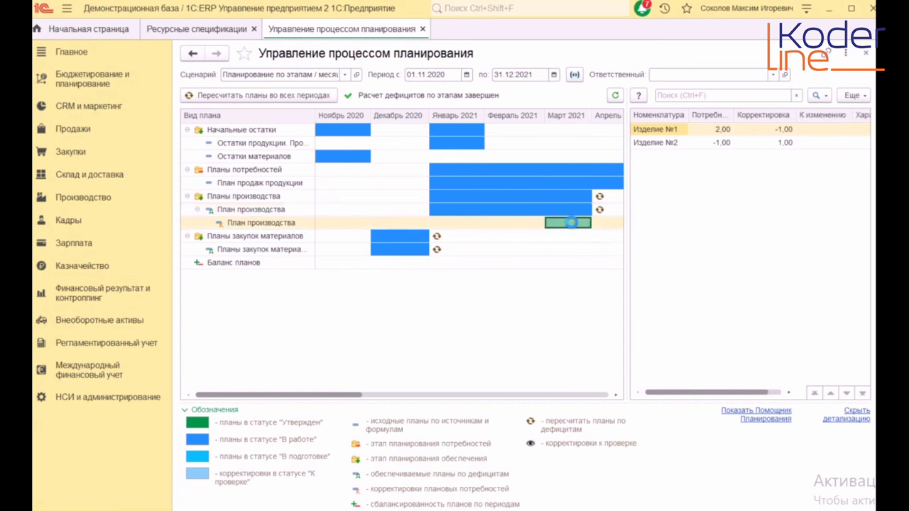
double_click(572, 225)
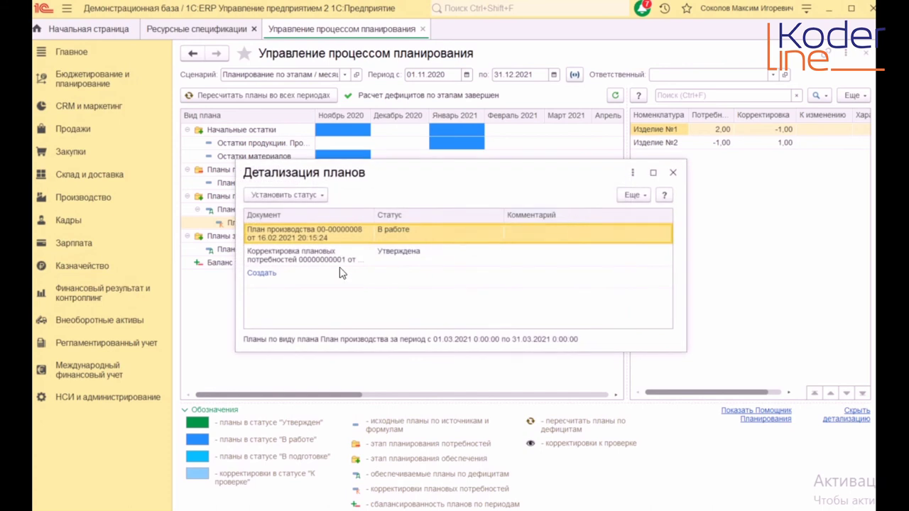
left_click(674, 174)
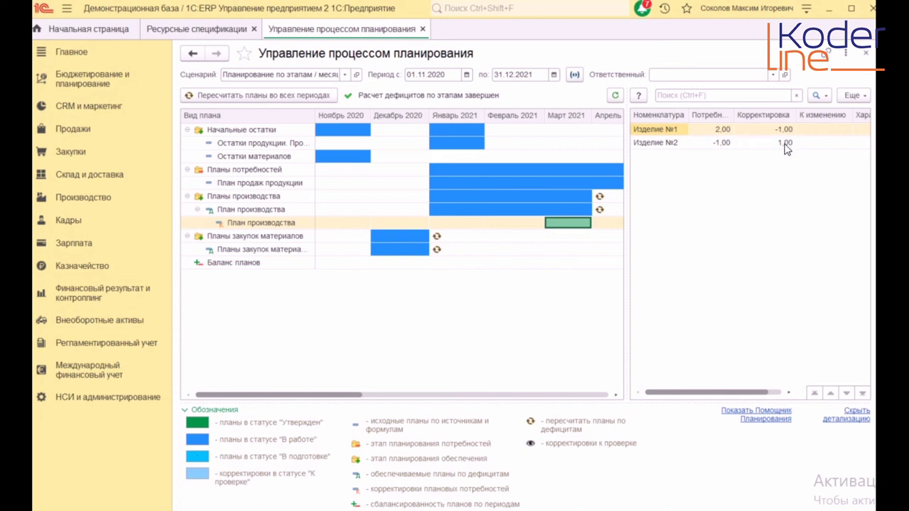
left_click(672, 130)
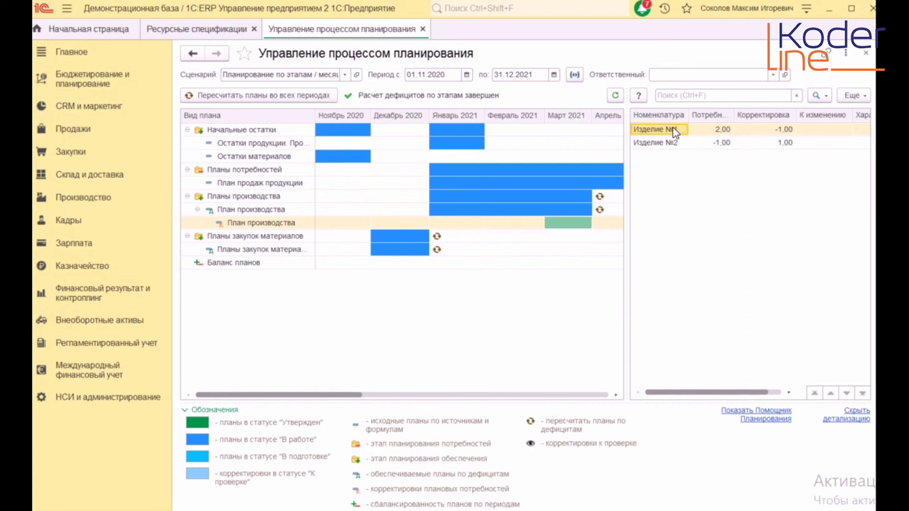
Recalculate the January 2021 material purchasing plan and the April 2021 План производства from the deficits.
left_click(439, 251)
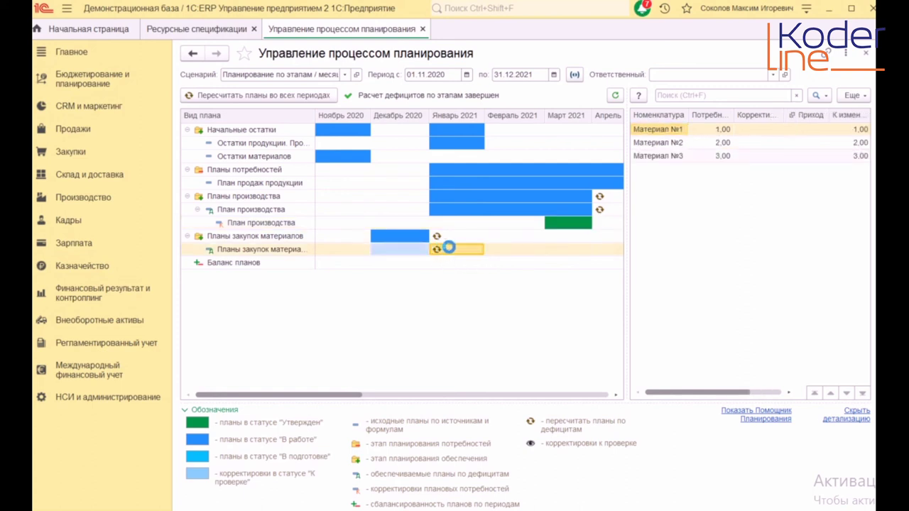
left_click(437, 251)
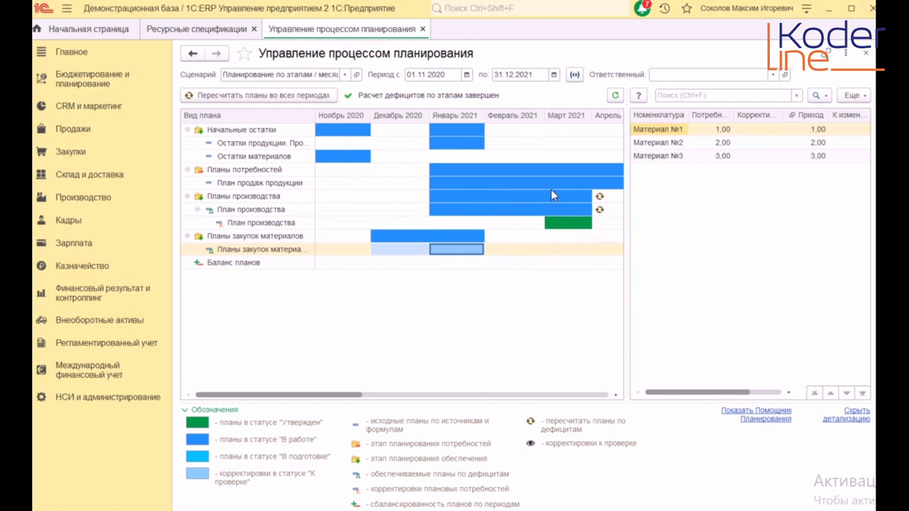
left_click(599, 210)
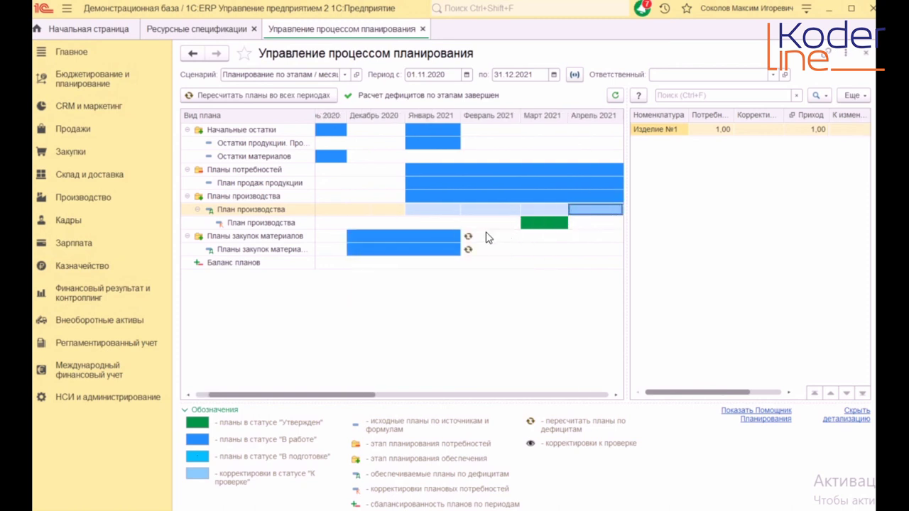
left_click(602, 209)
Recalculate the February 2021 material purchasing plan from the deficits, then open its document to check quantities and receipt dates and close it.
left_click(469, 250)
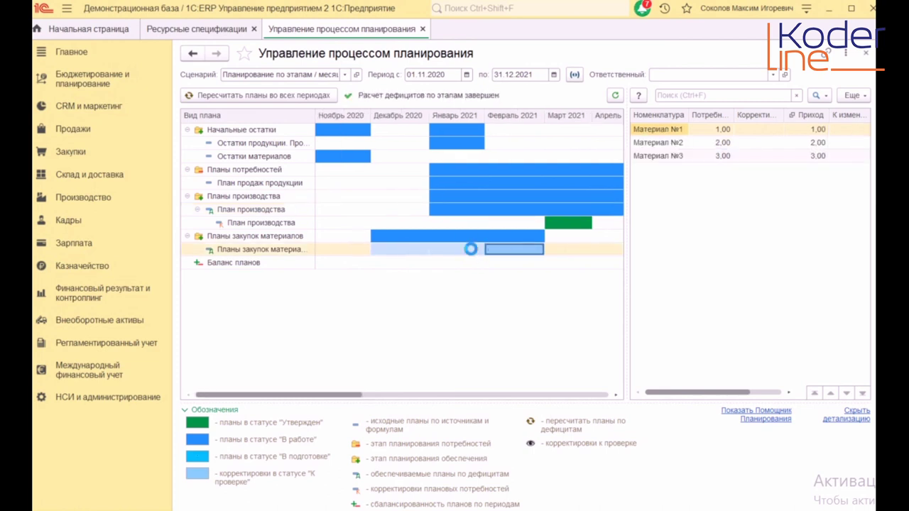
double_click(520, 255)
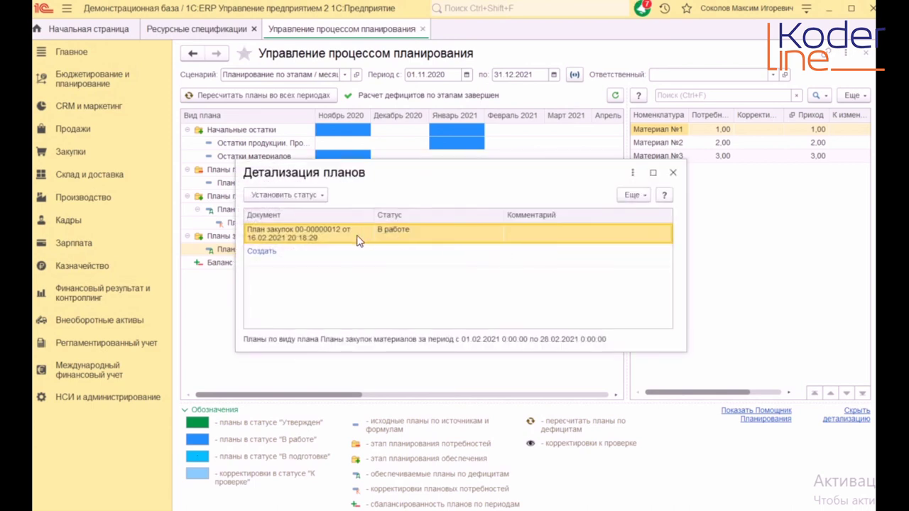
double_click(331, 230)
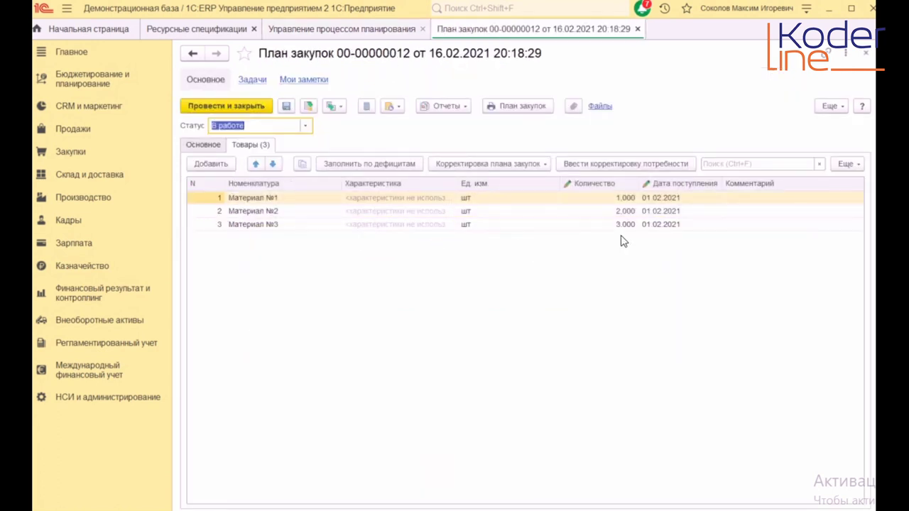
left_click(866, 54)
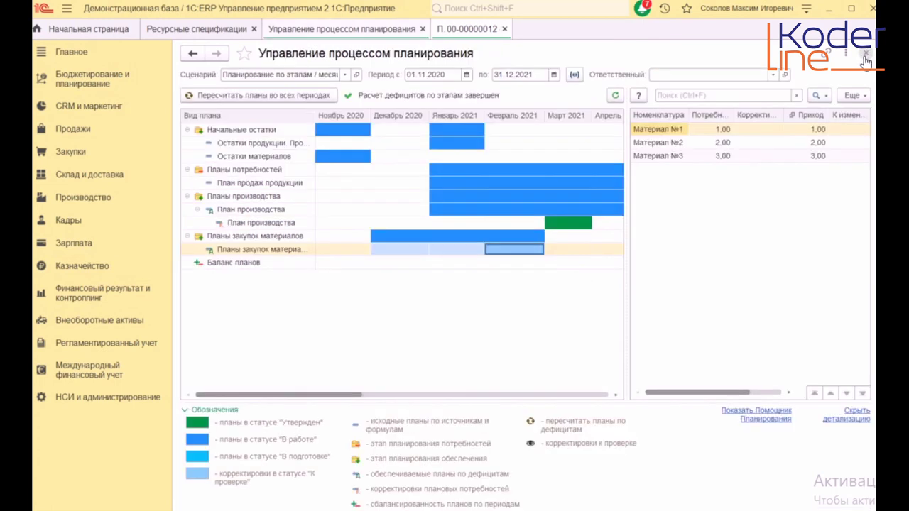
Open the April 2021 production plan document and set a production plan correction for Изделие №1 to produce 2 units.
left_click(612, 211)
double_click(612, 211)
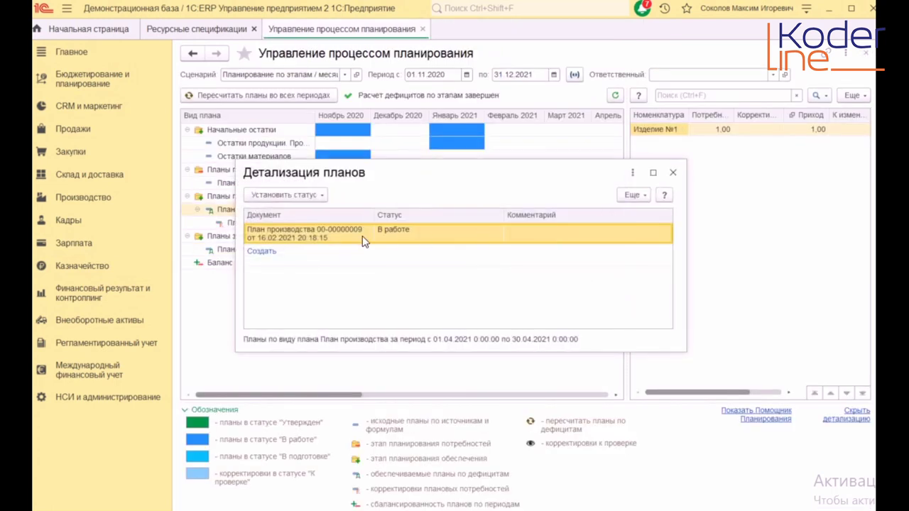
left_click(338, 234)
double_click(338, 234)
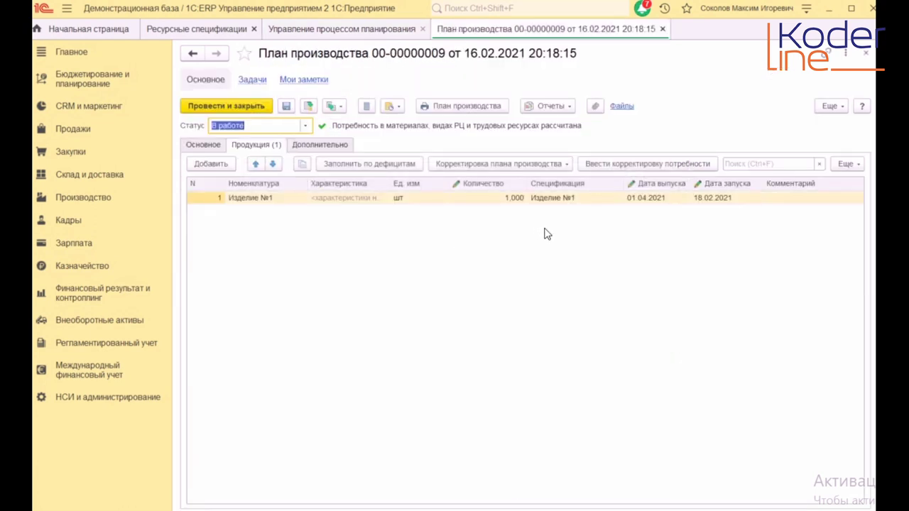
left_click(560, 164)
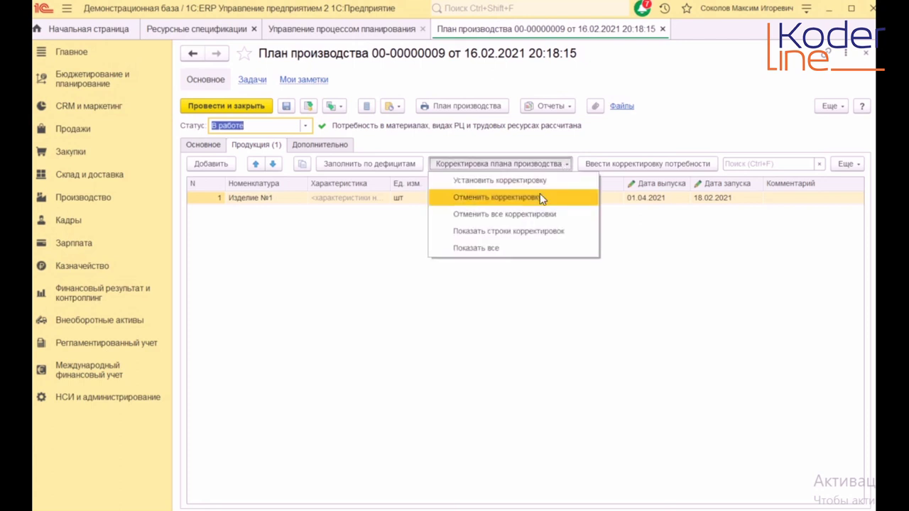
left_click(537, 182)
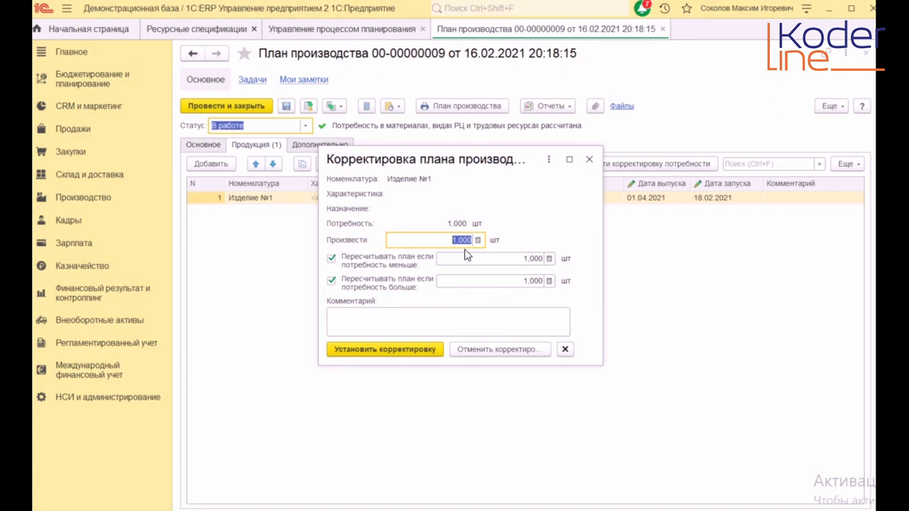
type("2")
left_click(422, 350)
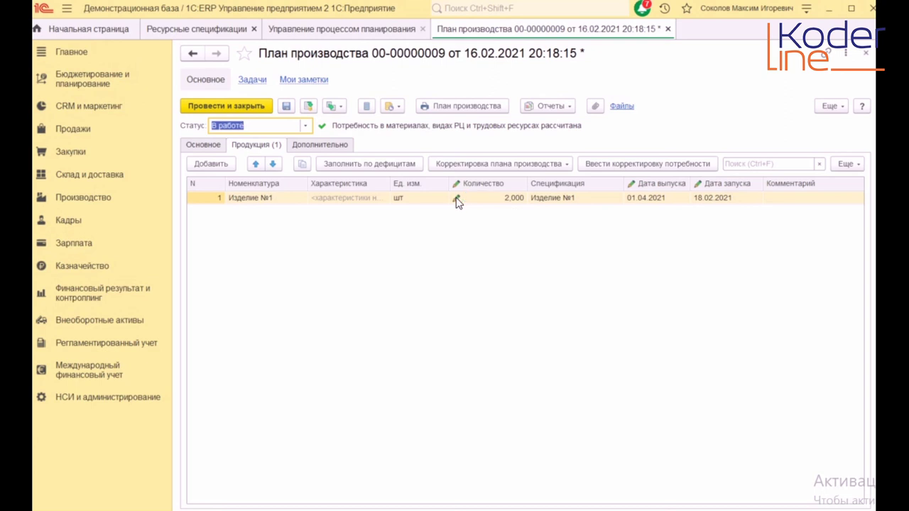
Post and close the corrected April 2021 production plan, then refresh the planning table.
left_click(567, 167)
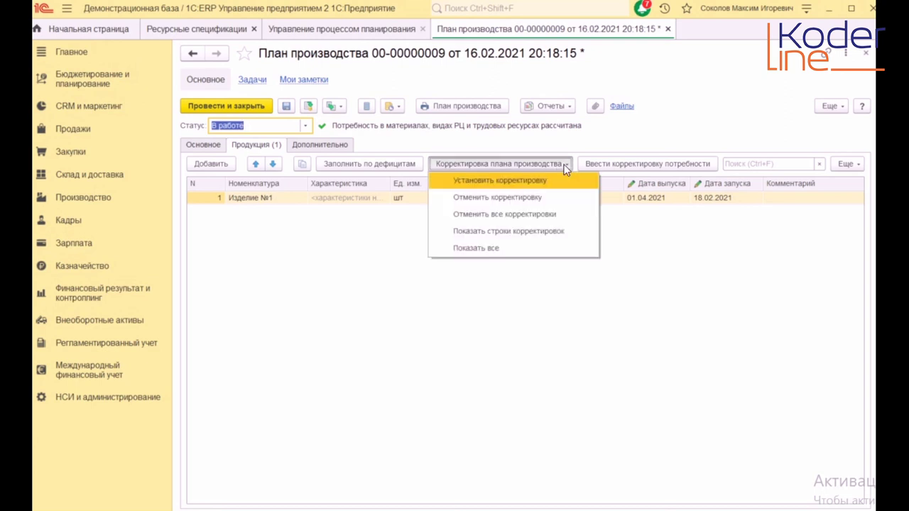
left_click(532, 214)
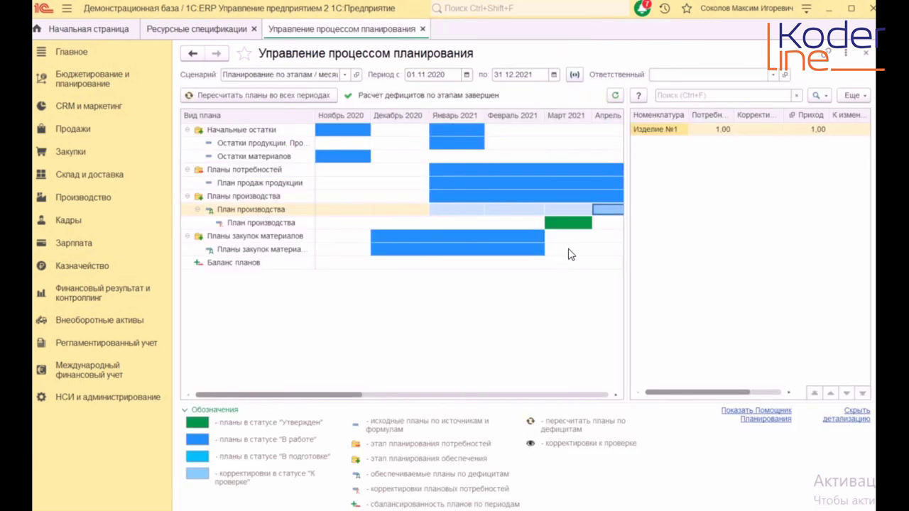
left_click(615, 95)
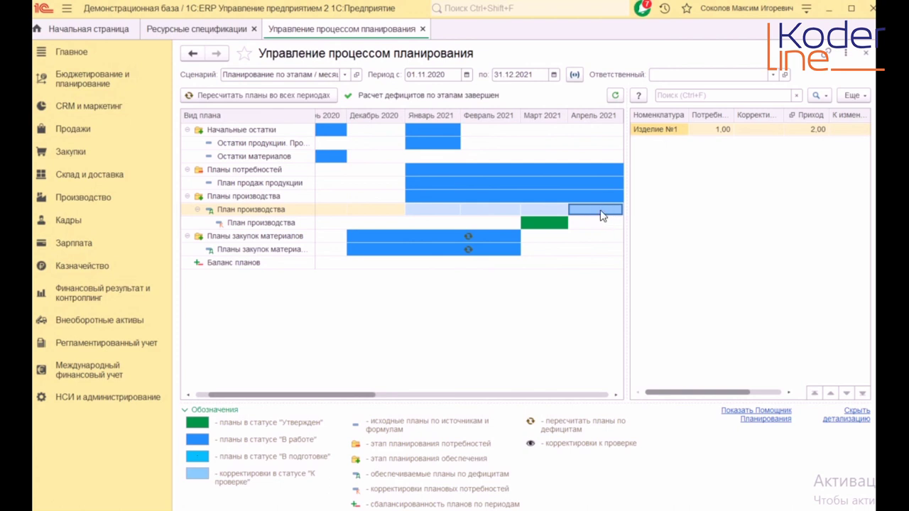
Check the February 2021 material needs and plan balance, then recalculate that month's material purchasing plan from the deficits.
left_click(498, 250)
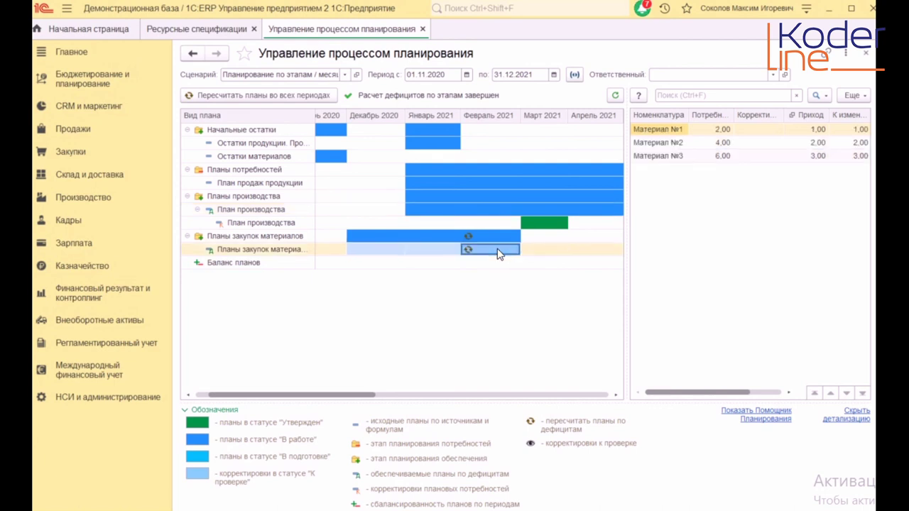
left_click(495, 262)
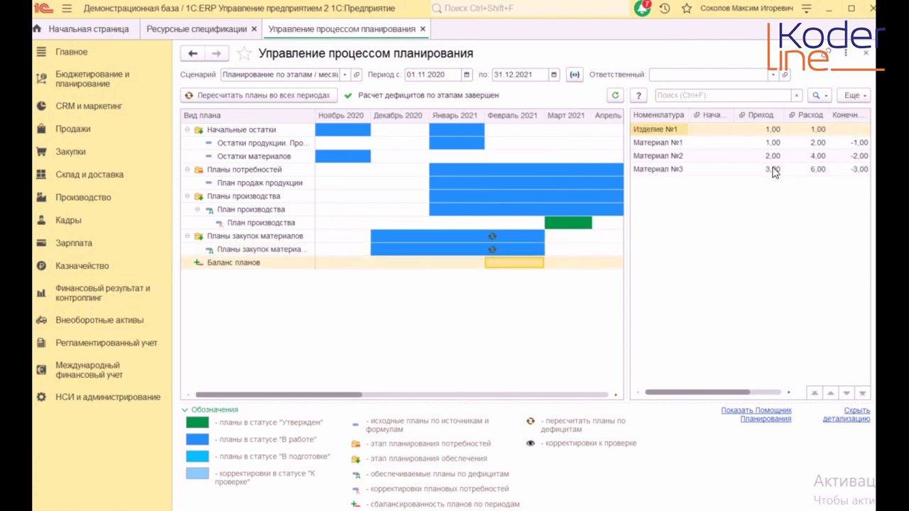
left_click(524, 254)
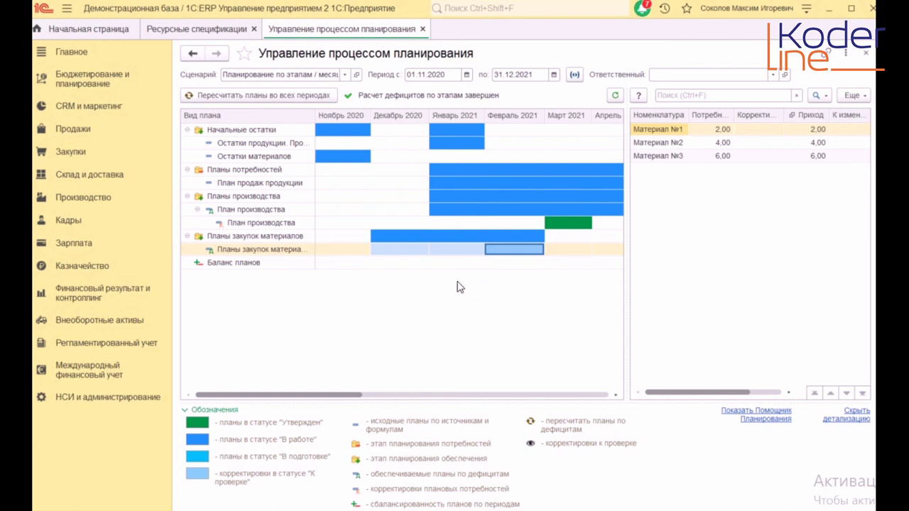
Set the February 2021 material purchasing plan's status to Утвержден, then close the plan details and reselect that month's plan.
double_click(518, 255)
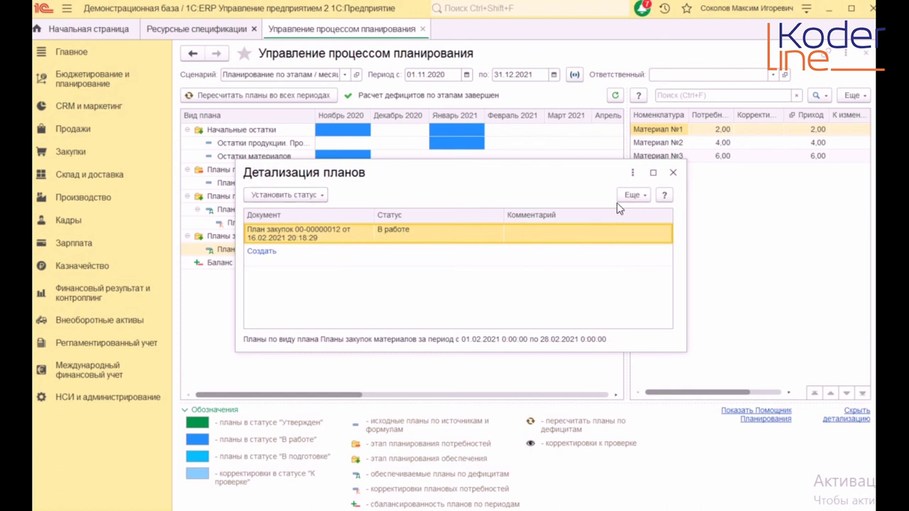
left_click_drag(577, 169, 782, 297)
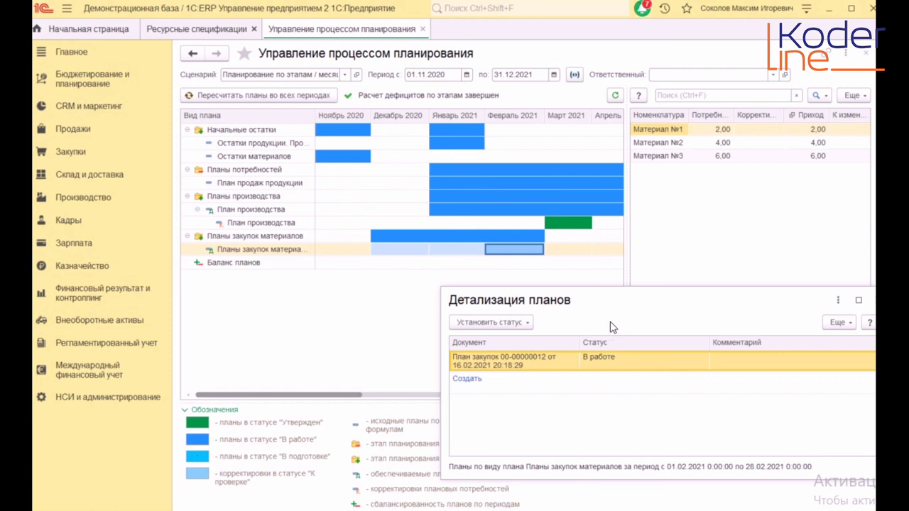
left_click_drag(644, 294, 613, 290)
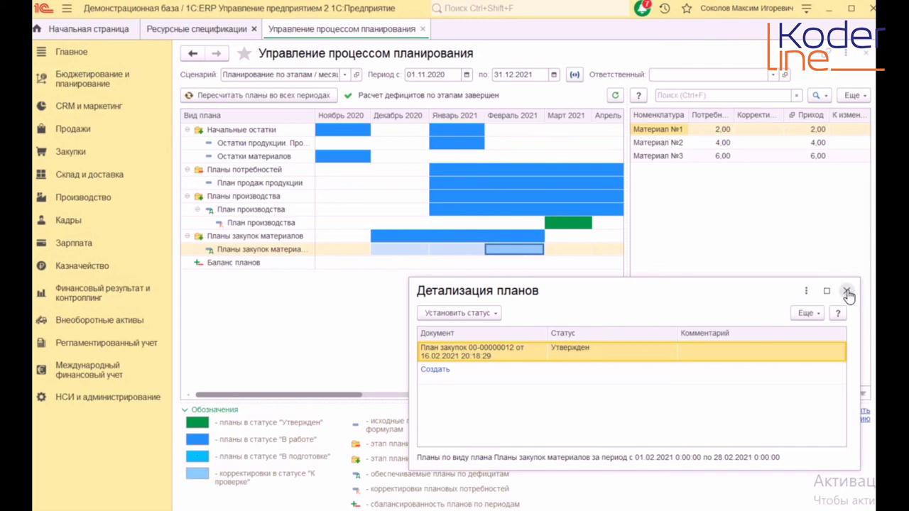
left_click(847, 292)
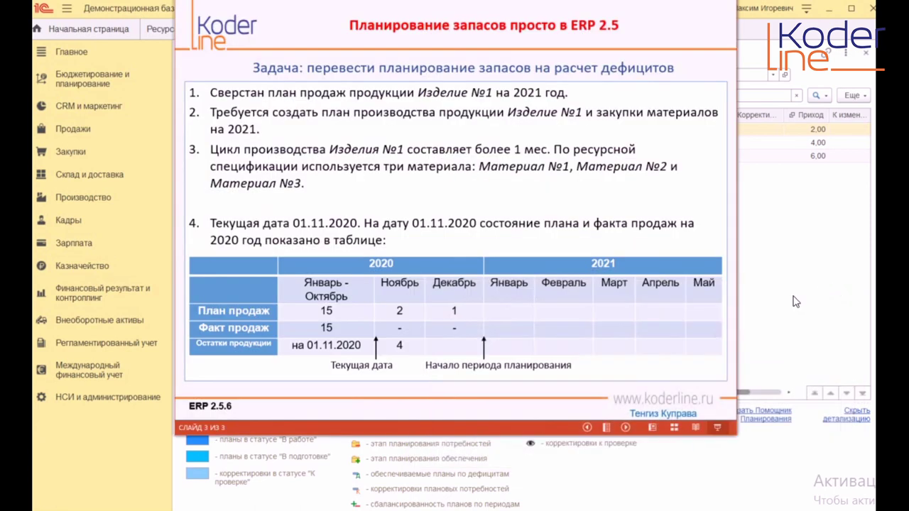
left_click(802, 170)
left_click(522, 249)
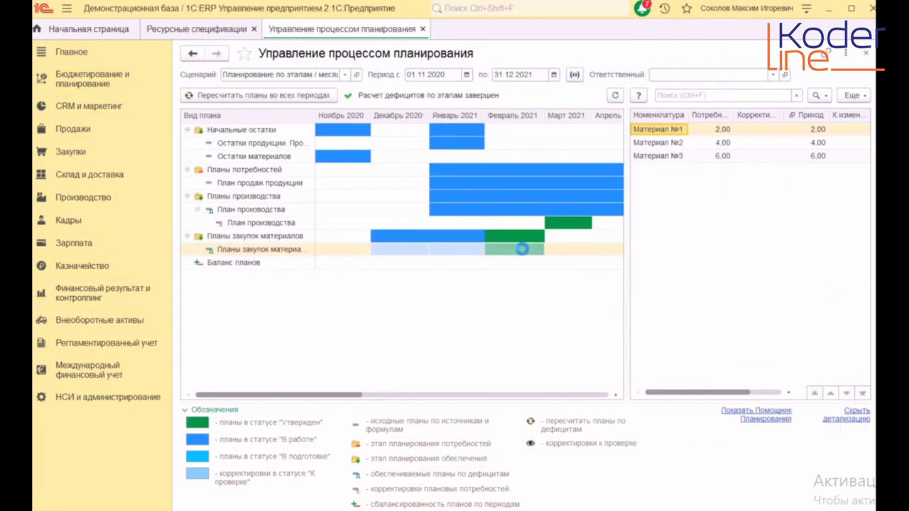